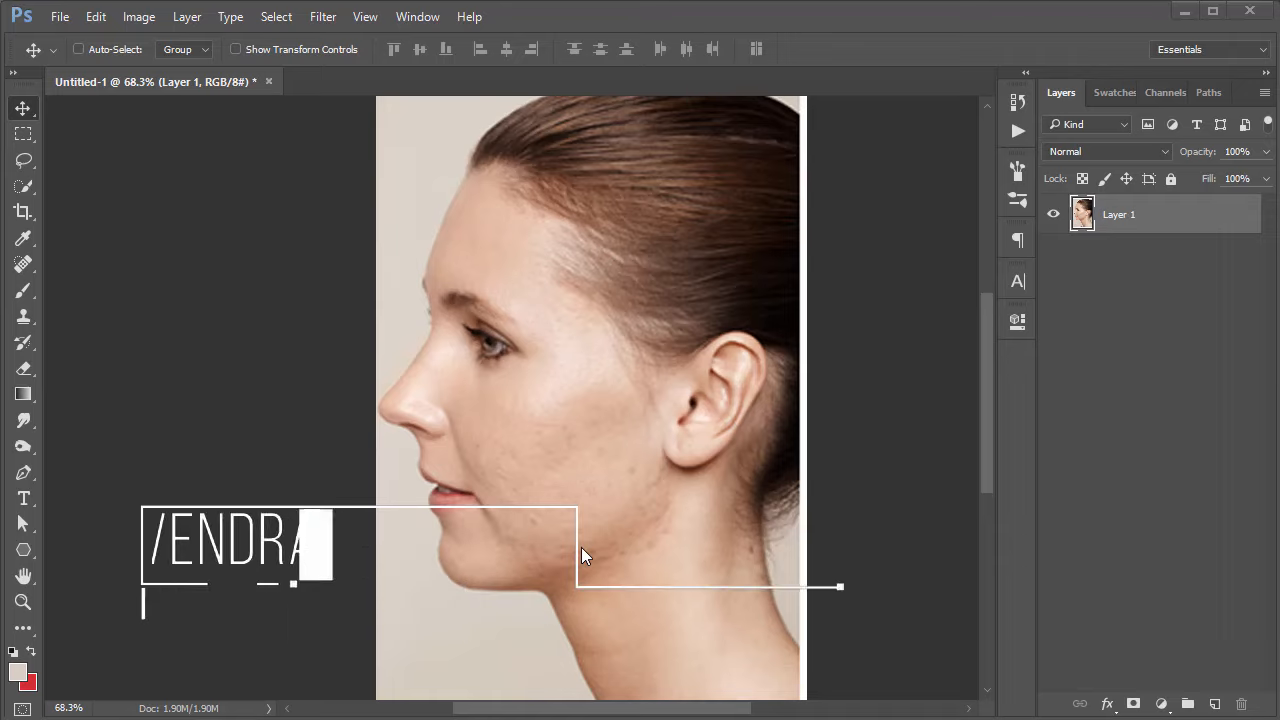
Step: Review the variants of the healing brush and clone stamp tools, ending on the Spot Healing Brush
{"action": "left_click", "coordinate": [24, 265]}
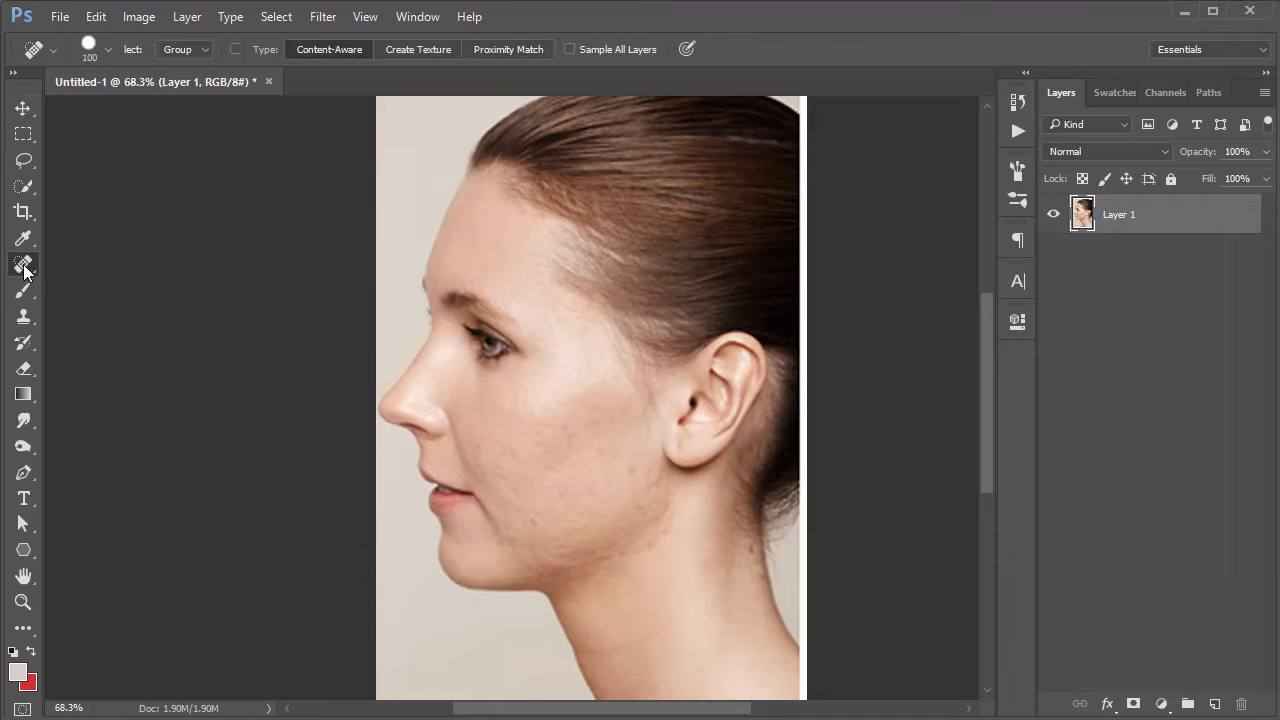
{"action": "right_click", "coordinate": [24, 265]}
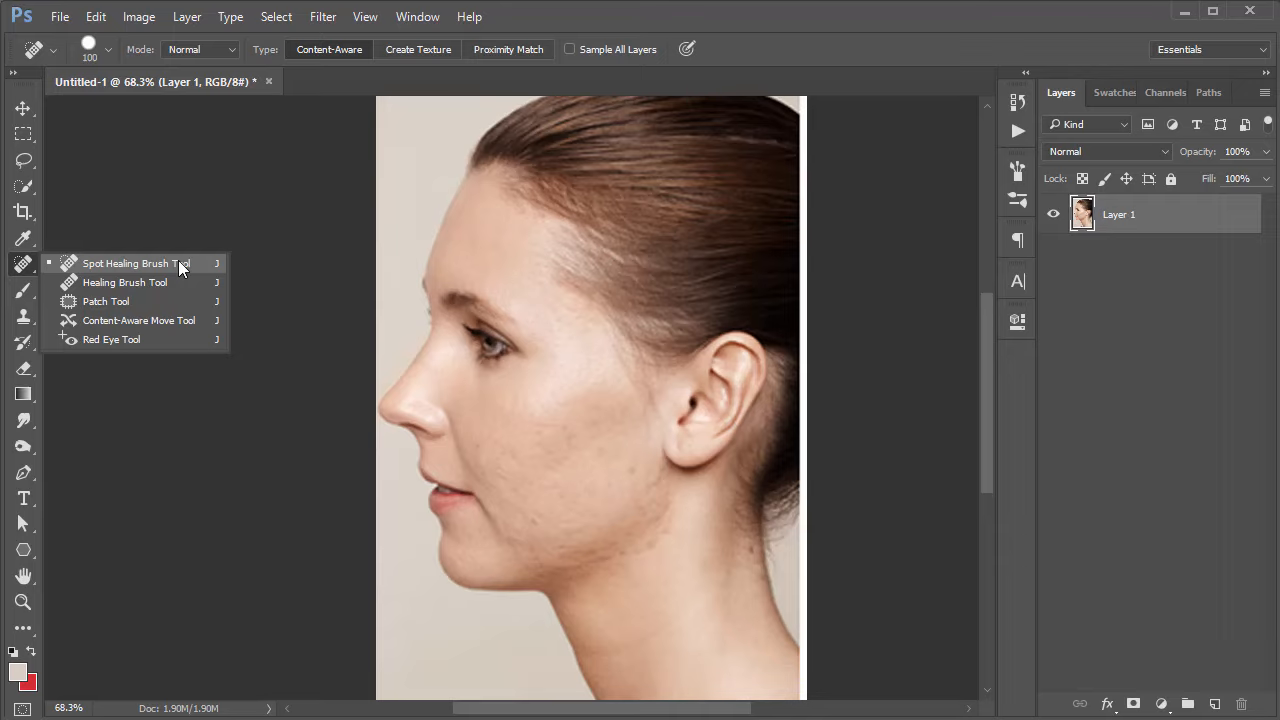
{"action": "left_click", "coordinate": [45, 318]}
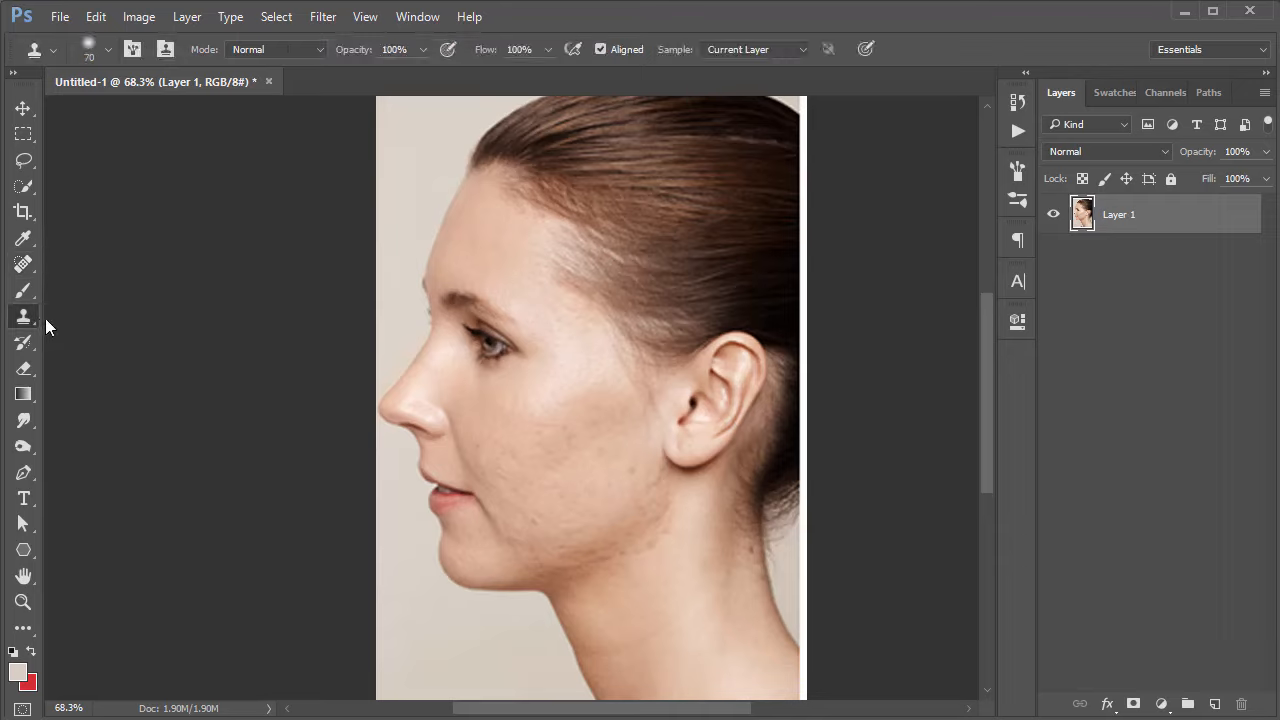
{"action": "right_click", "coordinate": [45, 318]}
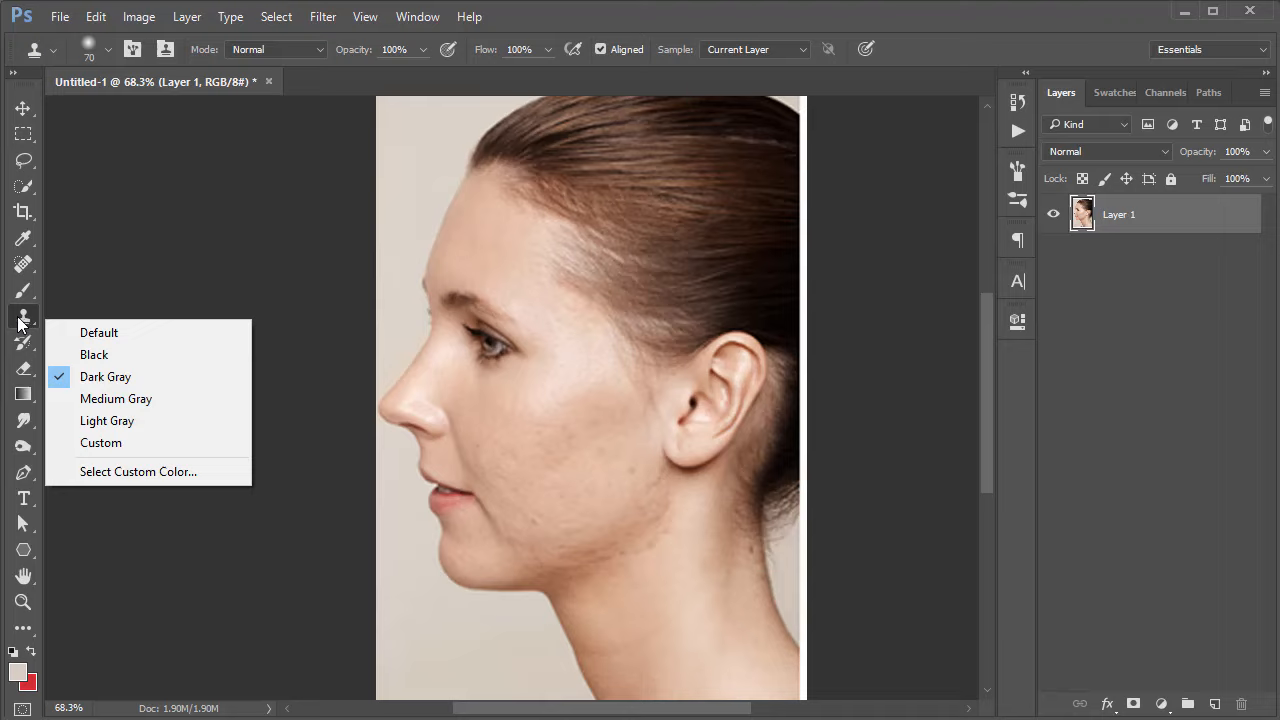
{"action": "left_click", "coordinate": [21, 322]}
{"action": "right_click", "coordinate": [23, 318]}
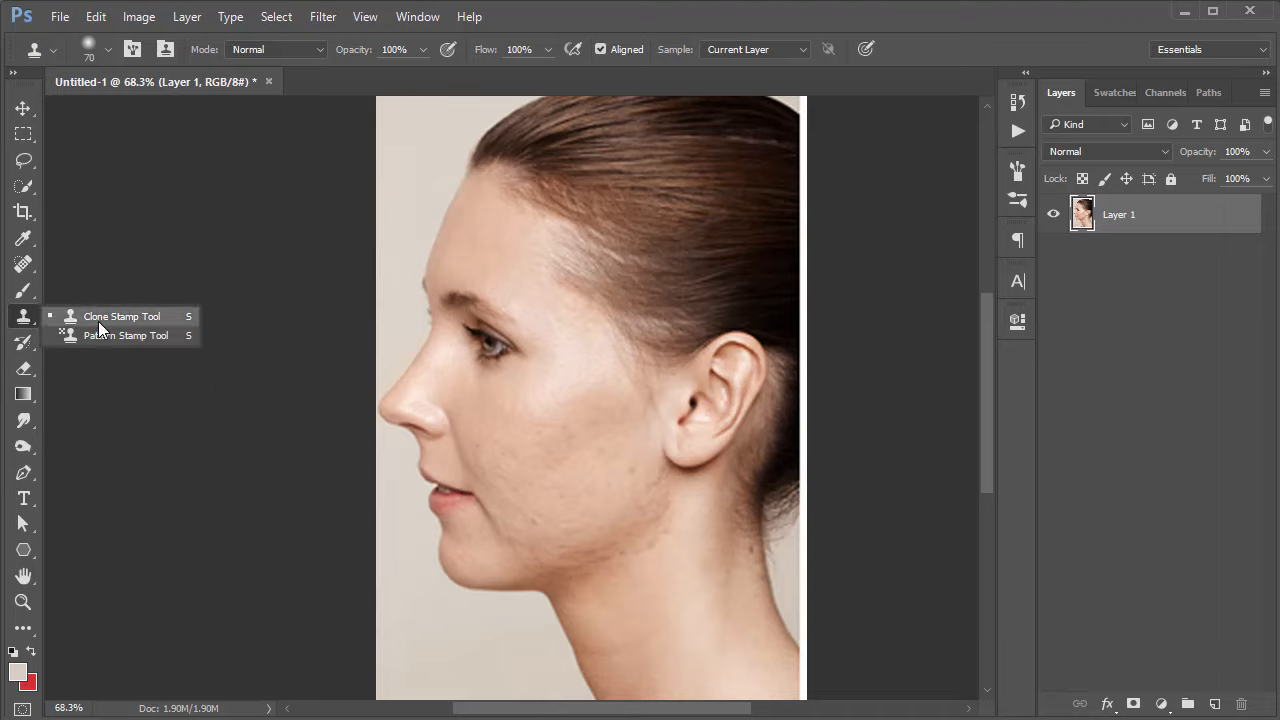
{"action": "left_click", "coordinate": [24, 318]}
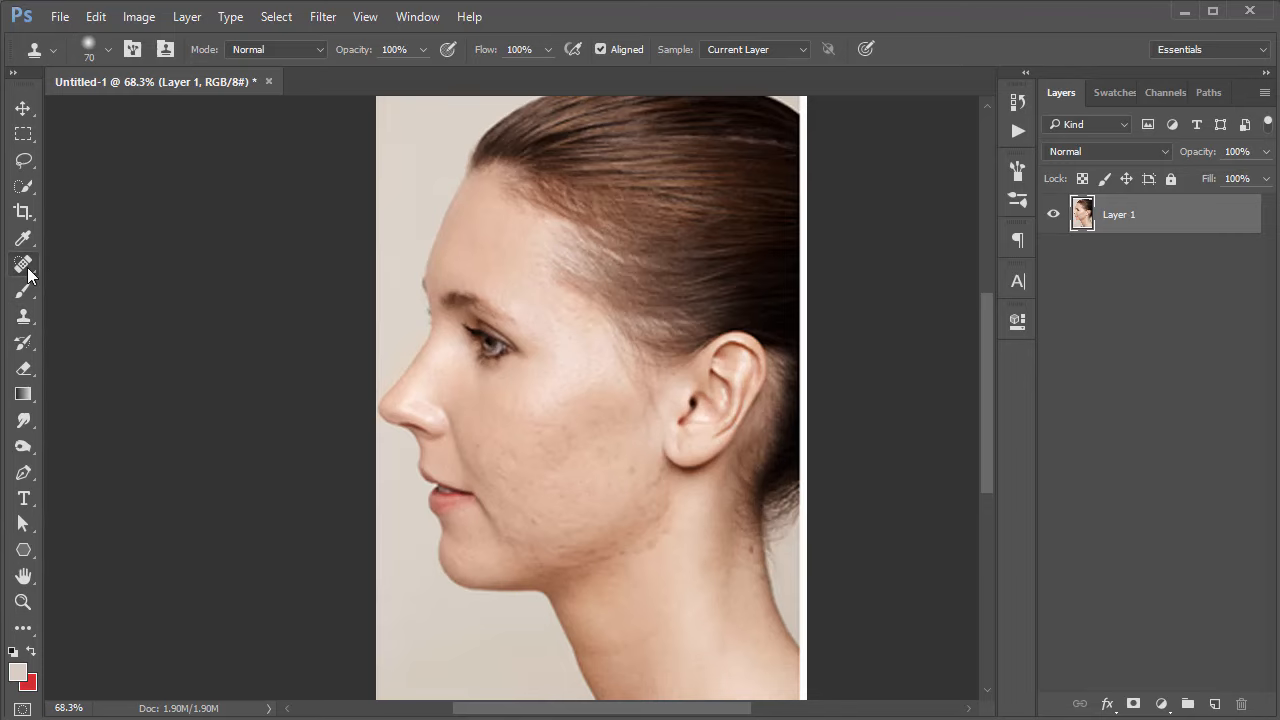
{"action": "left_click", "coordinate": [24, 264]}
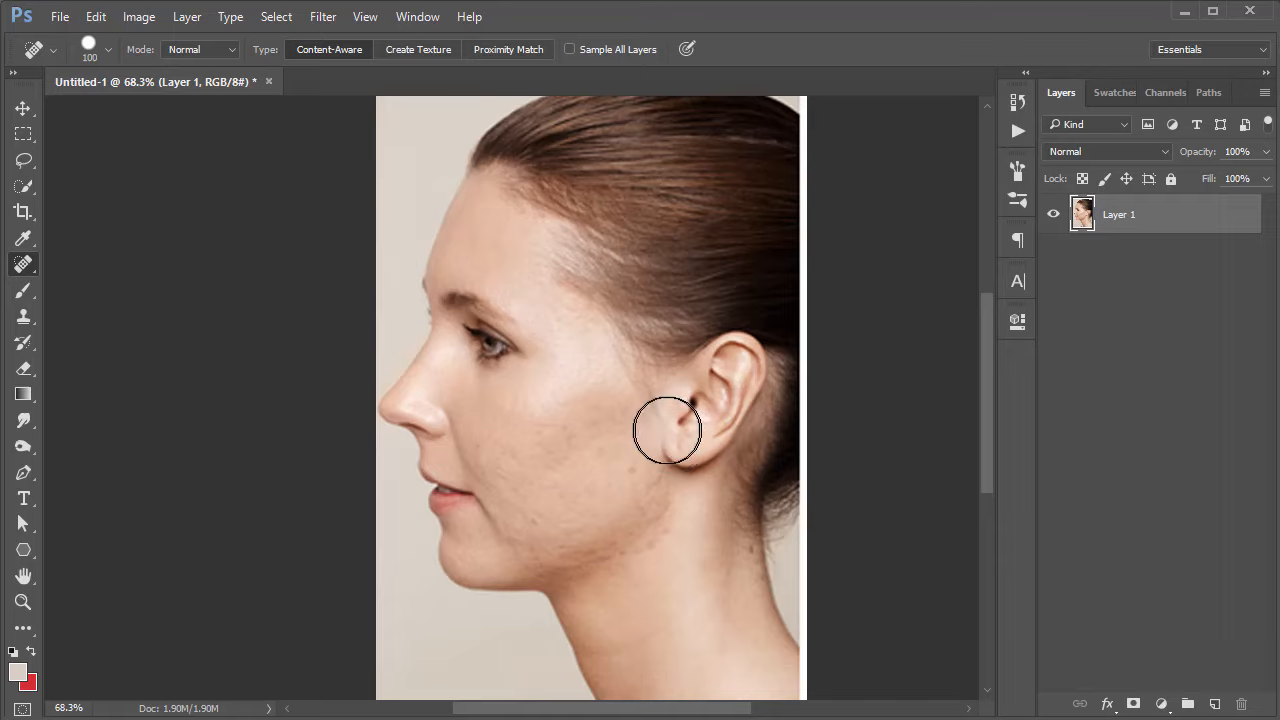
Step: Examine the skin blemishes on the cheek, jawline and neck up close
{"action": "left_click", "coordinate": [462, 433], "text": "ctrl"}
{"action": "left_click_drag", "start_coordinate": [574, 437], "coordinate": [616, 430]}
{"action": "left_click_drag", "start_coordinate": [616, 430], "coordinate": [460, 432]}
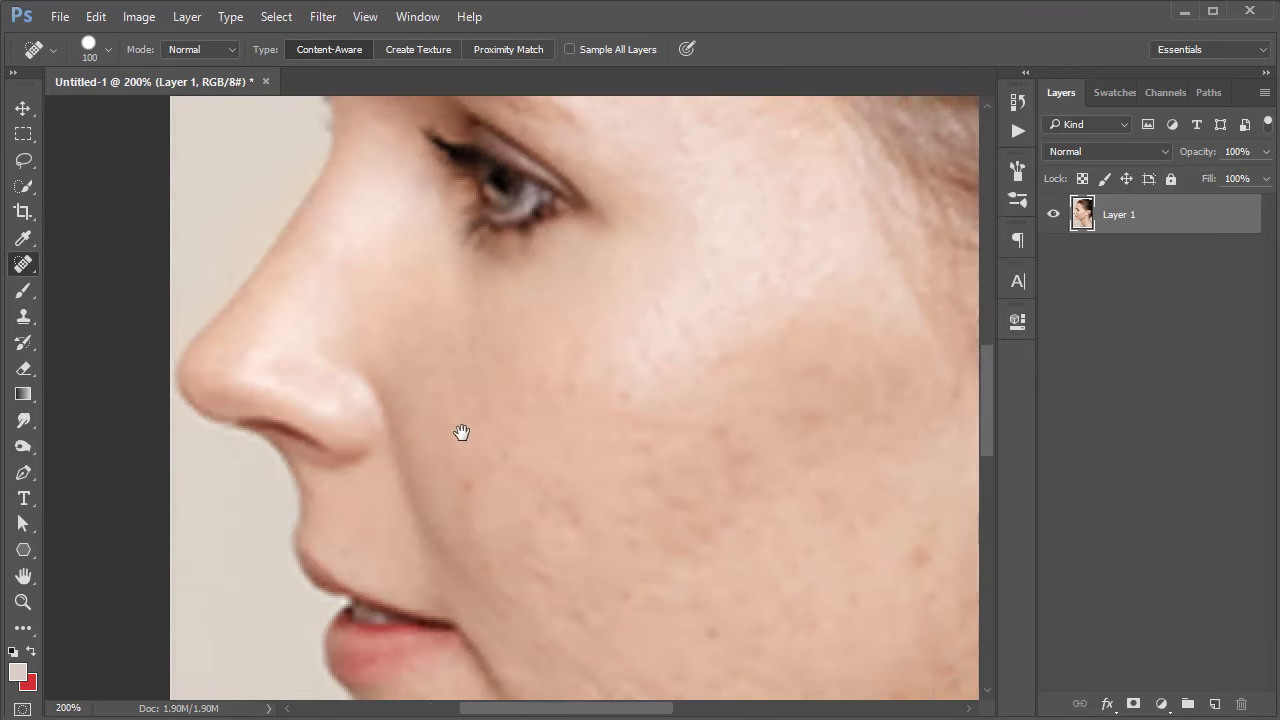
{"action": "scroll", "coordinate": [557, 397], "scroll_direction": "down", "scroll_amount": 2}
{"action": "scroll", "coordinate": [557, 397], "scroll_direction": "down", "scroll_amount": 2}
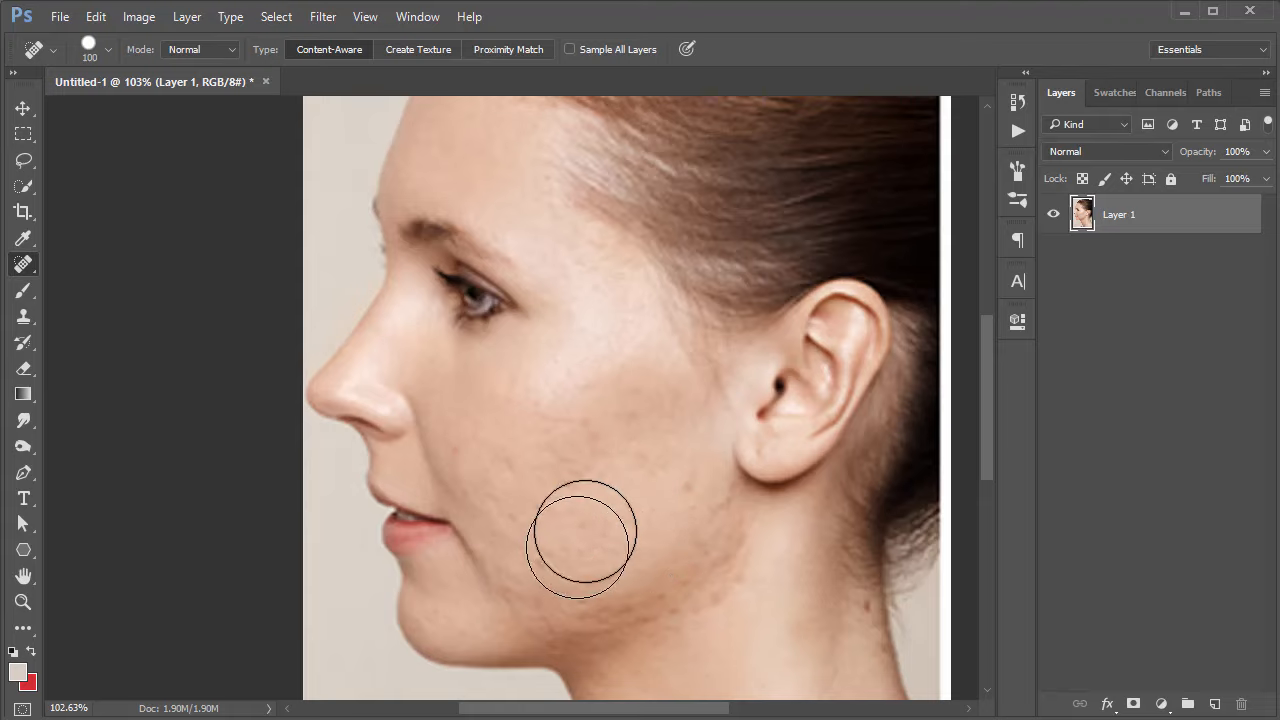
{"action": "key", "text": "space"}
{"action": "left_click_drag", "start_coordinate": [666, 486], "coordinate": [609, 354]}
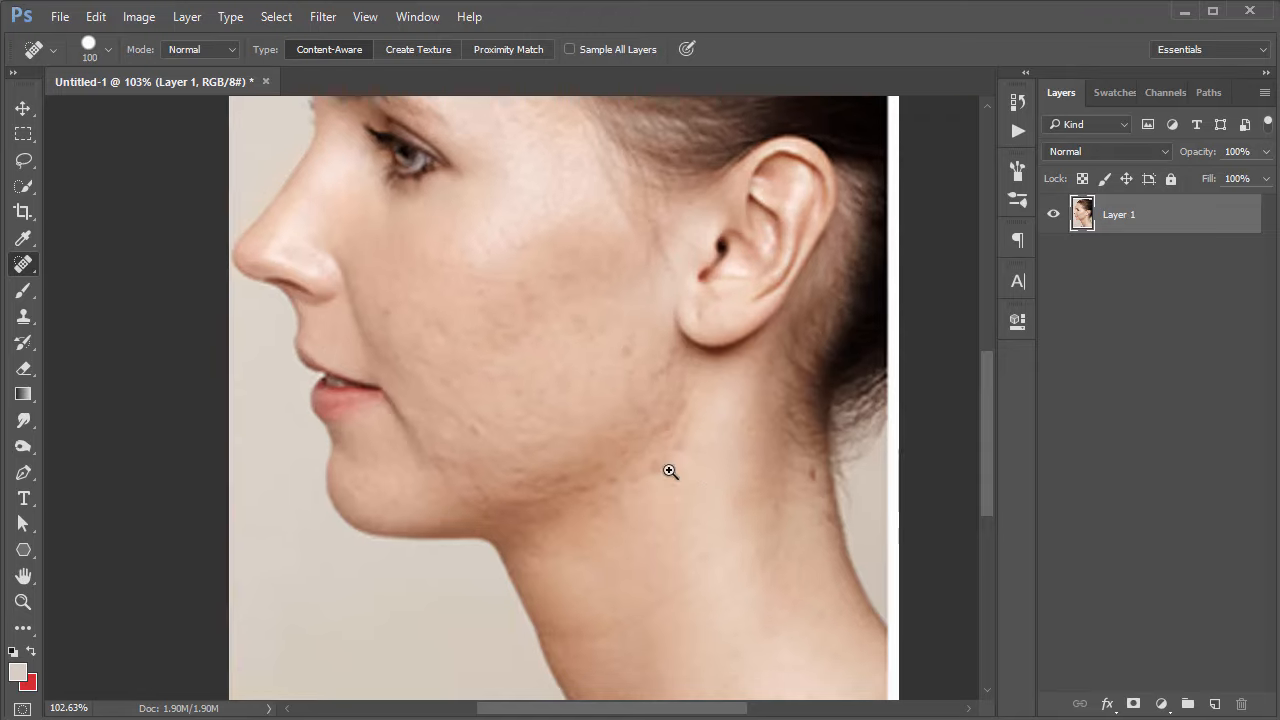
{"action": "left_click", "coordinate": [655, 460], "text": "ctrl"}
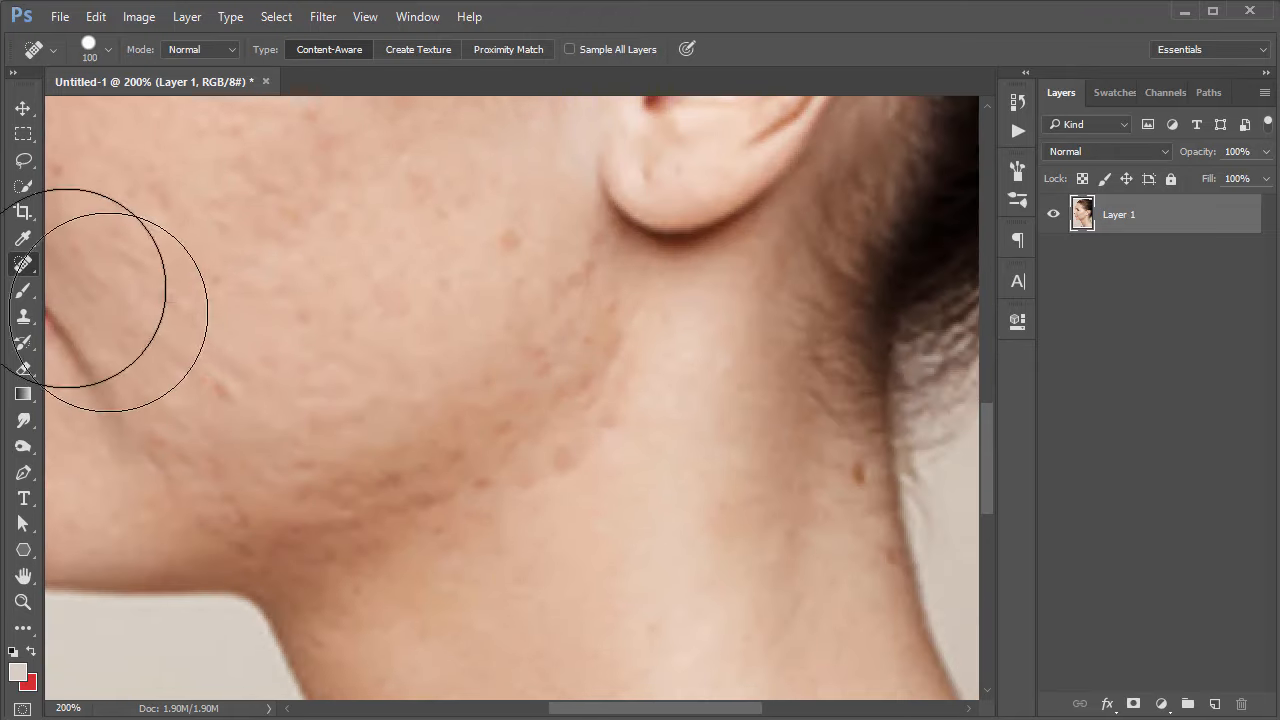
Step: Try to heal the cheek with the Healing Brush without sampling a source point
{"action": "right_click", "coordinate": [23, 264]}
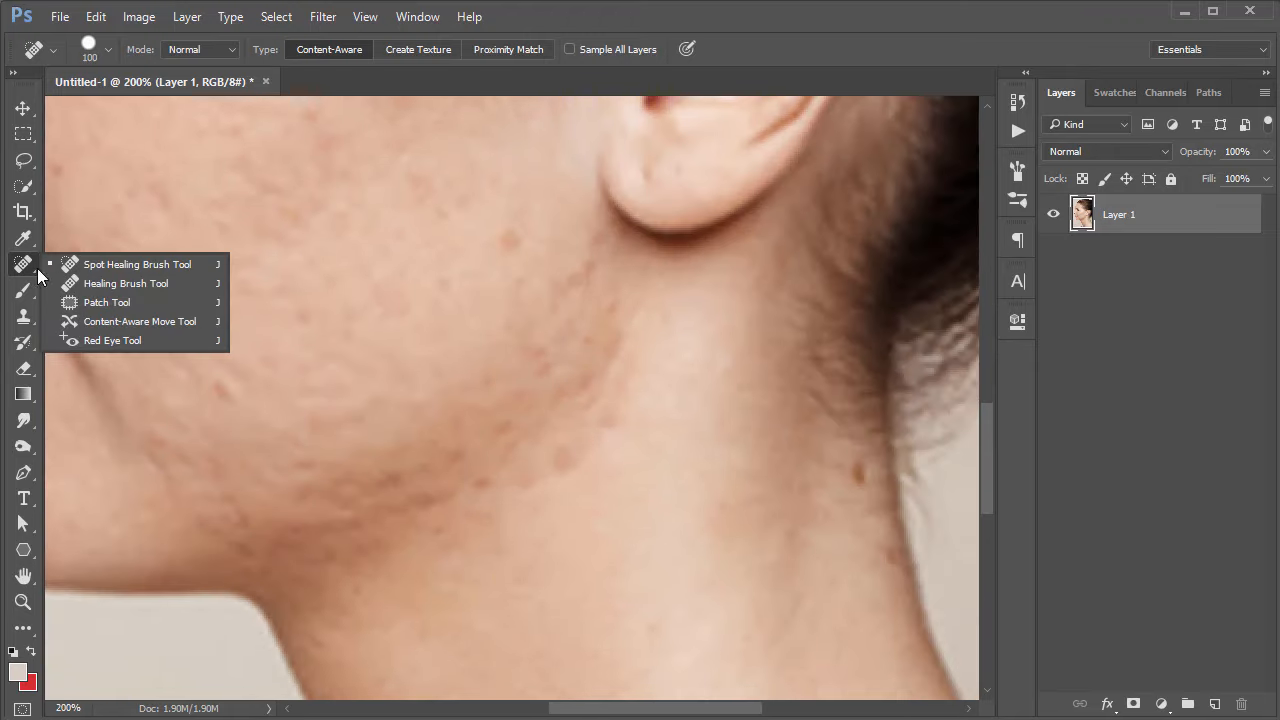
{"action": "left_click", "coordinate": [120, 284]}
{"action": "left_click", "coordinate": [390, 314]}
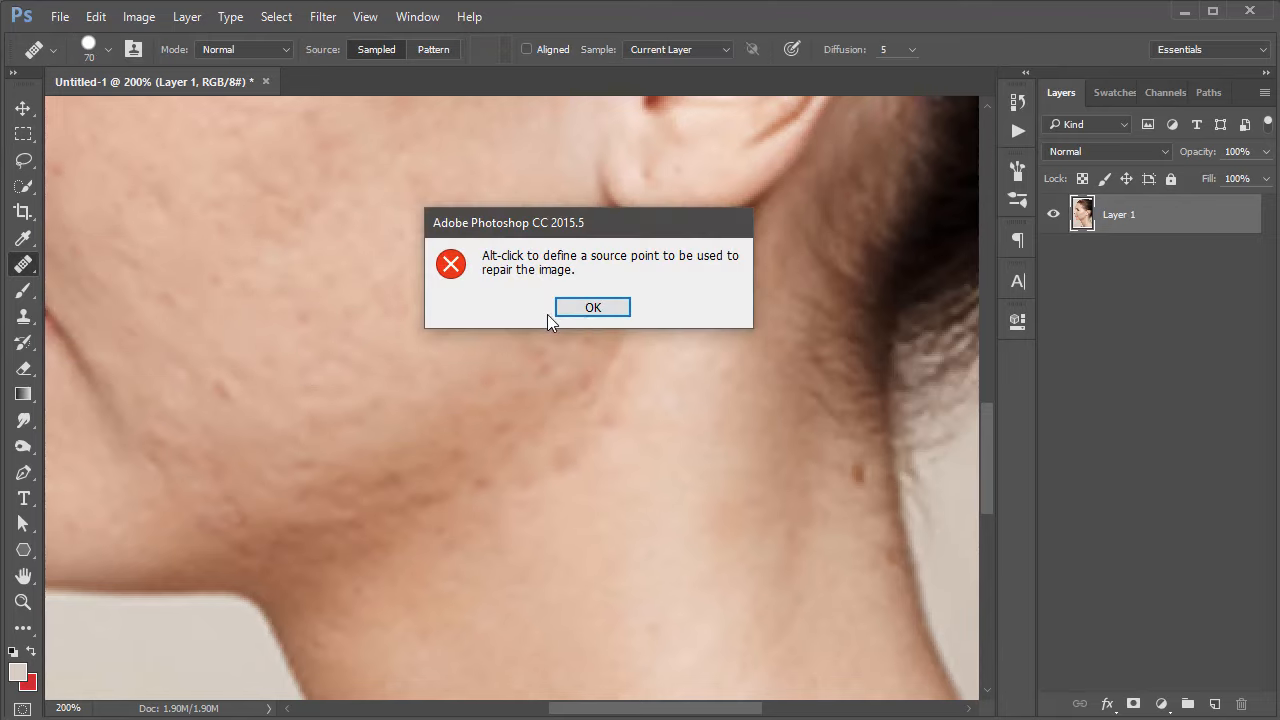
{"action": "left_click", "coordinate": [591, 306]}
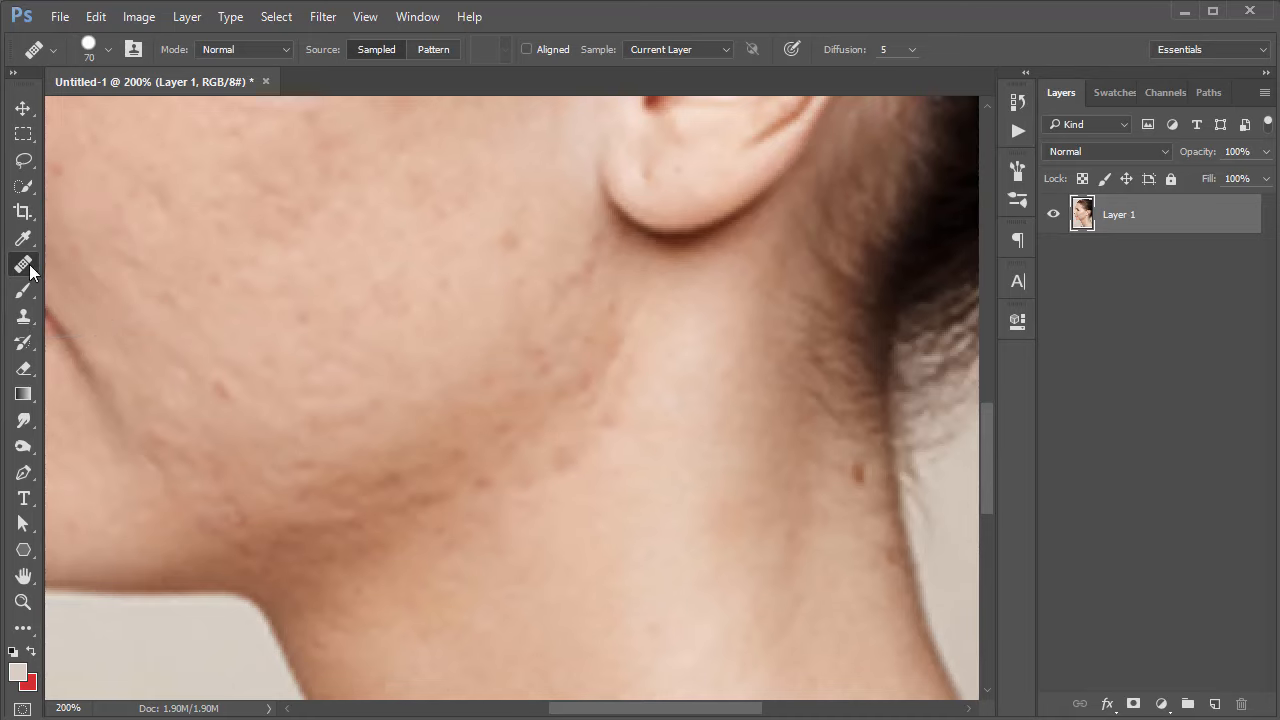
Step: Switch to the Spot Healing Brush and reduce its brush size to 40
{"action": "key", "text": "shift+j"}
{"action": "scroll", "coordinate": [519, 350], "scroll_direction": "down", "scroll_amount": 3}
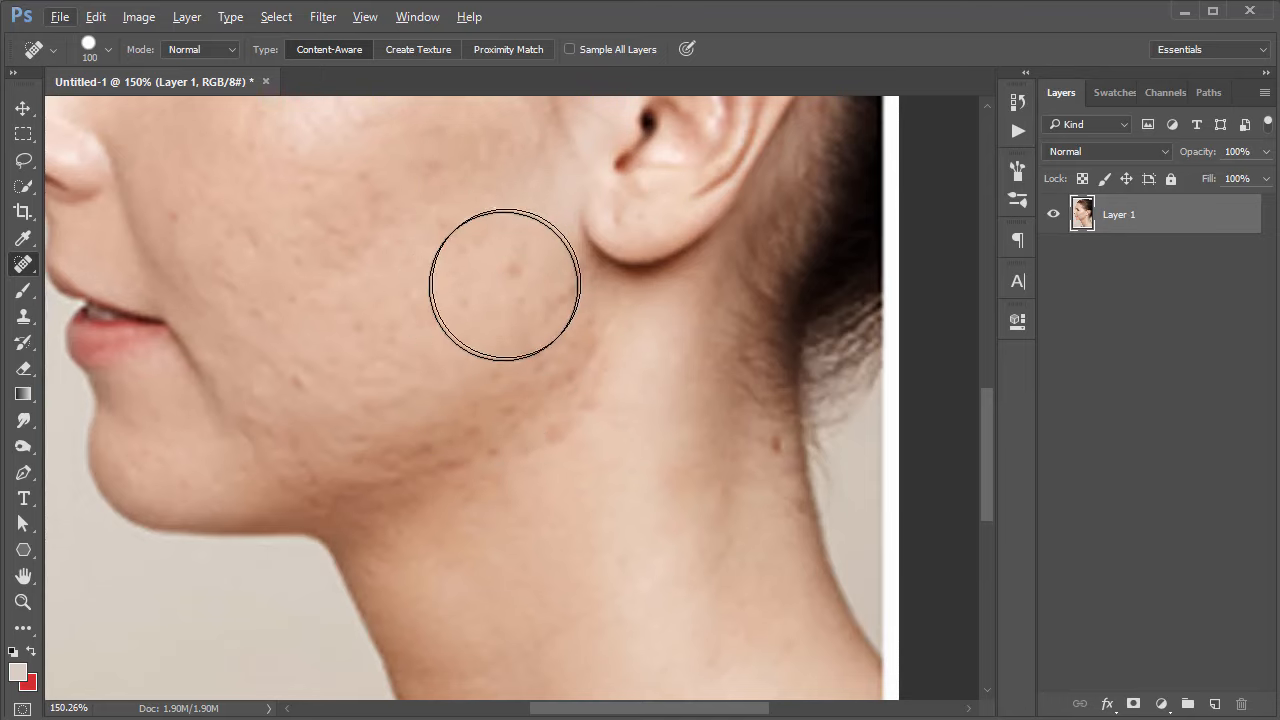
{"action": "key", "text": "bracketleft"}
{"action": "key", "text": "bracketleft"}
{"action": "key", "text": "bracketleft"}
{"action": "key", "text": "bracketleft"}
{"action": "key", "text": "bracketleft"}
{"action": "key", "text": "bracketleft"}
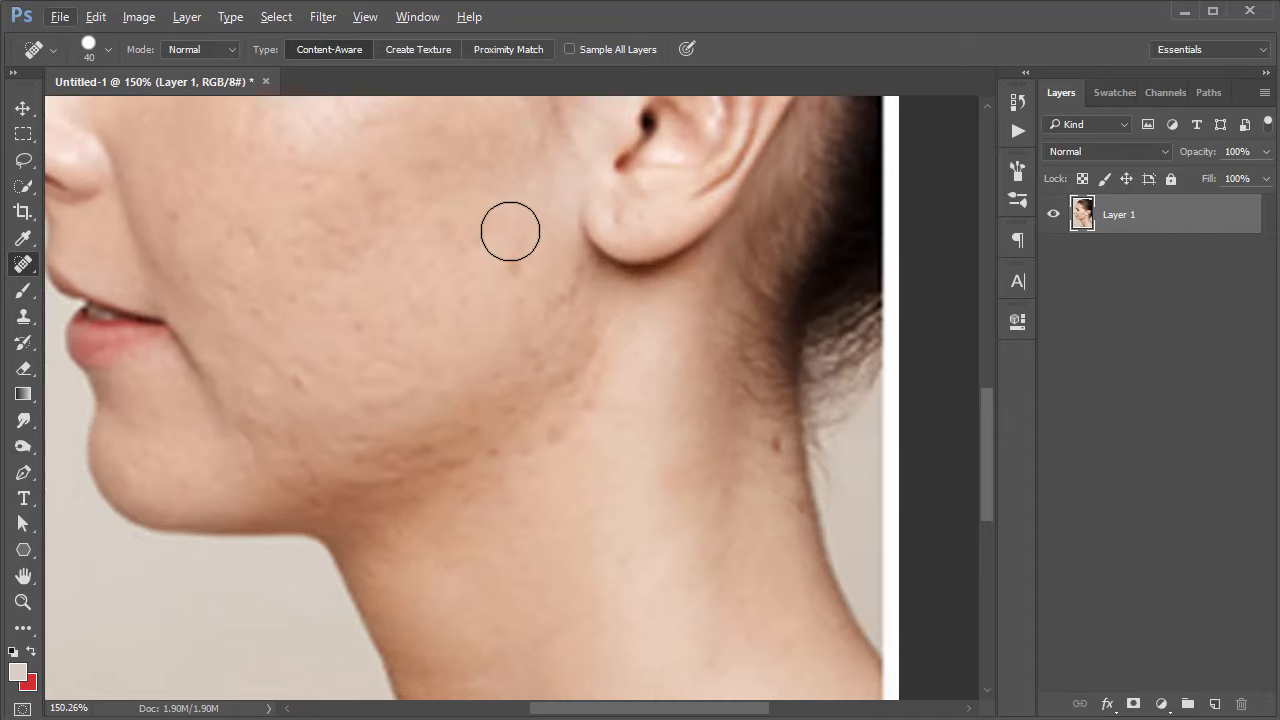
{"action": "right_click", "coordinate": [22, 276]}
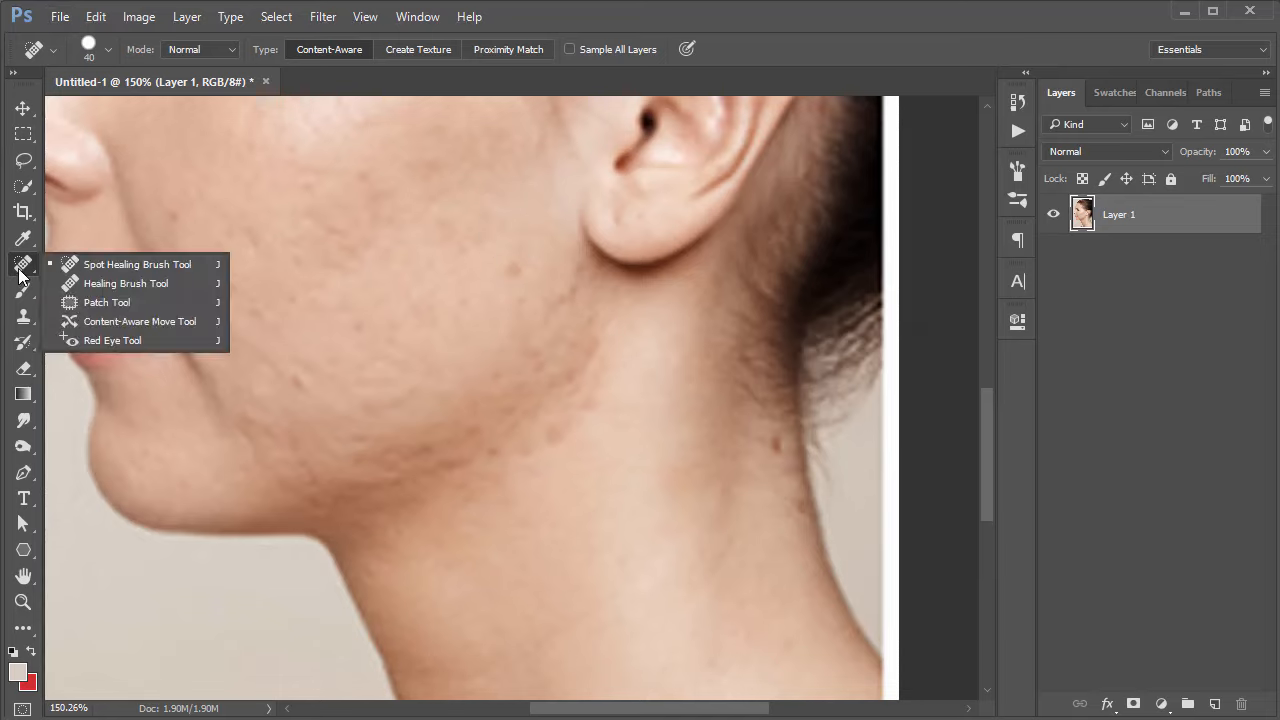
{"action": "left_click", "coordinate": [124, 265]}
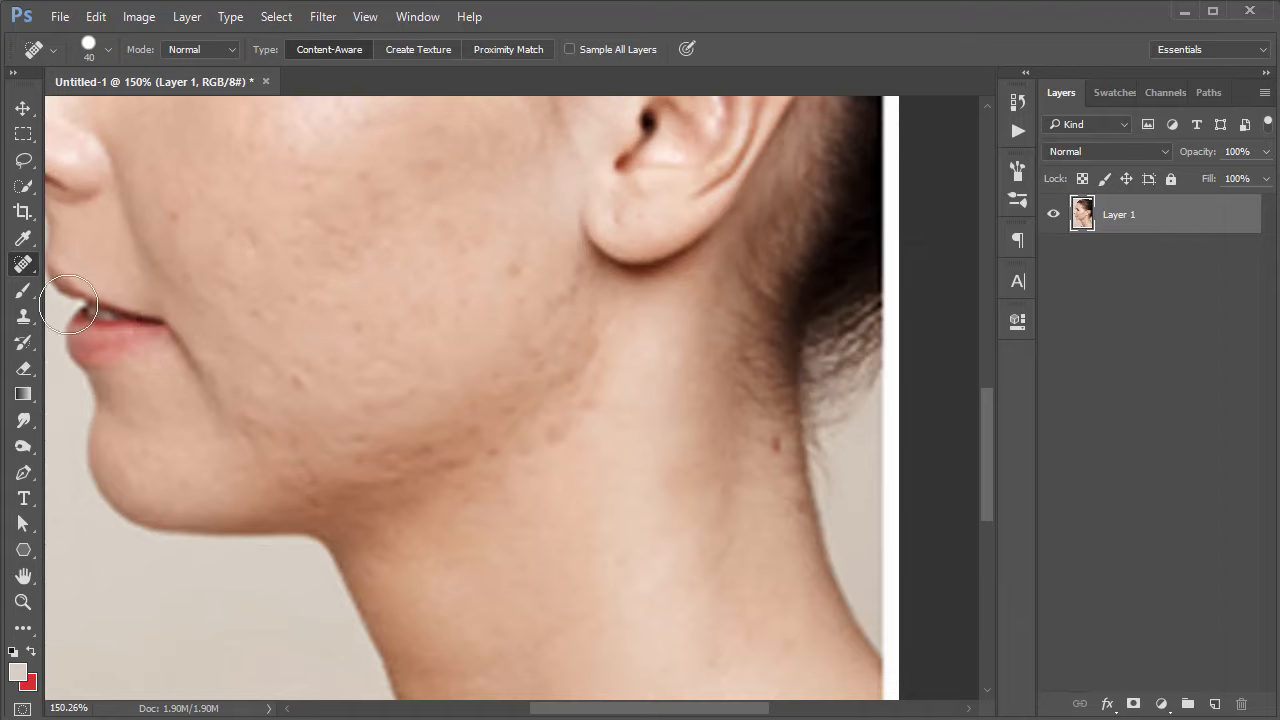
{"action": "right_click", "coordinate": [14, 275]}
{"action": "left_click", "coordinate": [140, 266]}
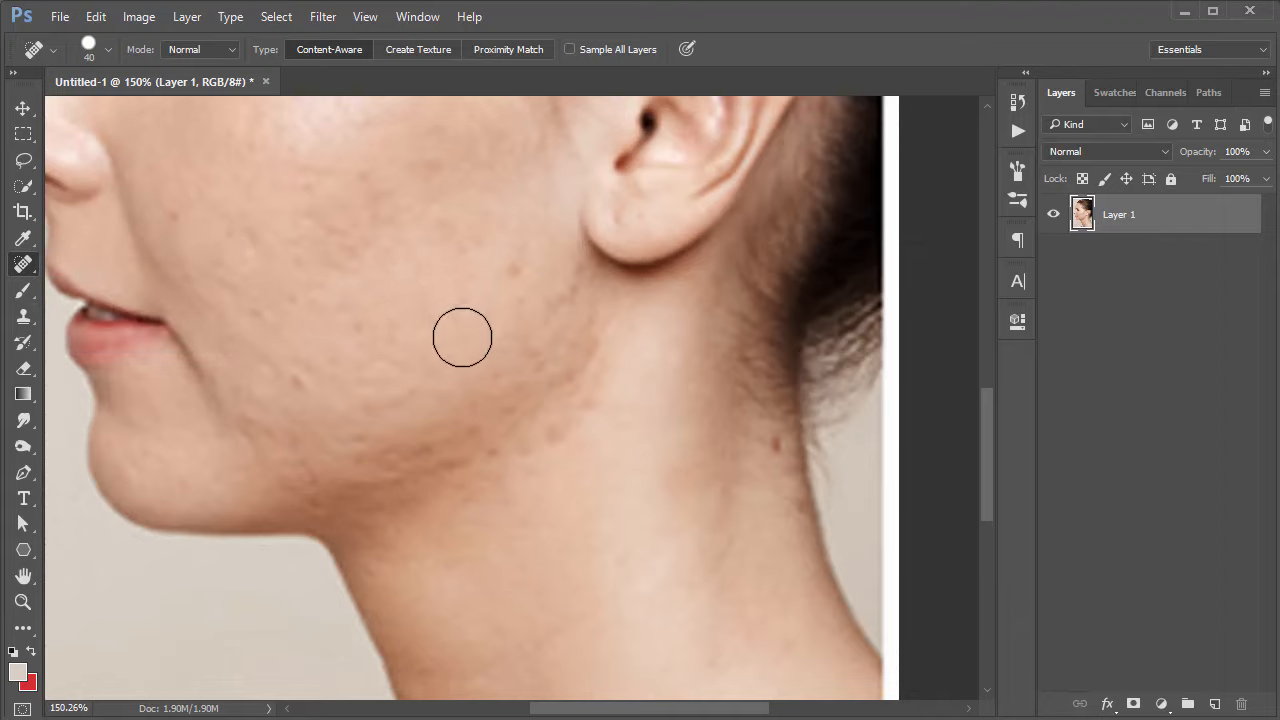
Step: Heal the brown spot on the cheek beside the earlobe with the Spot Healing Brush
{"action": "left_click", "coordinate": [511, 270]}
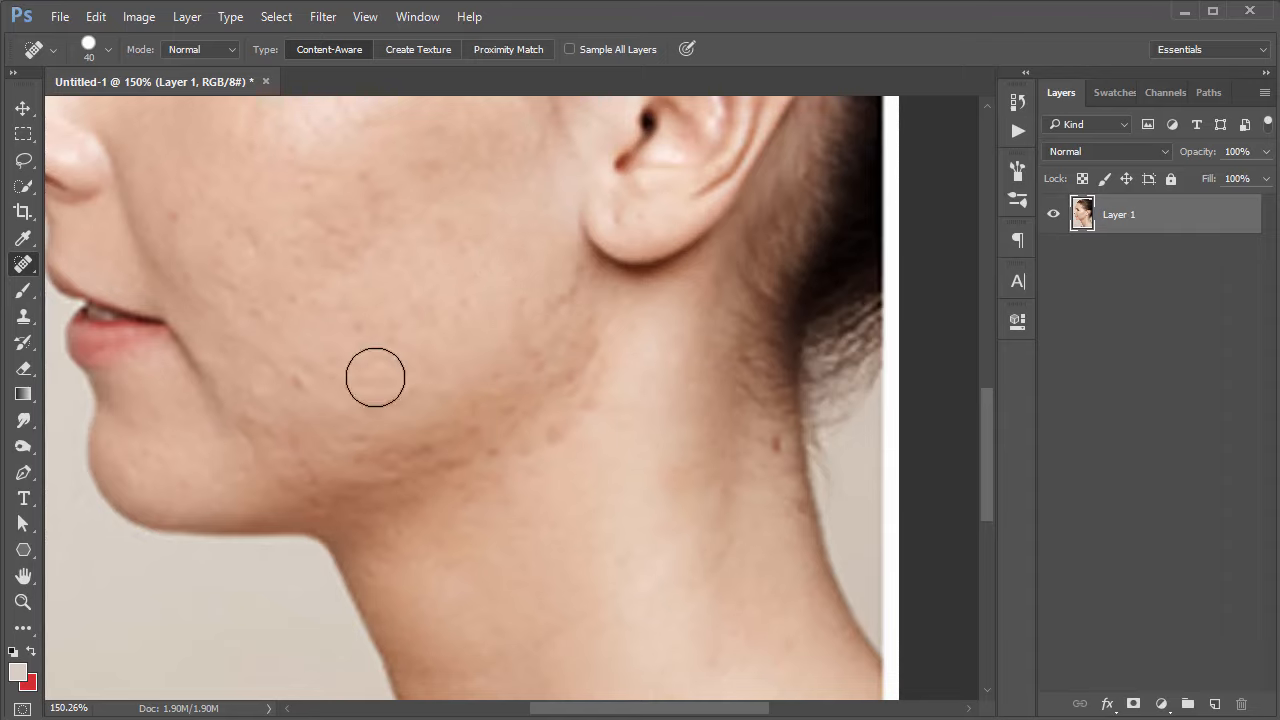
{"action": "left_click", "coordinate": [429, 209]}
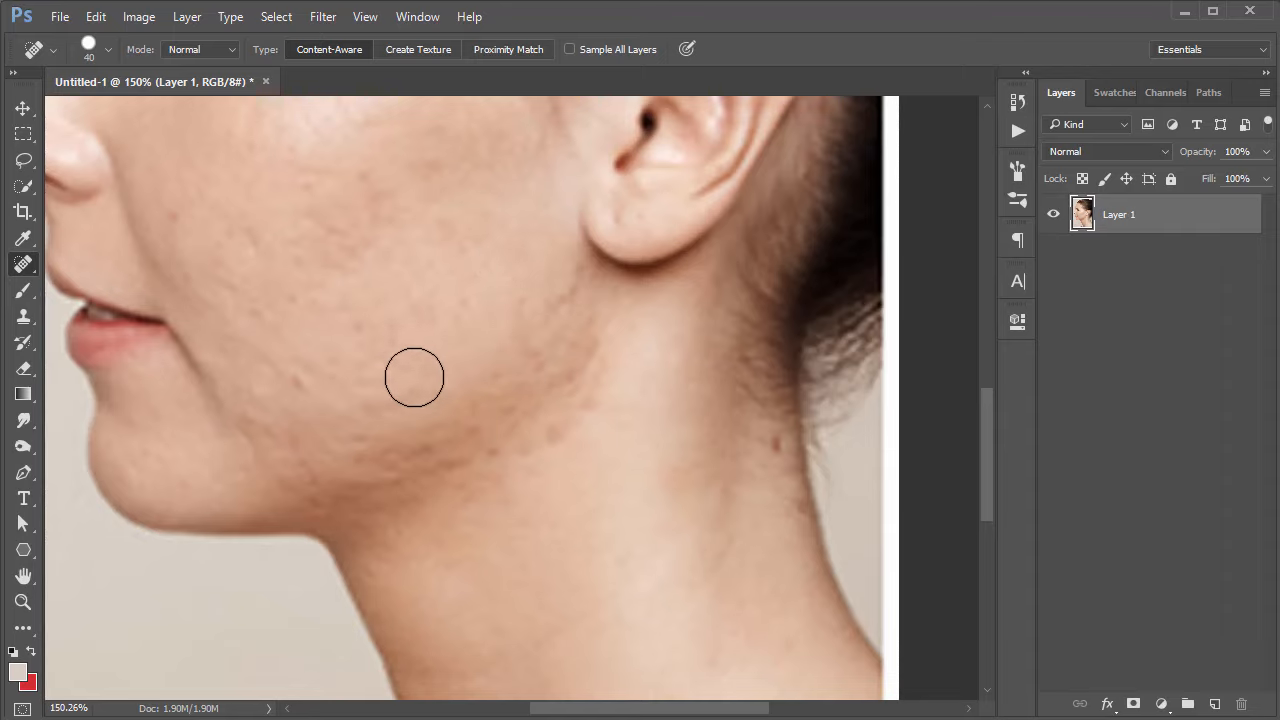
{"action": "left_click", "coordinate": [563, 340], "text": "ctrl"}
{"action": "left_click", "coordinate": [563, 340], "text": "ctrl"}
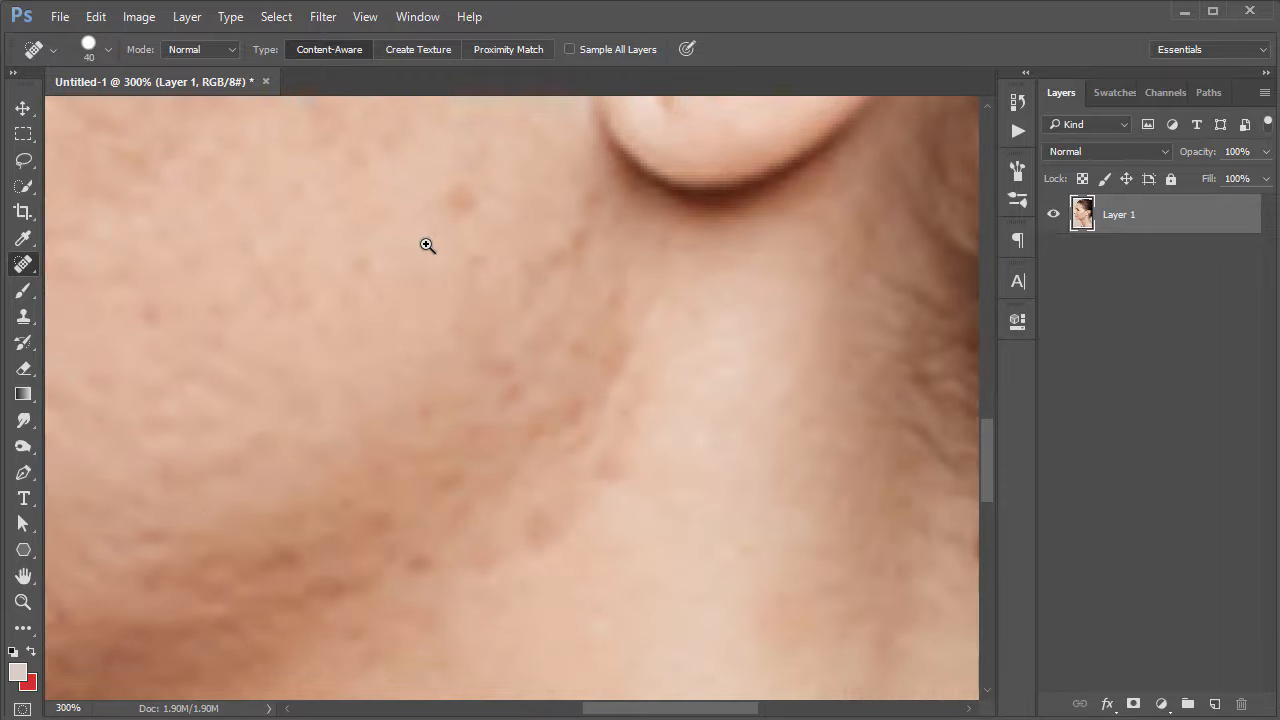
{"action": "mouse_move", "coordinate": [428, 245]}
{"action": "left_mouse_down"}
{"action": "mouse_move", "coordinate": [477, 352]}
{"action": "mouse_move", "coordinate": [417, 274]}
{"action": "mouse_move", "coordinate": [363, 257]}
{"action": "mouse_move", "coordinate": [411, 263]}
{"action": "mouse_move", "coordinate": [491, 320]}
{"action": "mouse_move", "coordinate": [522, 325]}
{"action": "left_mouse_up"}
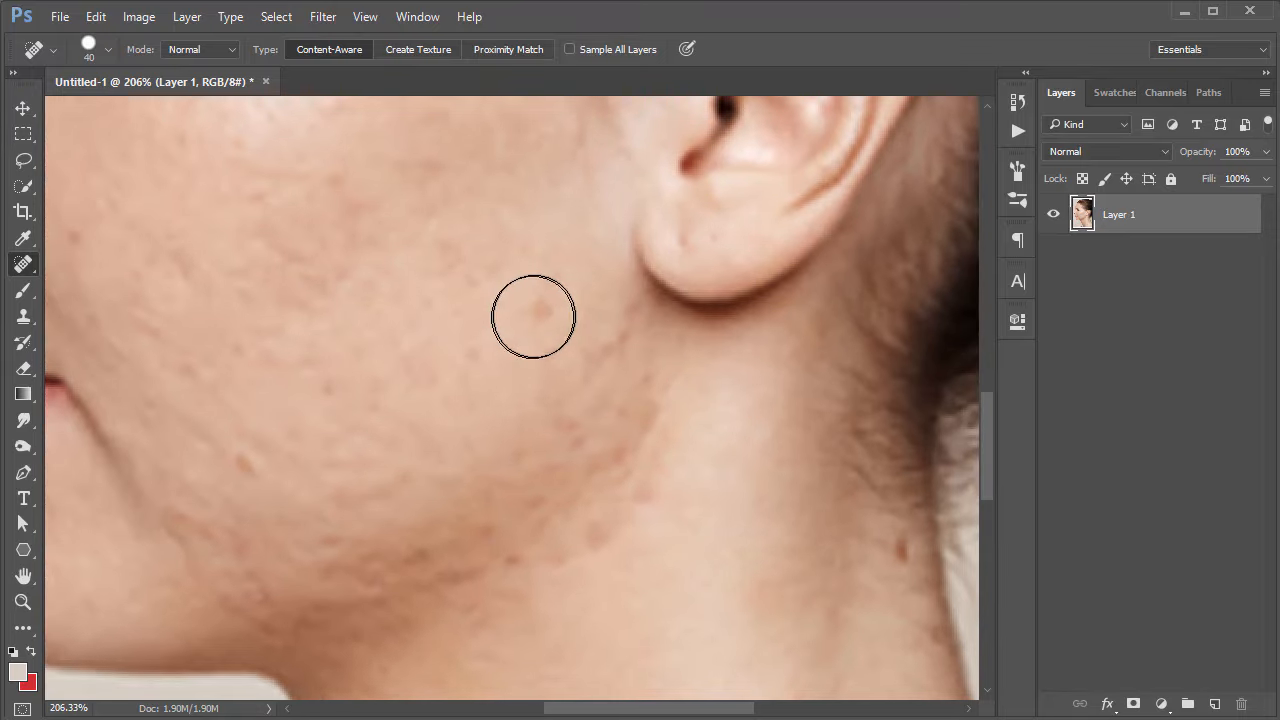
{"action": "left_click", "coordinate": [540, 312]}
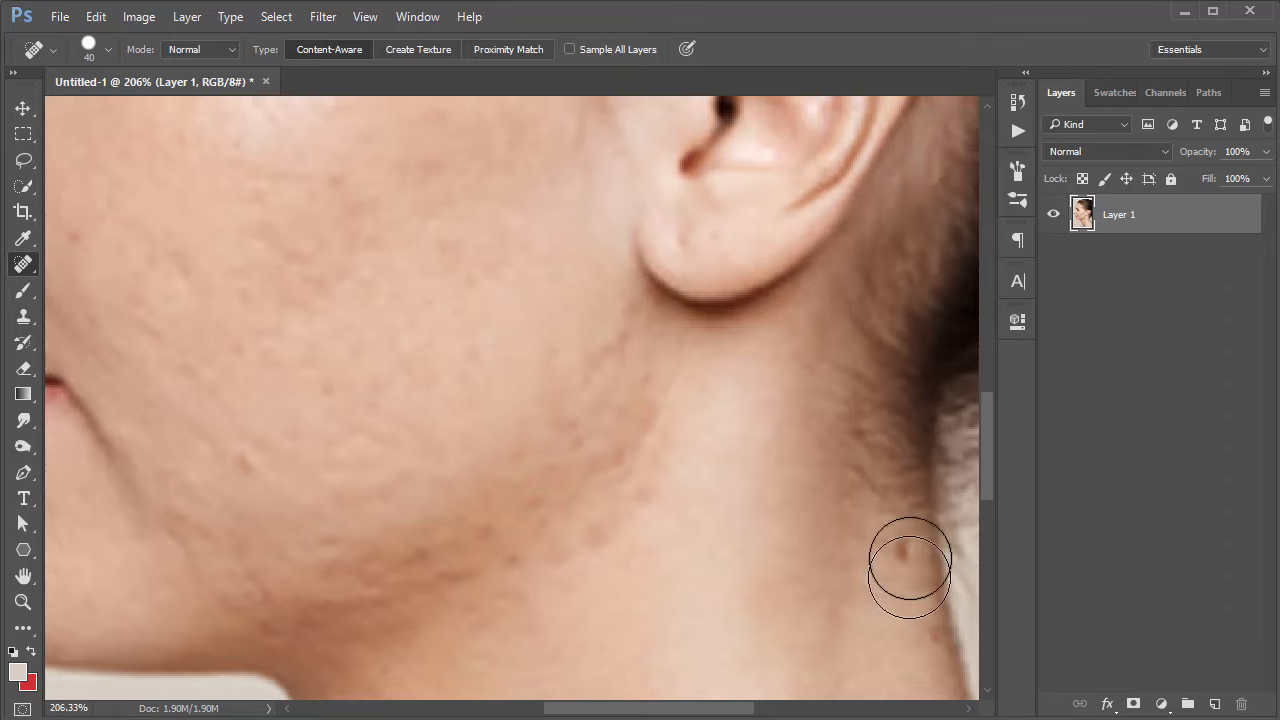
Step: Remove the dark mole at the back of the neck using the Spot Healing Brush reduced to size 20
{"action": "left_click", "coordinate": [884, 546]}
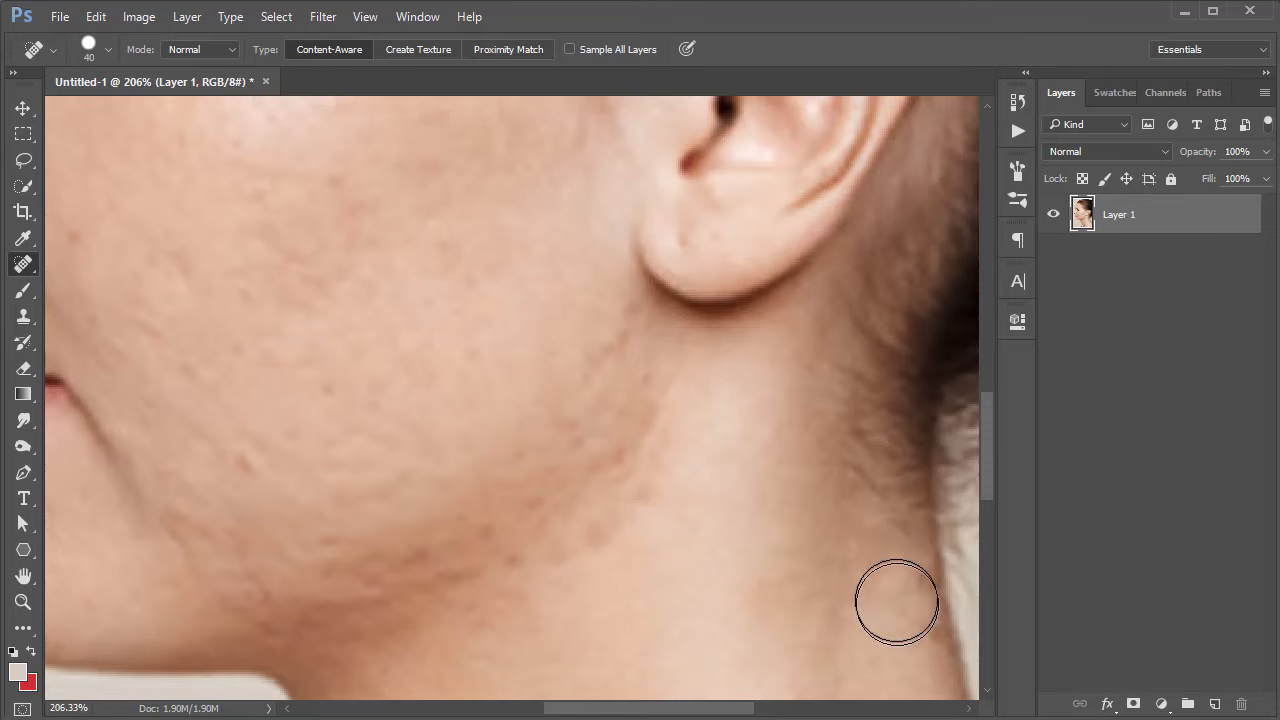
{"action": "key", "text": "ctrl+z"}
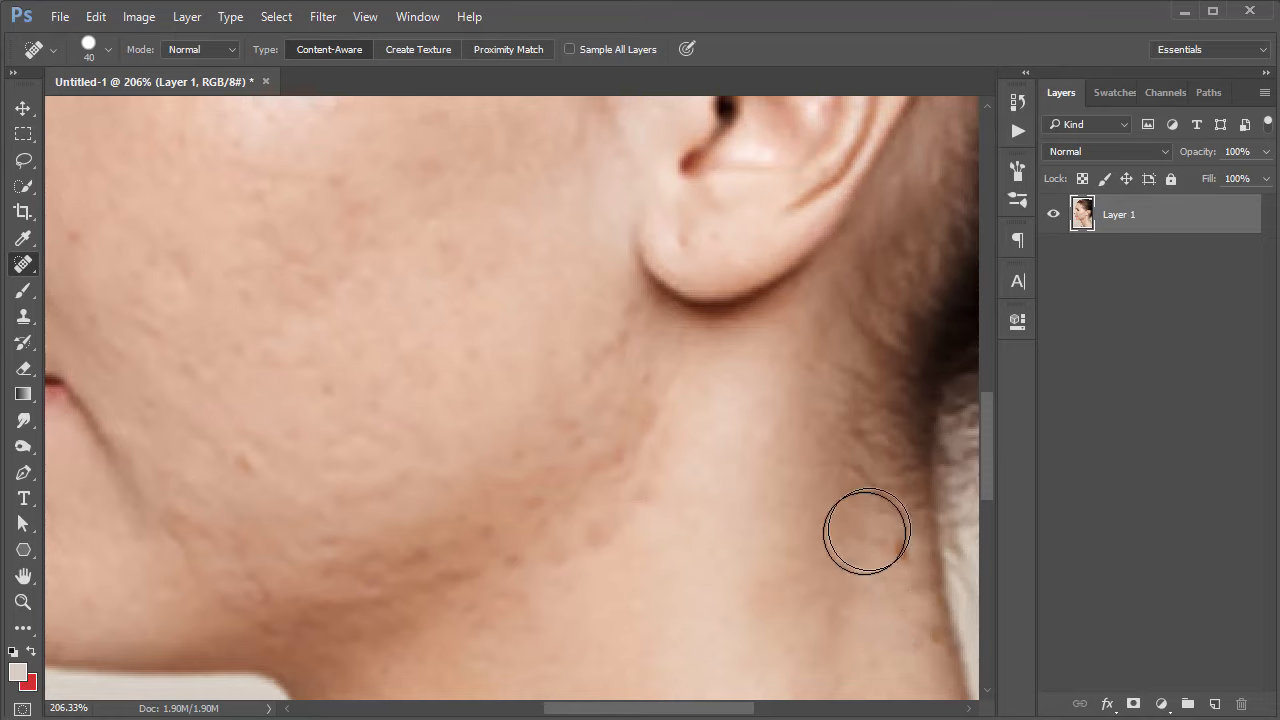
{"action": "key", "text": "bracketleft"}
{"action": "key", "text": "bracketleft"}
{"action": "key", "text": "bracketleft"}
{"action": "key", "text": "bracketleft"}
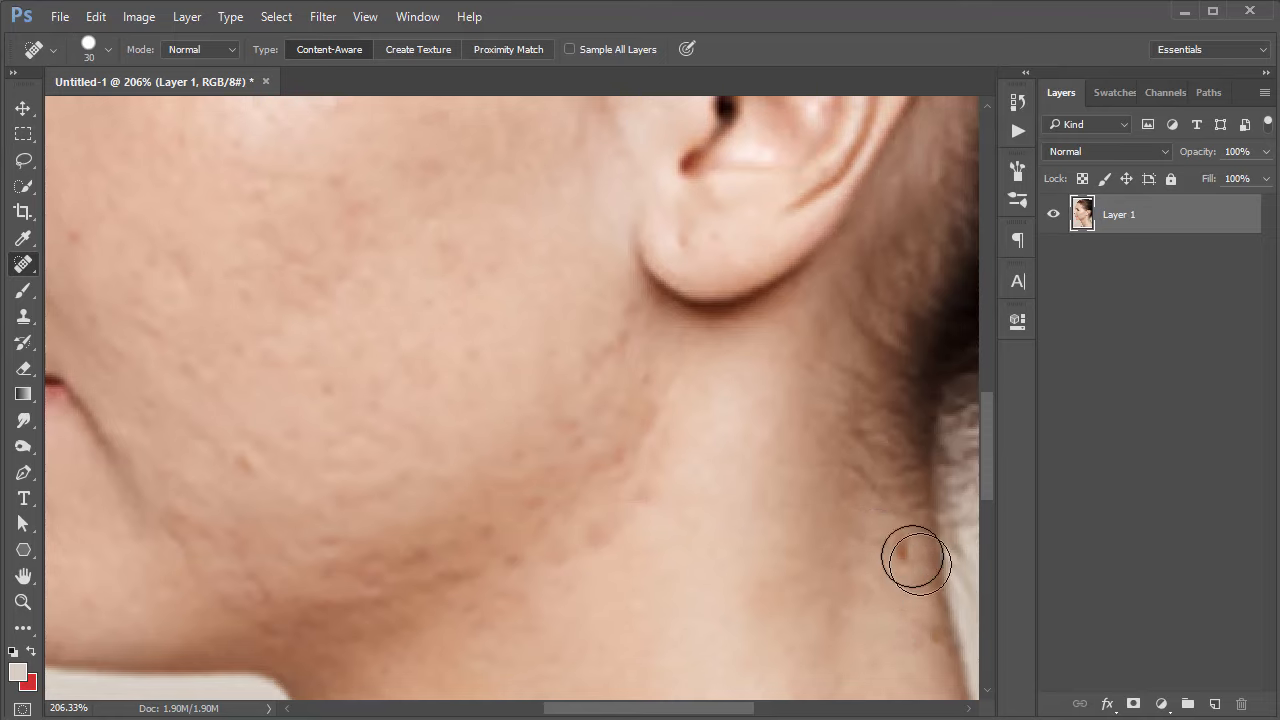
{"action": "left_click", "coordinate": [901, 562]}
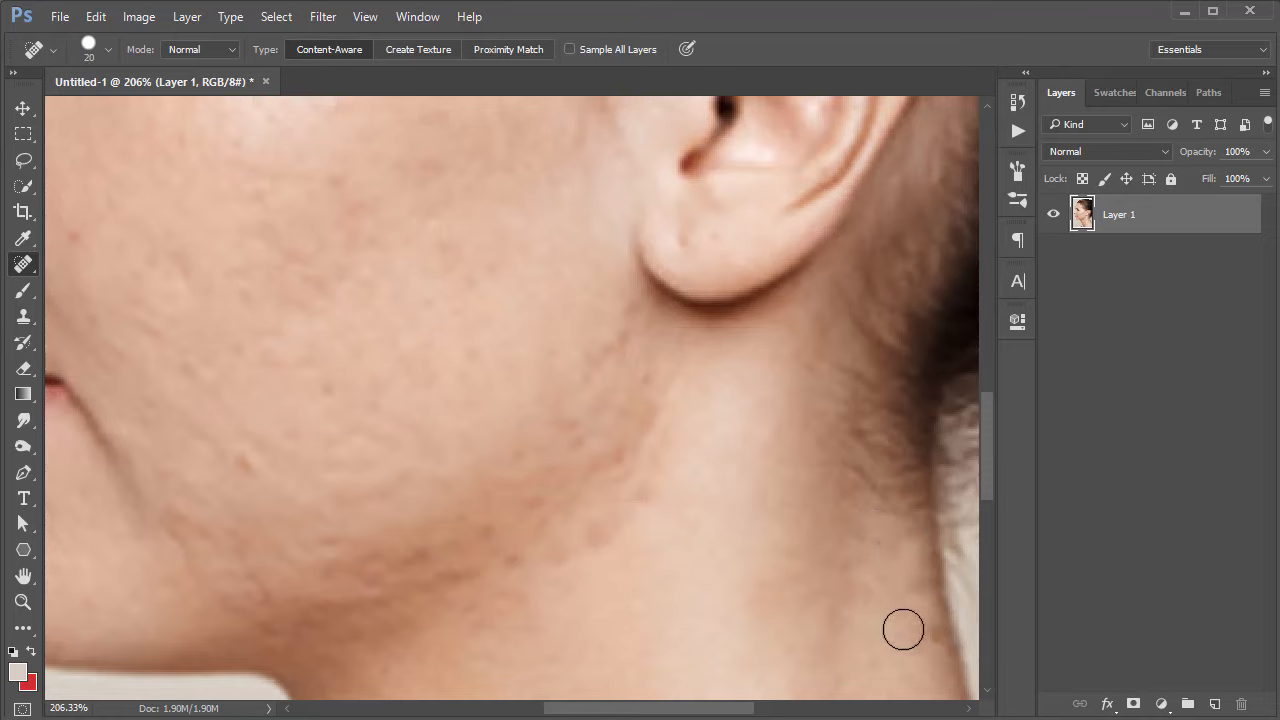
Step: Try a long Spot Healing stroke across the earlobe and undo it
{"action": "mouse_move", "coordinate": [776, 500]}
{"action": "left_mouse_down"}
{"action": "mouse_move", "coordinate": [329, 380]}
{"action": "mouse_move", "coordinate": [426, 479]}
{"action": "mouse_move", "coordinate": [744, 460]}
{"action": "mouse_move", "coordinate": [506, 463]}
{"action": "left_mouse_up"}
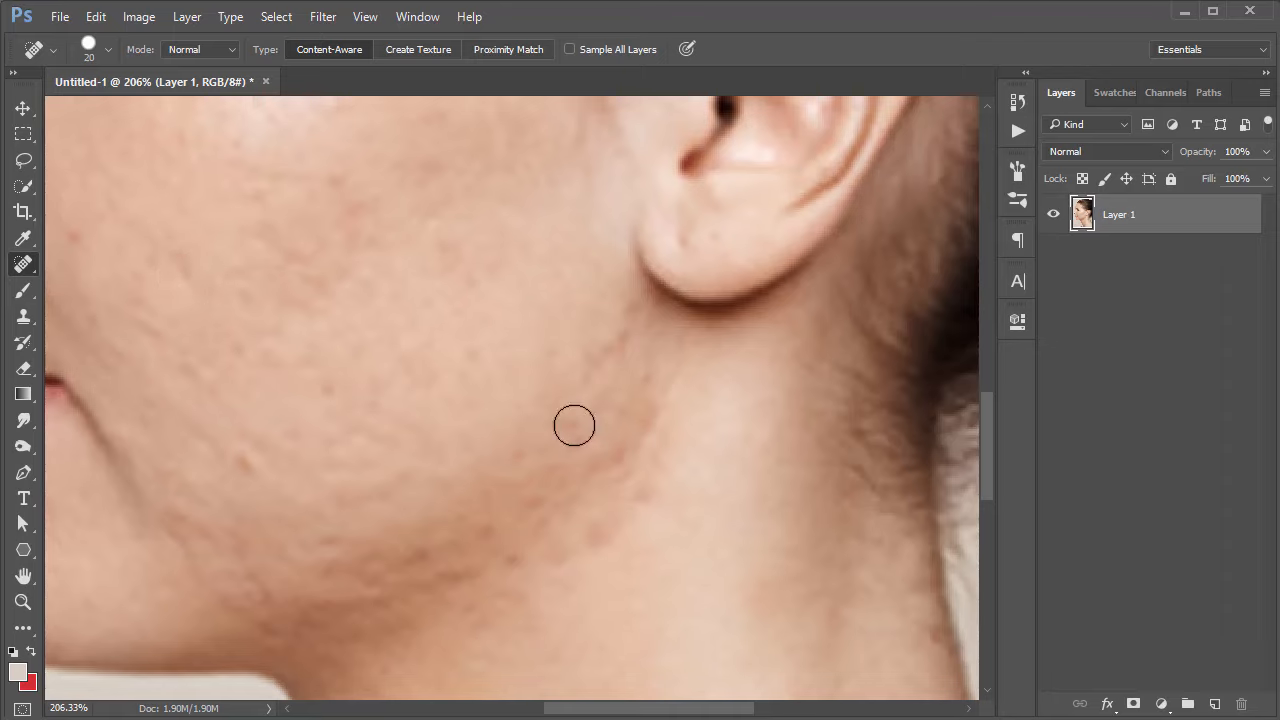
{"action": "mouse_move", "coordinate": [668, 232]}
{"action": "left_mouse_down"}
{"action": "mouse_move", "coordinate": [780, 271]}
{"action": "mouse_move", "coordinate": [823, 316]}
{"action": "mouse_move", "coordinate": [749, 514]}
{"action": "mouse_move", "coordinate": [752, 542]}
{"action": "left_mouse_up"}
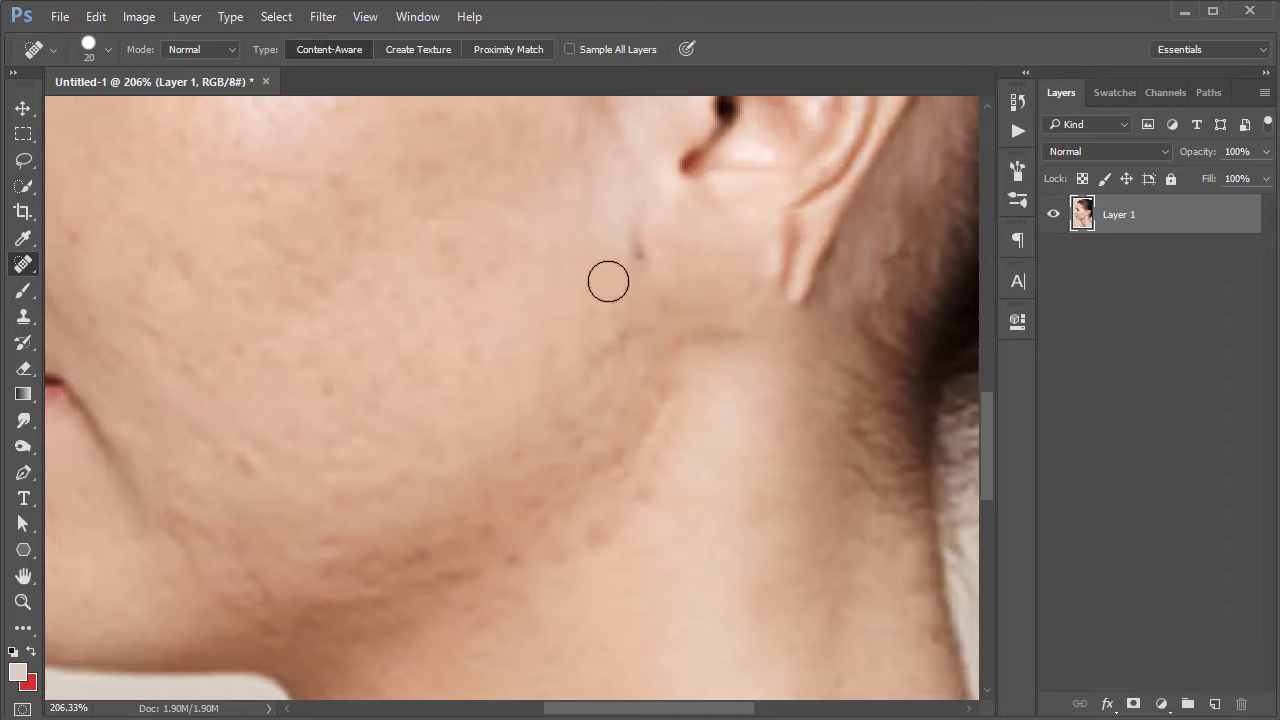
{"action": "key", "text": "ctrl+z"}
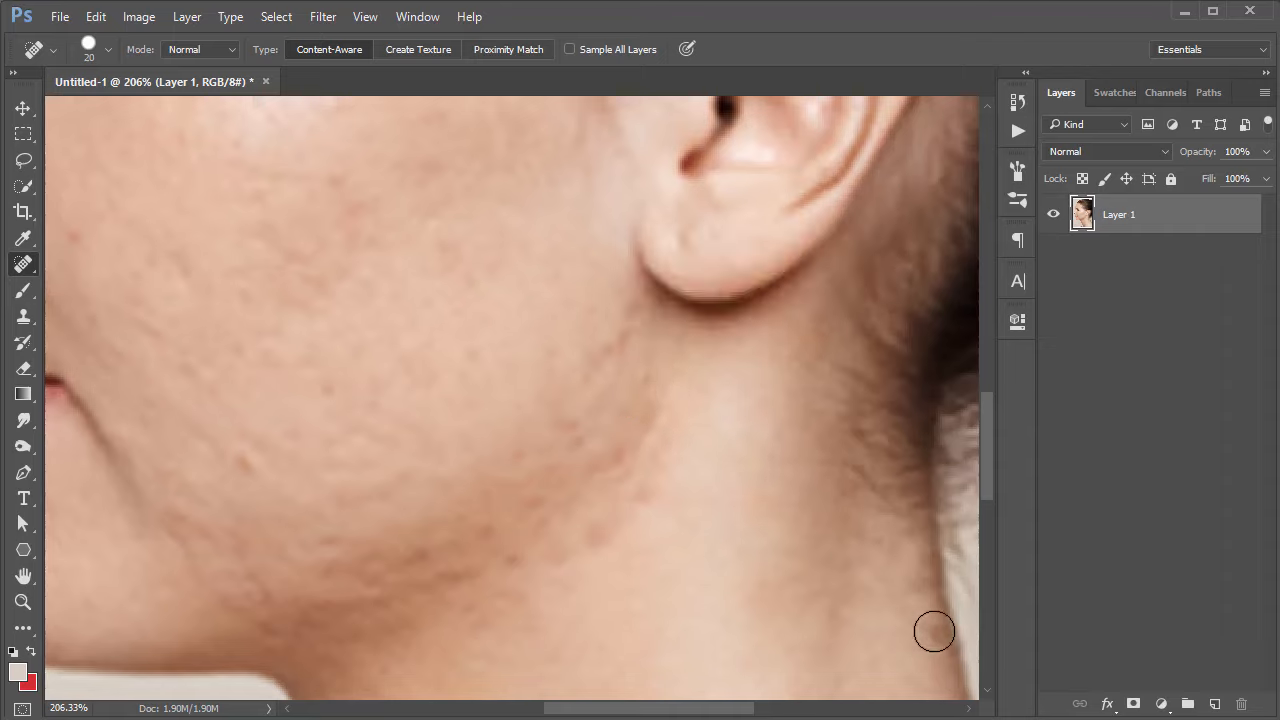
Step: Heal the small spot near the back edge of the neck, below the removed mole
{"action": "left_click", "coordinate": [934, 631]}
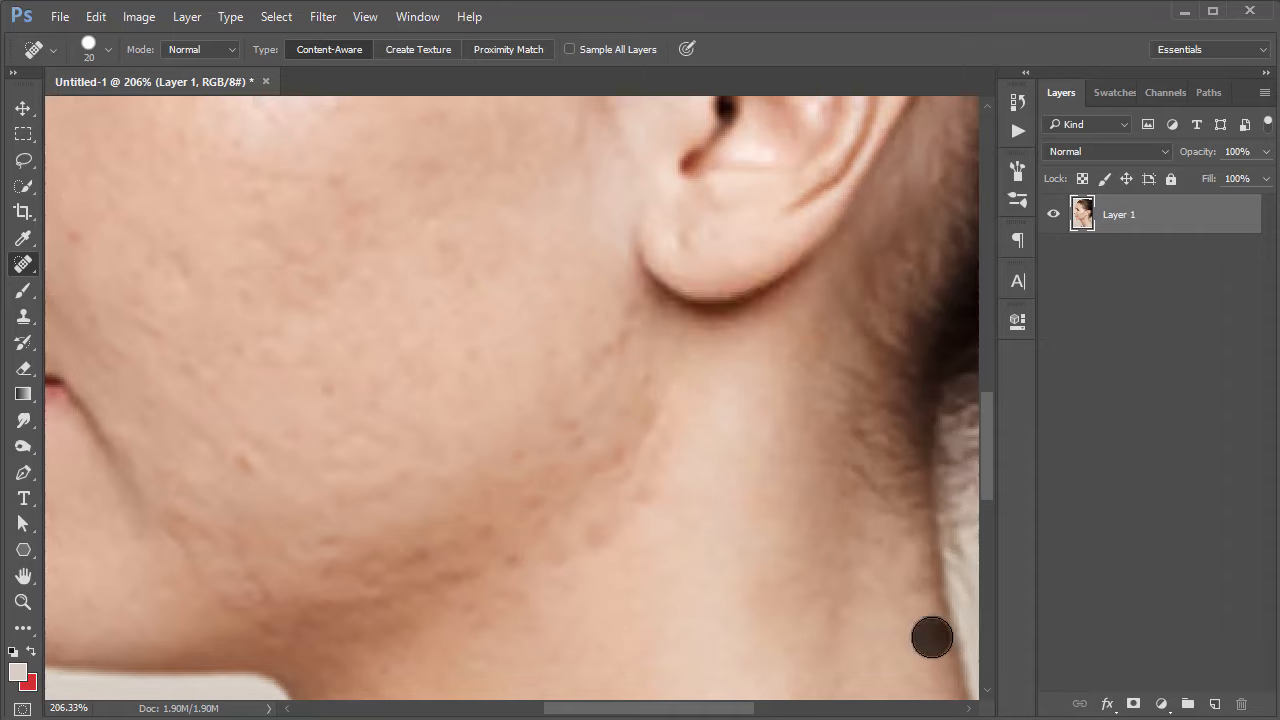
Step: Switch to the Healing Brush and try to paint over the earlobe area without a sampled source point
{"action": "right_click", "coordinate": [28, 270]}
{"action": "left_click", "coordinate": [72, 285]}
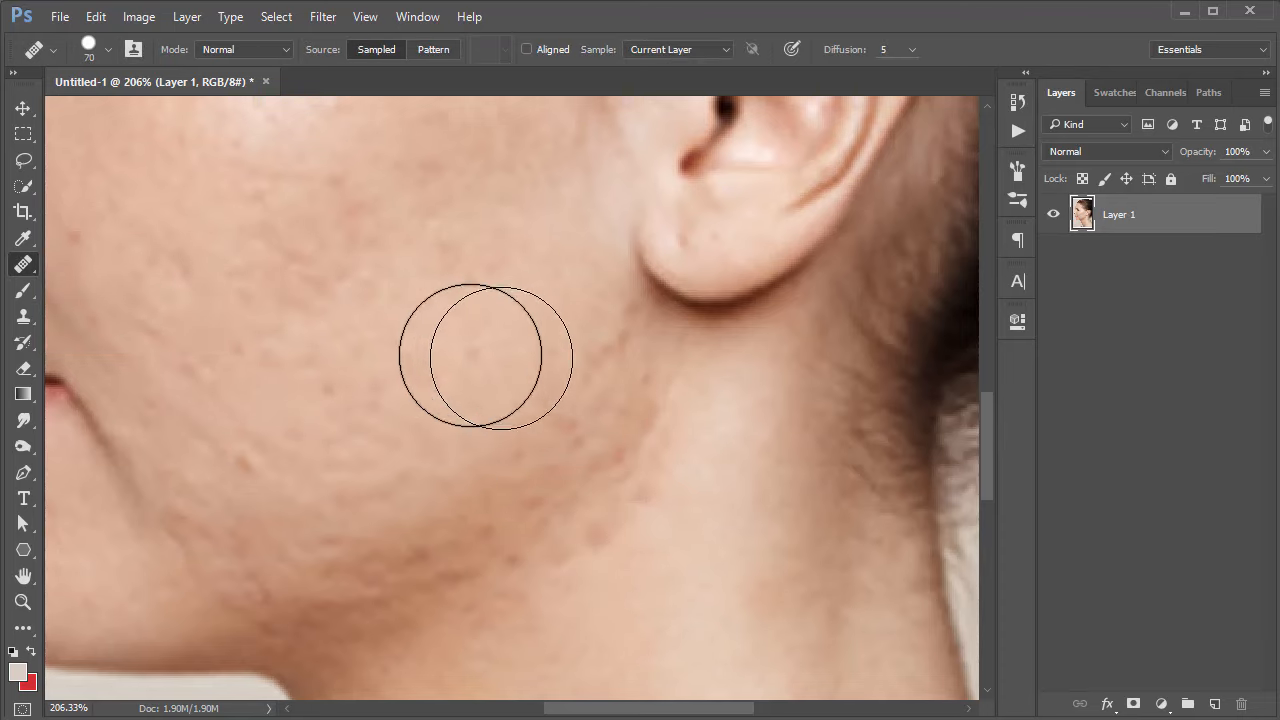
{"action": "left_click", "coordinate": [402, 295]}
{"action": "left_click_drag", "start_coordinate": [688, 228], "coordinate": [610, 226]}
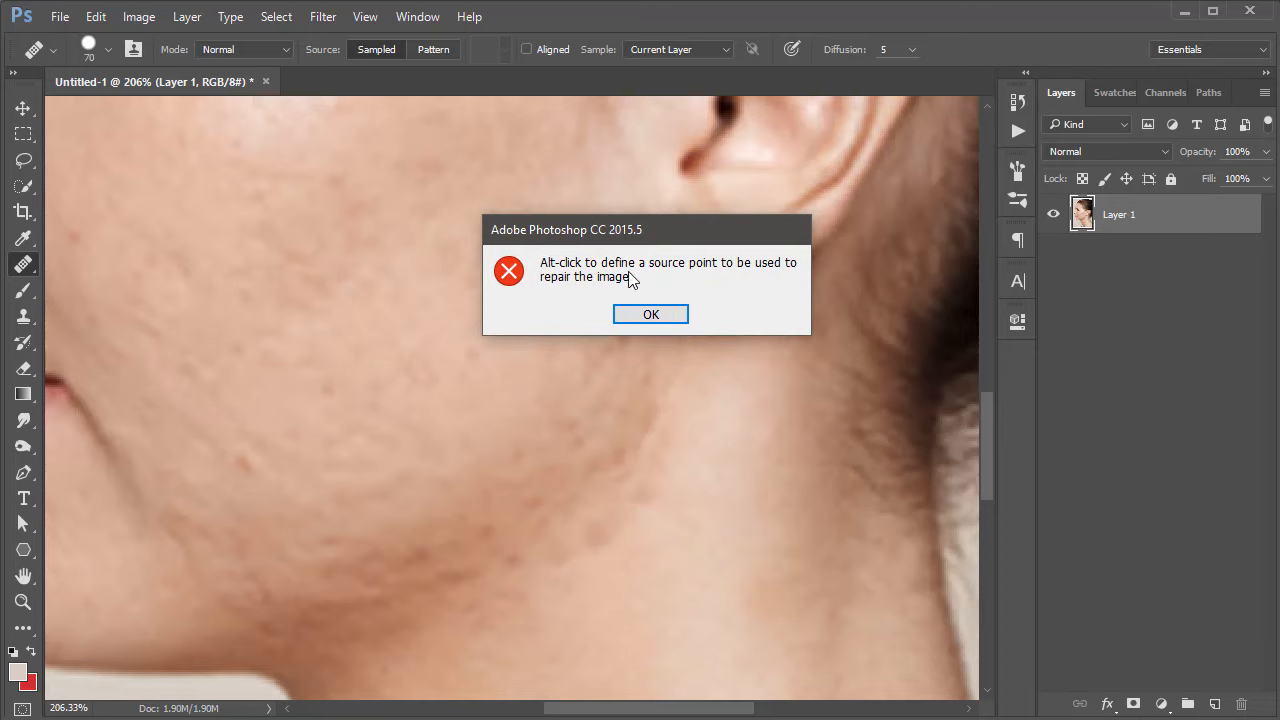
{"action": "left_click", "coordinate": [625, 313]}
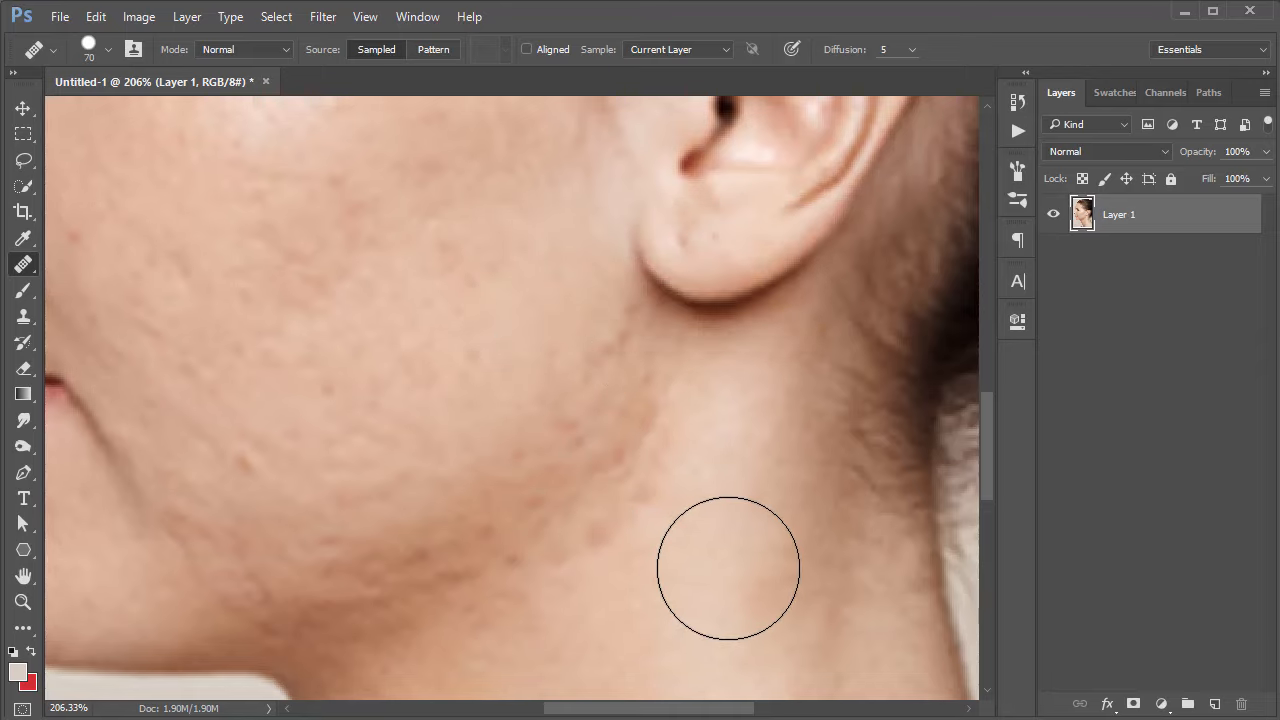
Step: Sample shaded neck skin with the Healing Brush and try painting it over the middle of the cheek
{"action": "left_click", "coordinate": [813, 568], "text": "alt"}
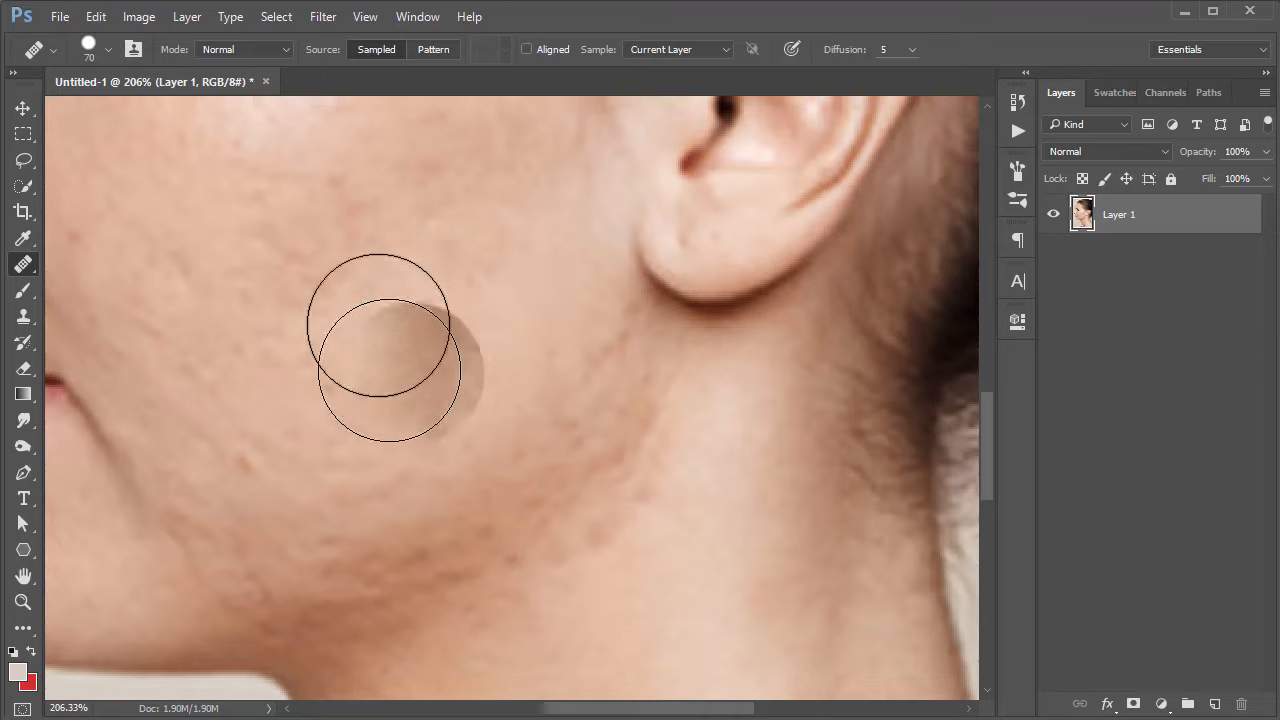
{"action": "left_click", "coordinate": [426, 329]}
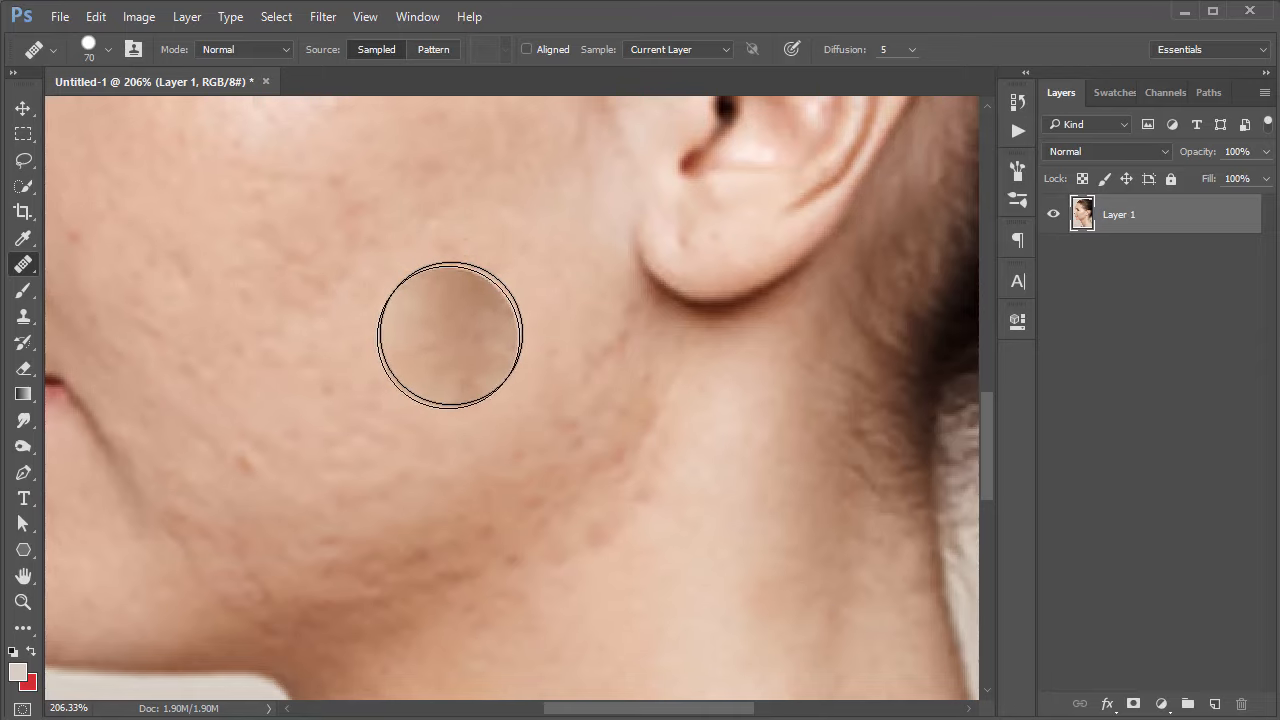
{"action": "mouse_move", "coordinate": [450, 335]}
{"action": "left_mouse_down"}
{"action": "mouse_move", "coordinate": [454, 300]}
{"action": "mouse_move", "coordinate": [374, 320]}
{"action": "mouse_move", "coordinate": [448, 364]}
{"action": "mouse_move", "coordinate": [464, 292]}
{"action": "mouse_move", "coordinate": [444, 353]}
{"action": "mouse_move", "coordinate": [473, 329]}
{"action": "left_mouse_up"}
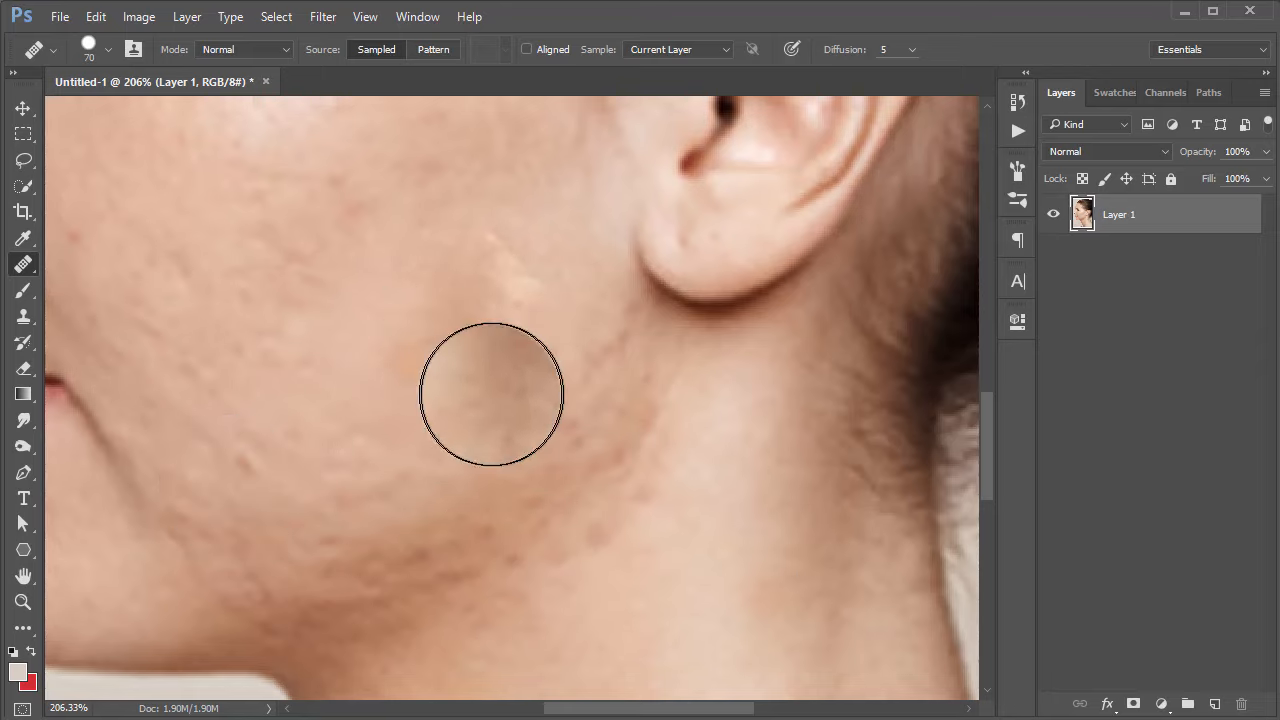
{"action": "left_click", "coordinate": [529, 357], "text": "alt"}
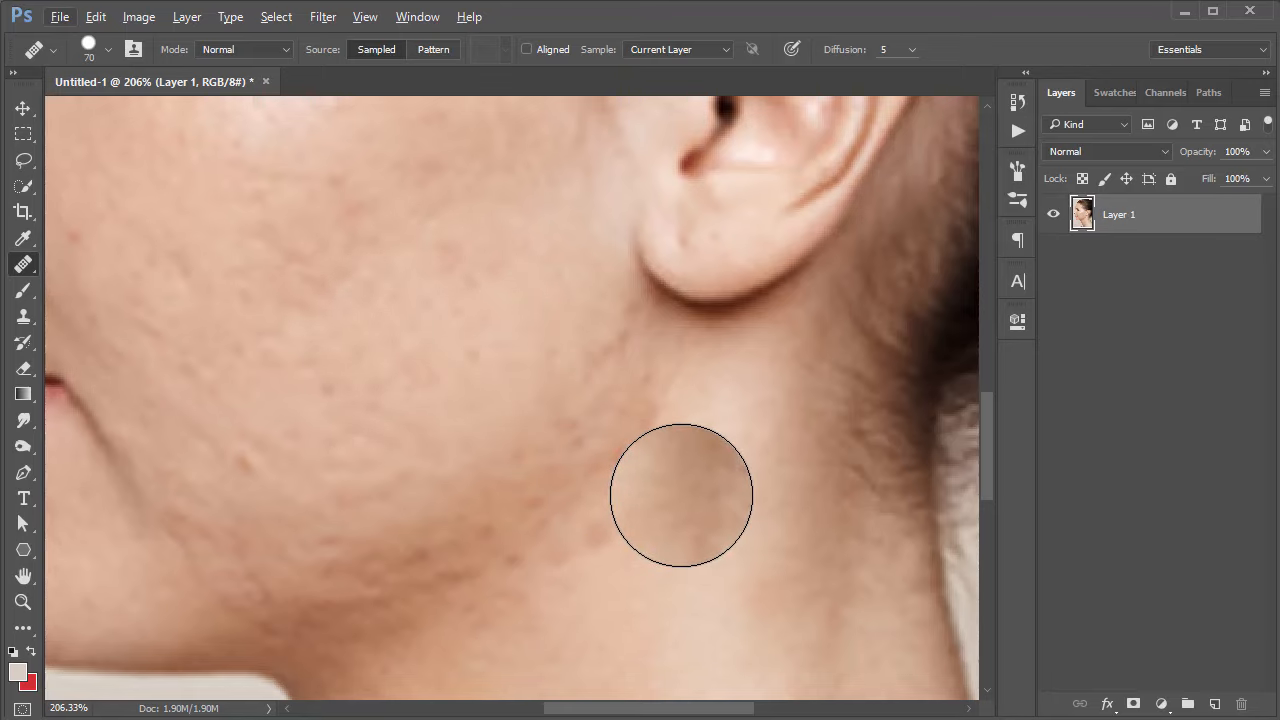
Step: Reduce the Healing Brush size to 35
{"action": "key", "text": "bracketleft"}
{"action": "key", "text": "bracketleft"}
{"action": "key", "text": "bracketleft"}
{"action": "key", "text": "bracketleft"}
{"action": "key", "text": "bracketleft"}
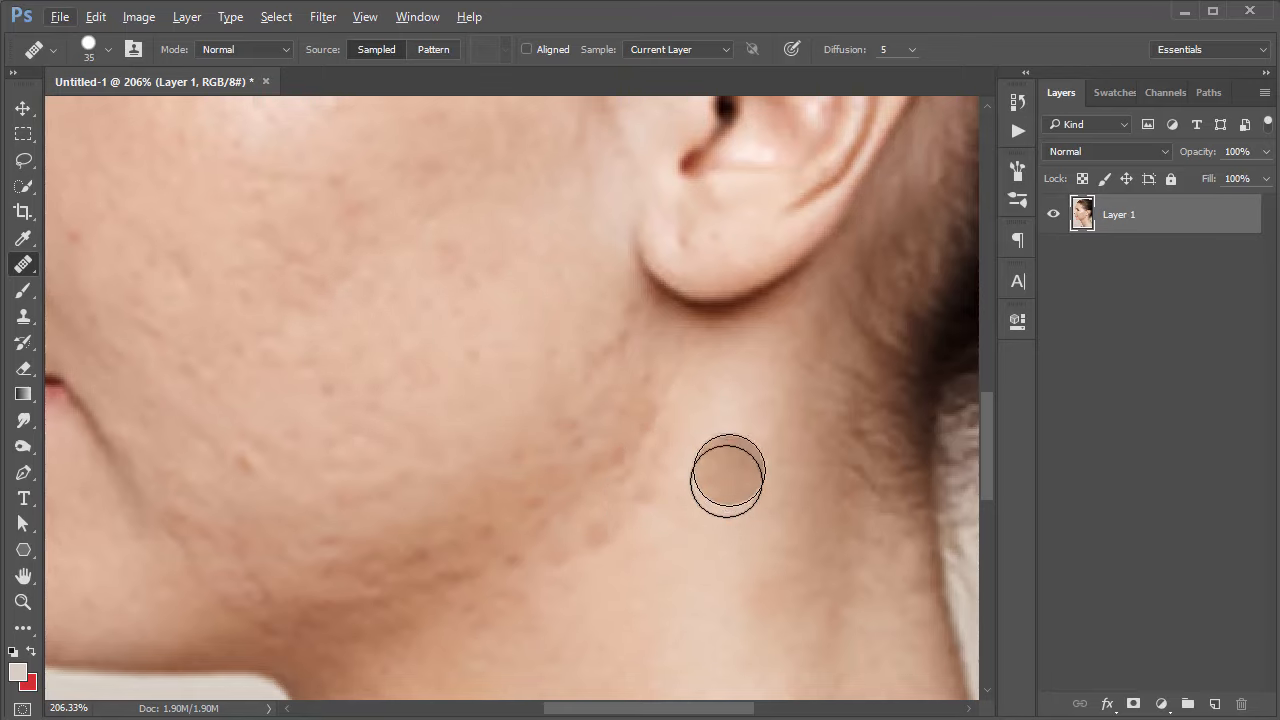
Step: Sample neck skin and try healing the crease below the earlobe and a nearby cheek area
{"action": "left_click", "coordinate": [699, 487], "text": "alt"}
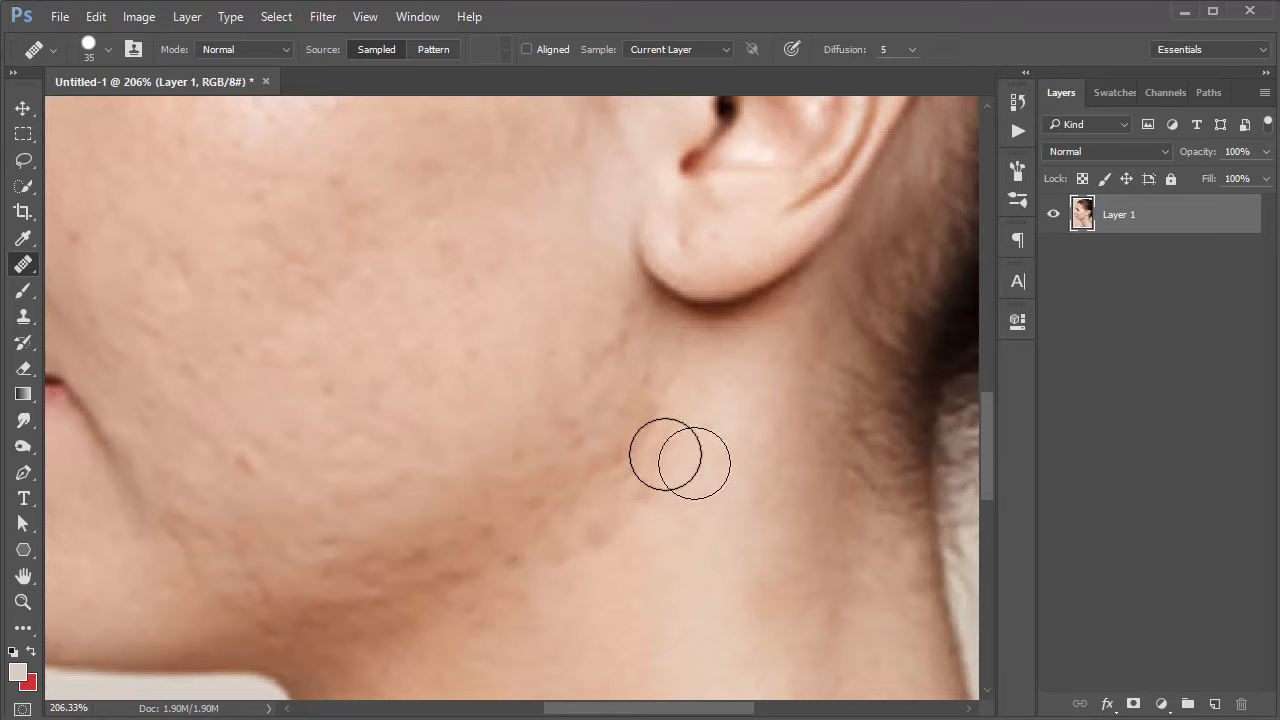
{"action": "left_click_drag", "start_coordinate": [595, 386], "coordinate": [614, 325]}
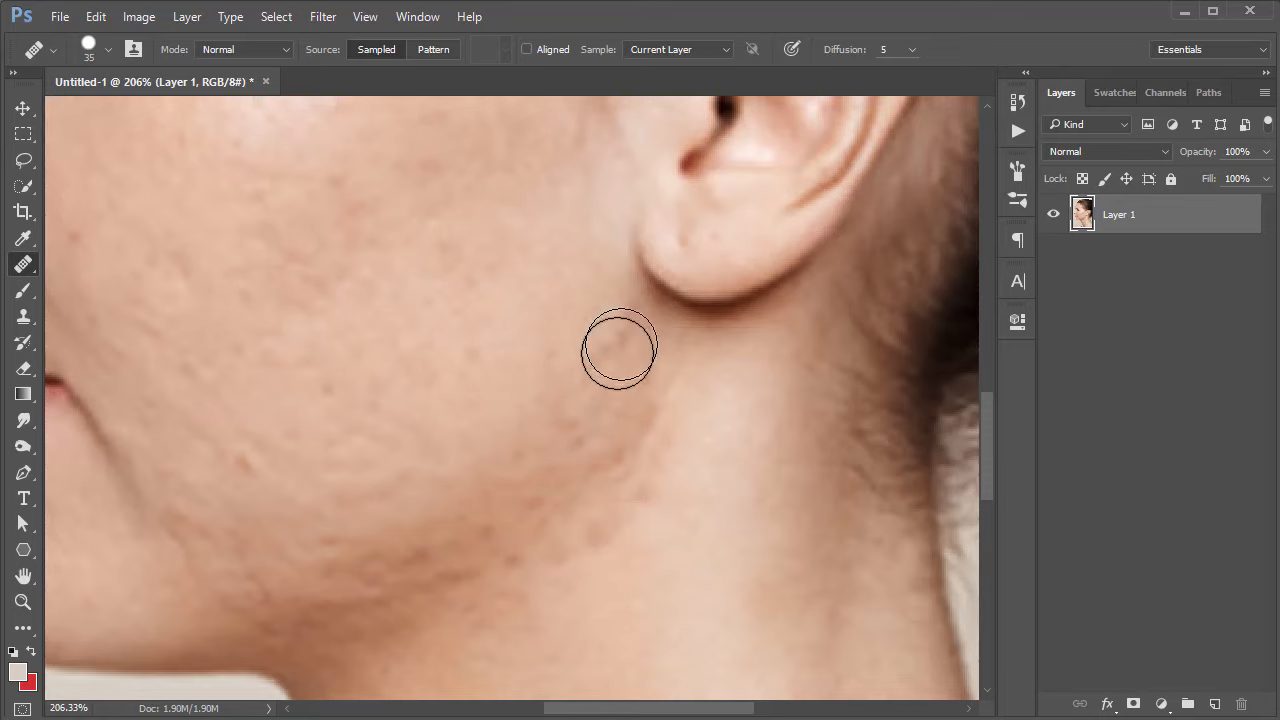
{"action": "left_click_drag", "start_coordinate": [617, 372], "coordinate": [611, 365]}
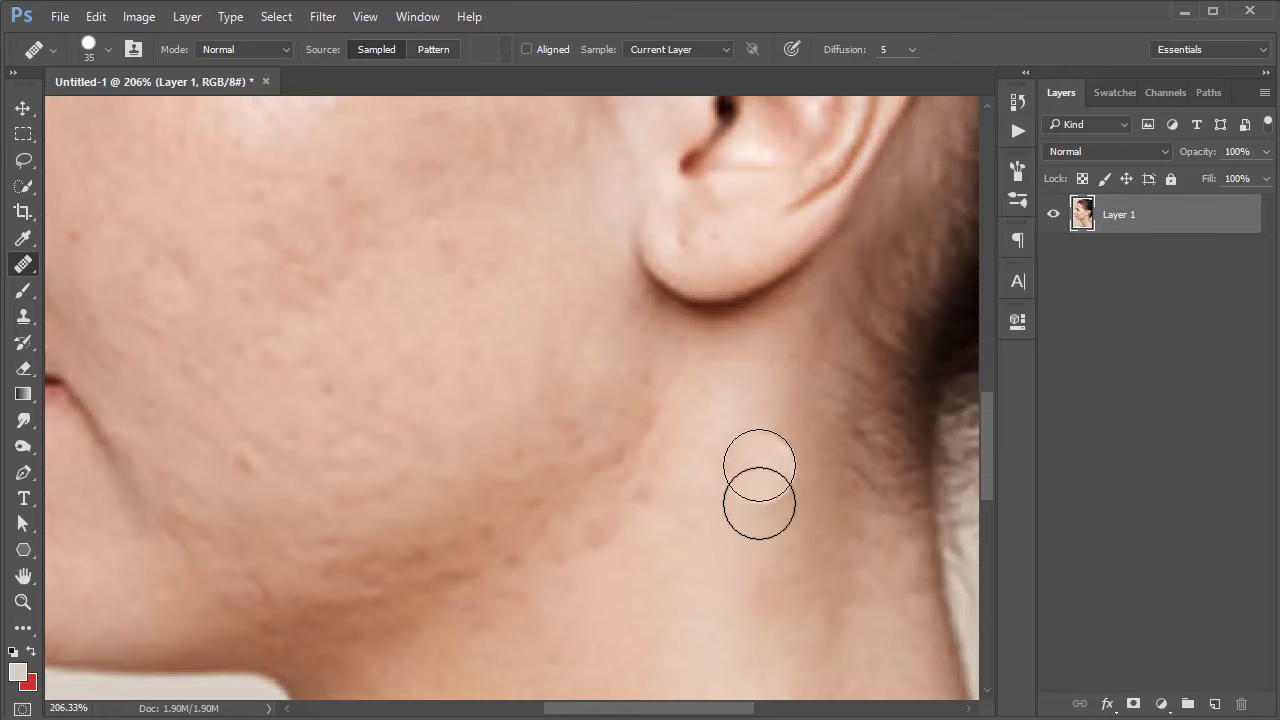
{"action": "left_click", "coordinate": [778, 516], "text": "alt"}
{"action": "left_click_drag", "start_coordinate": [508, 380], "coordinate": [503, 379]}
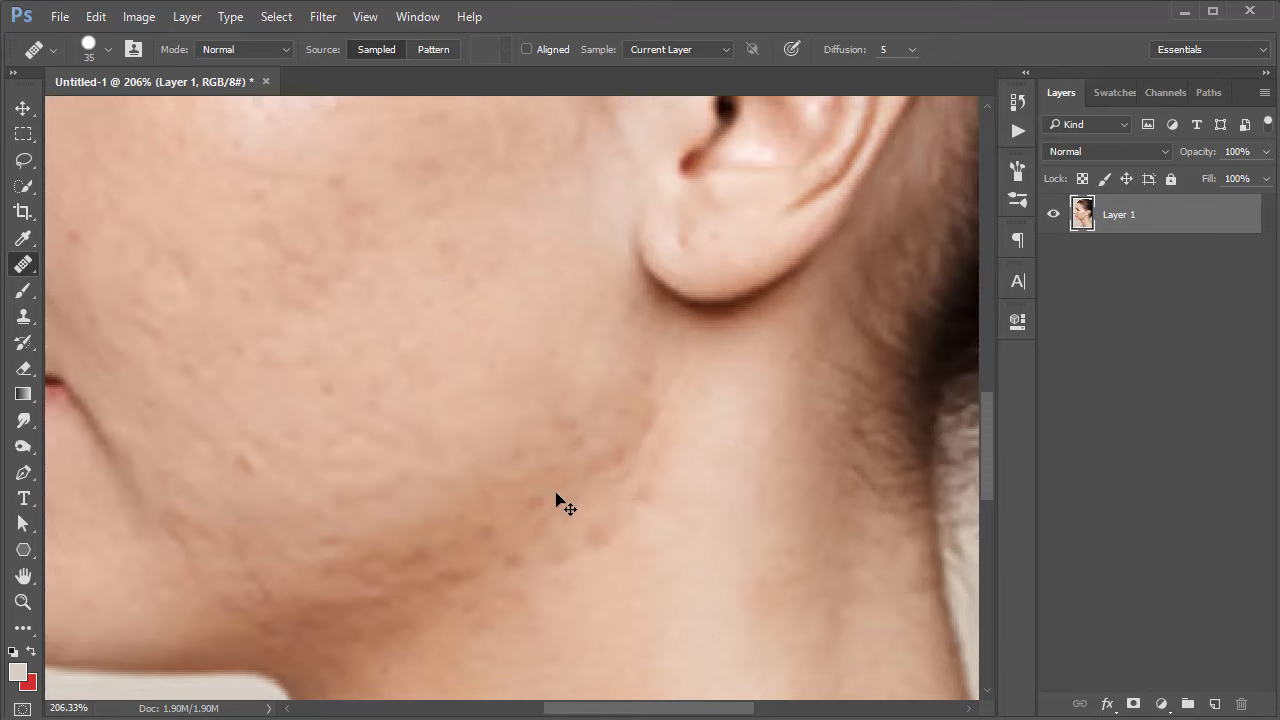
Step: Switch to the Spot Healing Brush at size 20 and try it on the crease below the earlobe
{"action": "right_click", "coordinate": [23, 264]}
{"action": "left_click", "coordinate": [157, 264]}
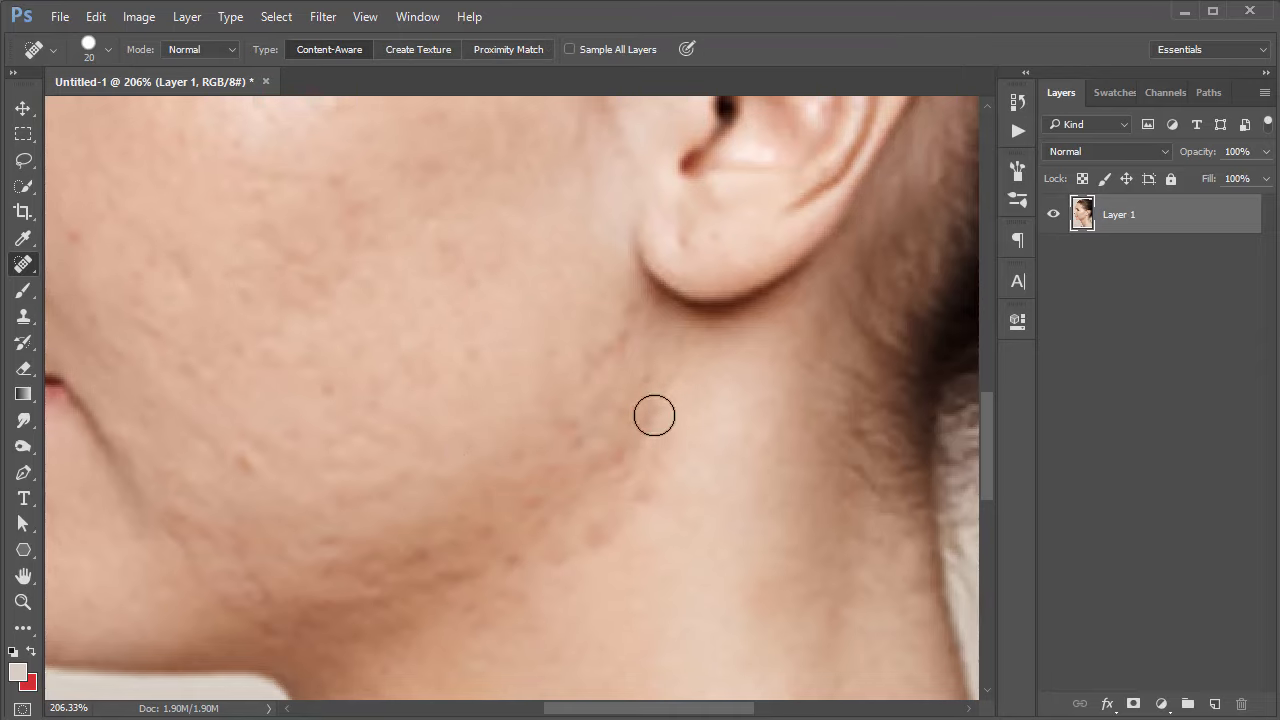
{"action": "left_click", "coordinate": [617, 340]}
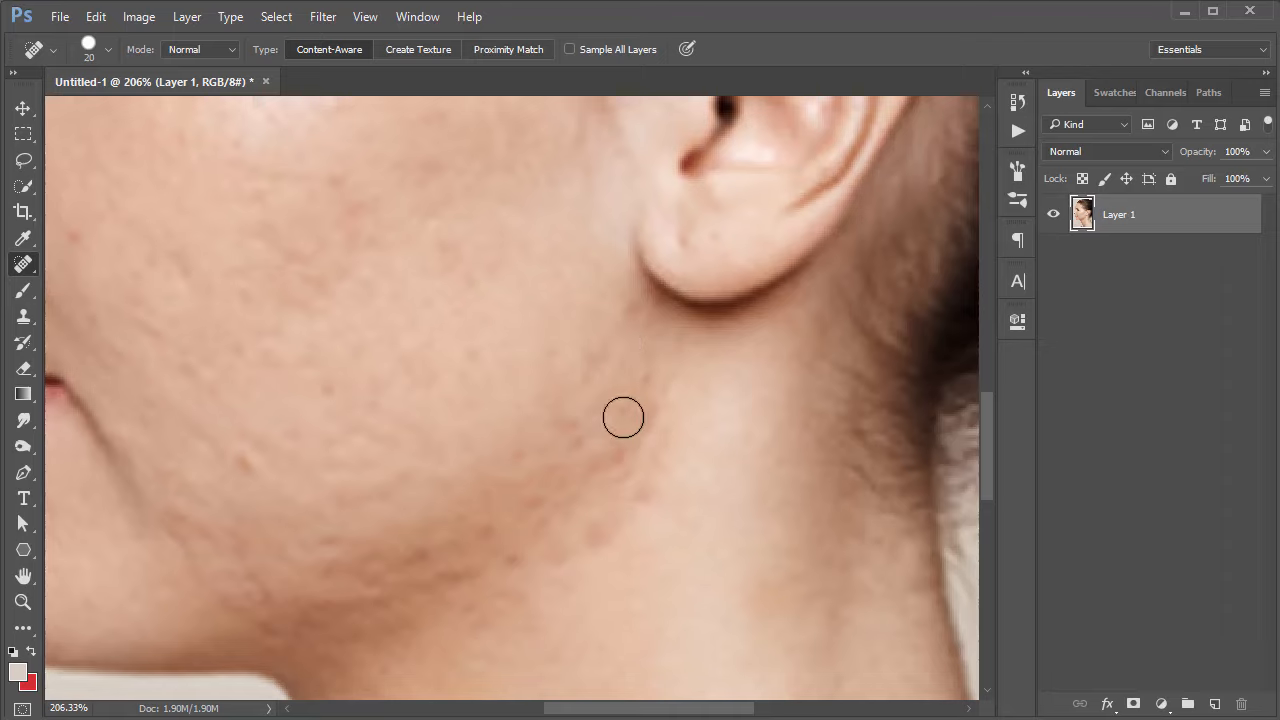
Step: Return to the Healing Brush and try it on the crease and the jawline spots below the ear
{"action": "right_click", "coordinate": [23, 264]}
{"action": "left_click", "coordinate": [100, 284]}
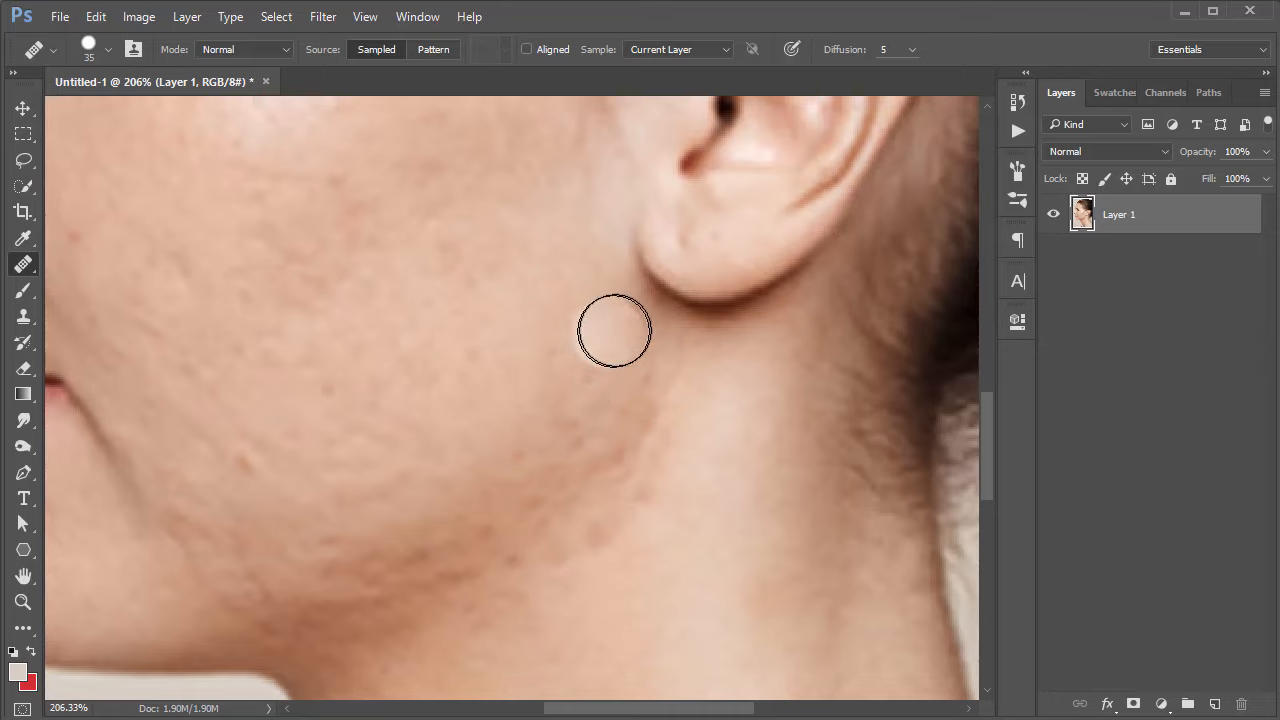
{"action": "left_click", "coordinate": [575, 406]}
{"action": "left_click", "coordinate": [586, 522]}
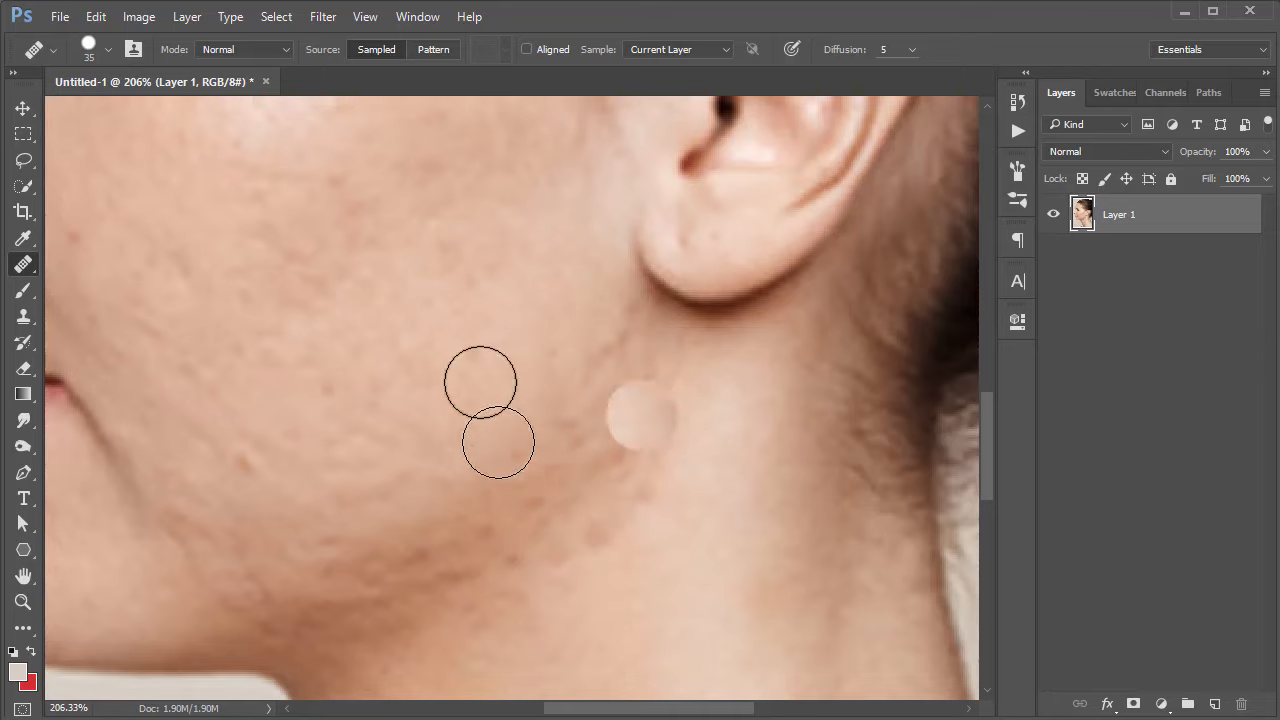
Step: Choose the Patch Tool, and try freehand Lasso outlines on the cheek for comparison before clearing them
{"action": "right_click", "coordinate": [25, 268]}
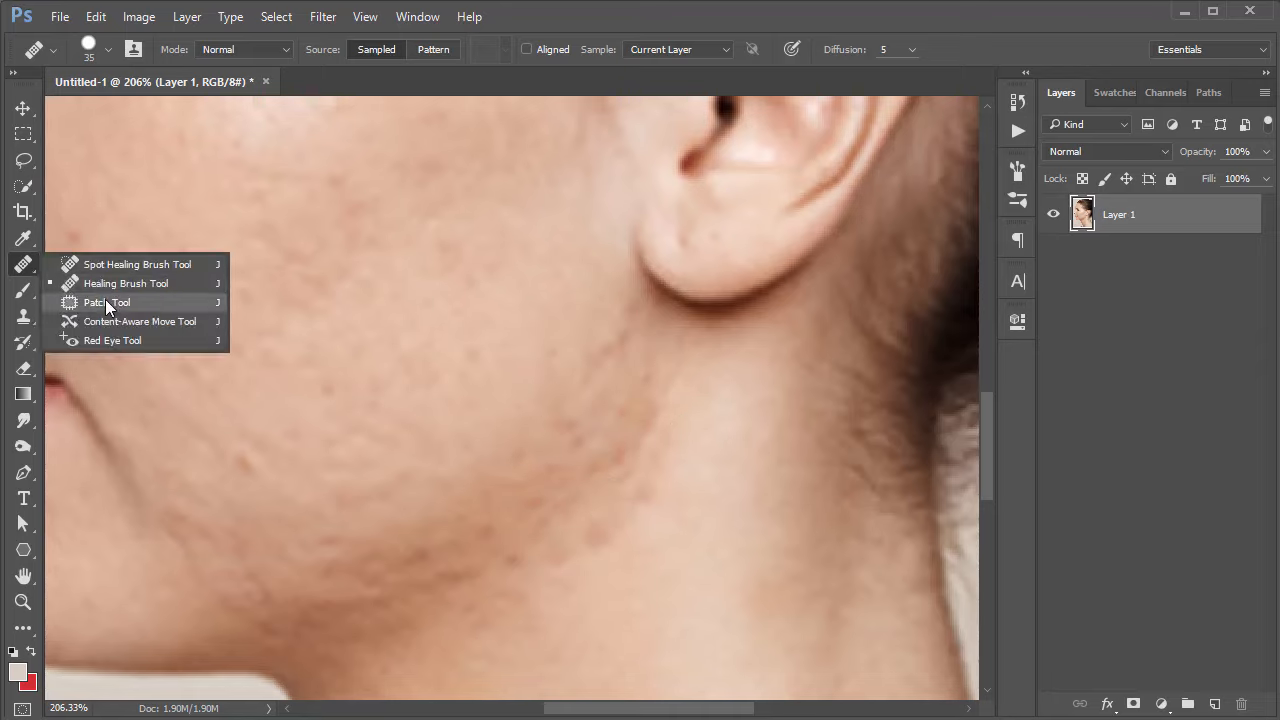
{"action": "left_click", "coordinate": [105, 302]}
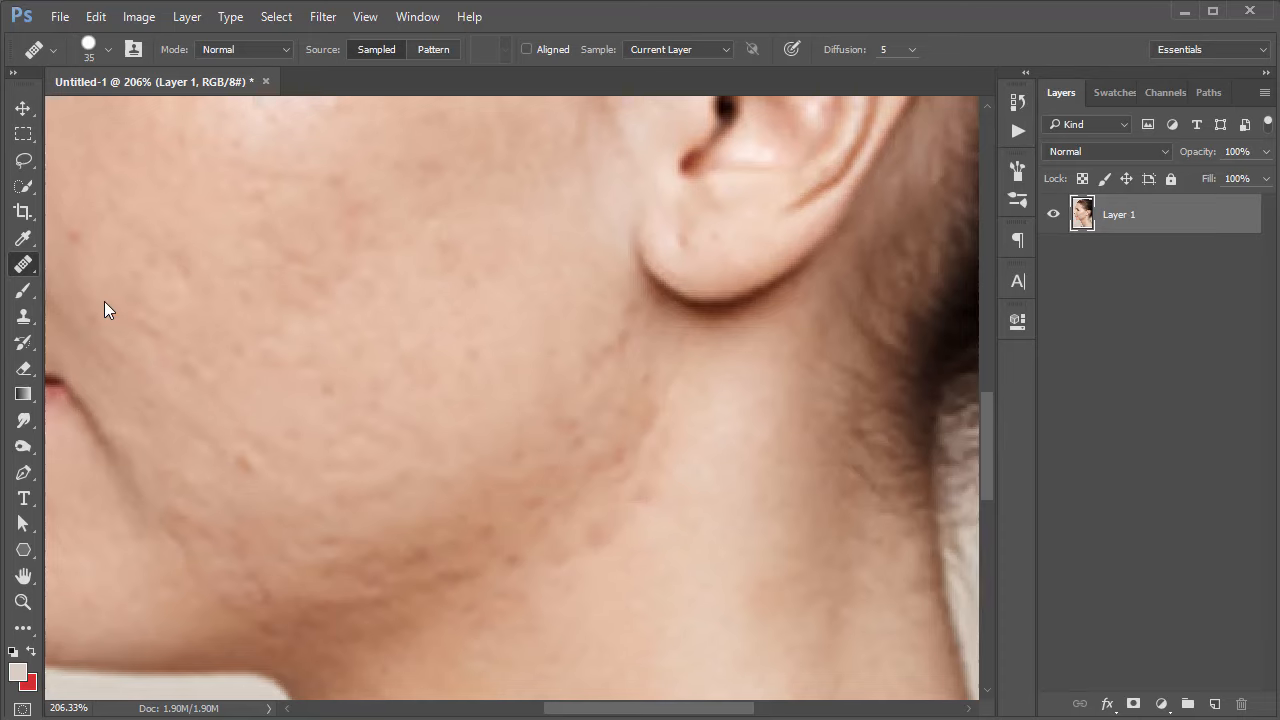
{"action": "left_click", "coordinate": [24, 161]}
{"action": "mouse_move", "coordinate": [438, 271]}
{"action": "left_mouse_down"}
{"action": "mouse_move", "coordinate": [439, 415]}
{"action": "mouse_move", "coordinate": [540, 285]}
{"action": "left_mouse_up"}
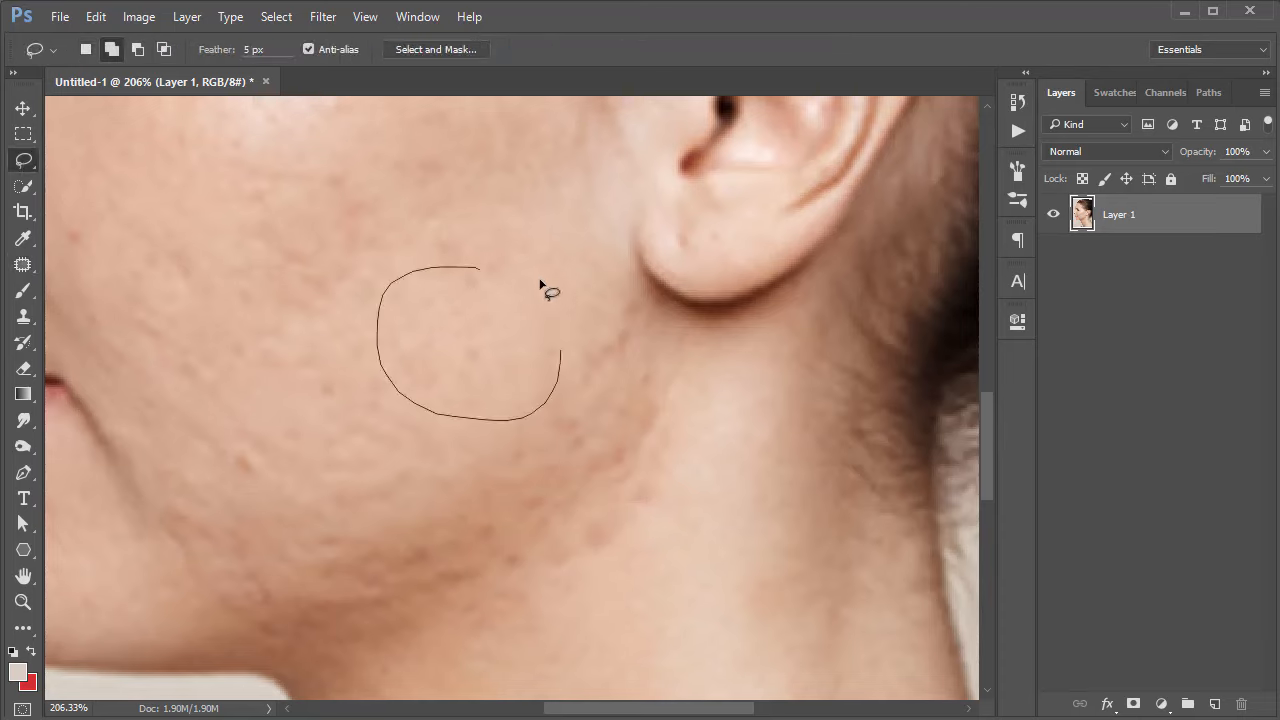
{"action": "left_click_drag", "start_coordinate": [407, 405], "coordinate": [409, 407]}
{"action": "left_click", "coordinate": [193, 437]}
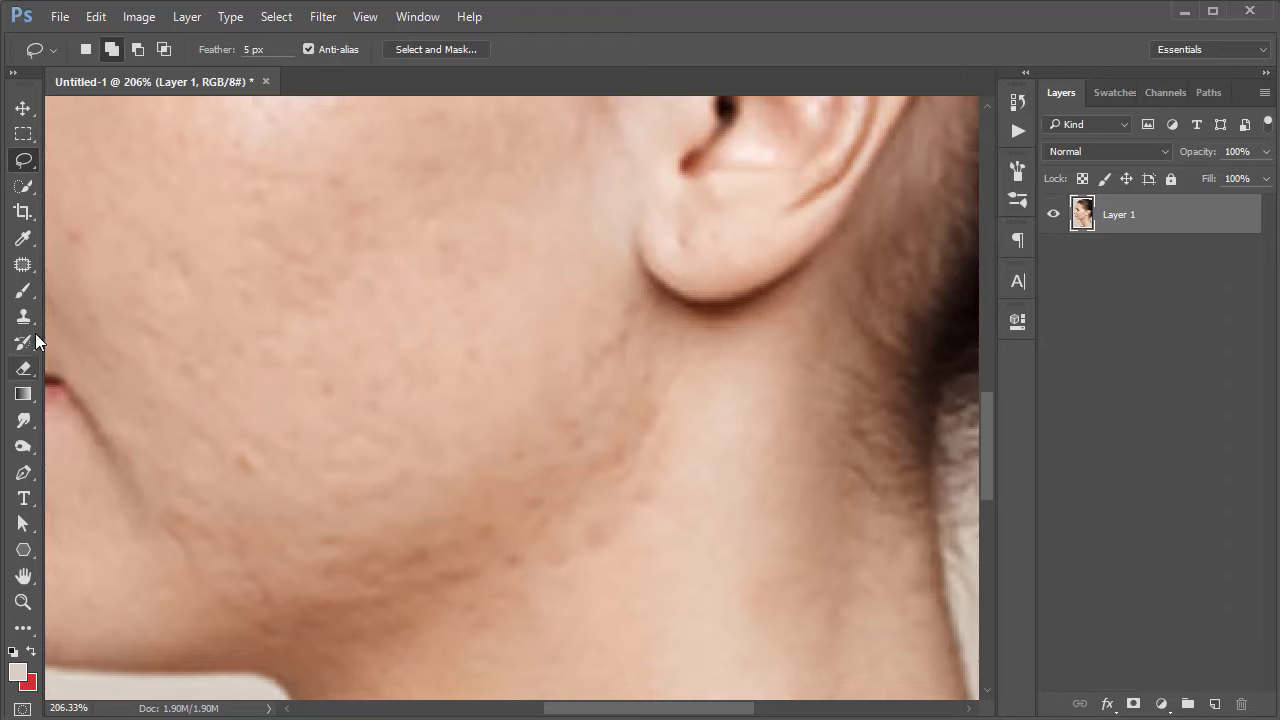
Step: Outline the spot just under the jawline with the Patch Tool and try replacing it with nearby skin
{"action": "left_click", "coordinate": [23, 264]}
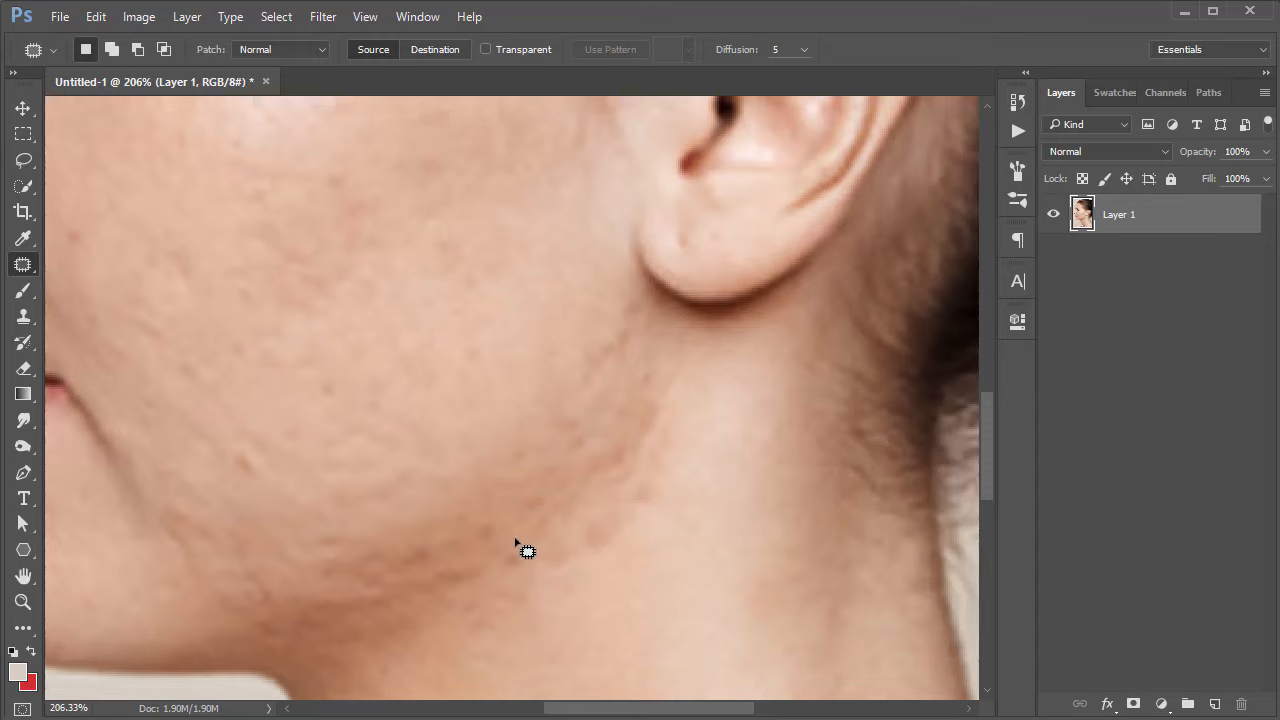
{"action": "left_click_drag", "start_coordinate": [543, 564], "coordinate": [518, 533]}
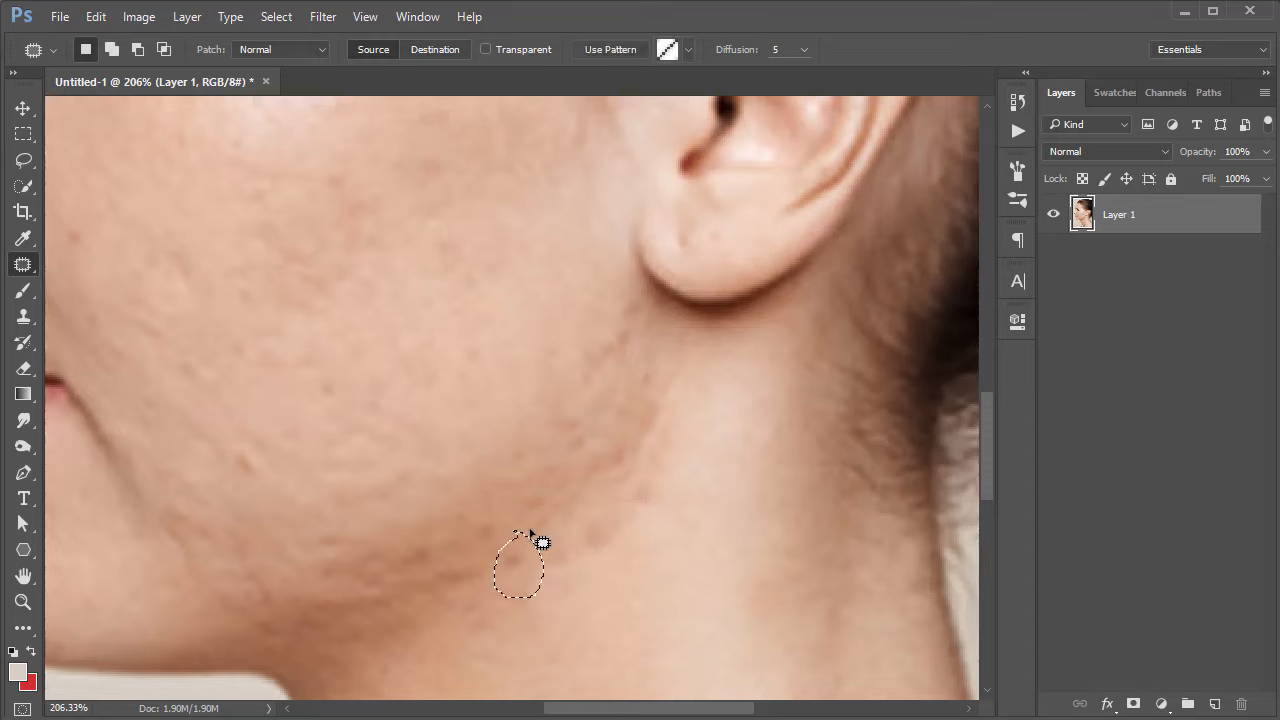
{"action": "left_click_drag", "start_coordinate": [600, 476], "coordinate": [748, 455]}
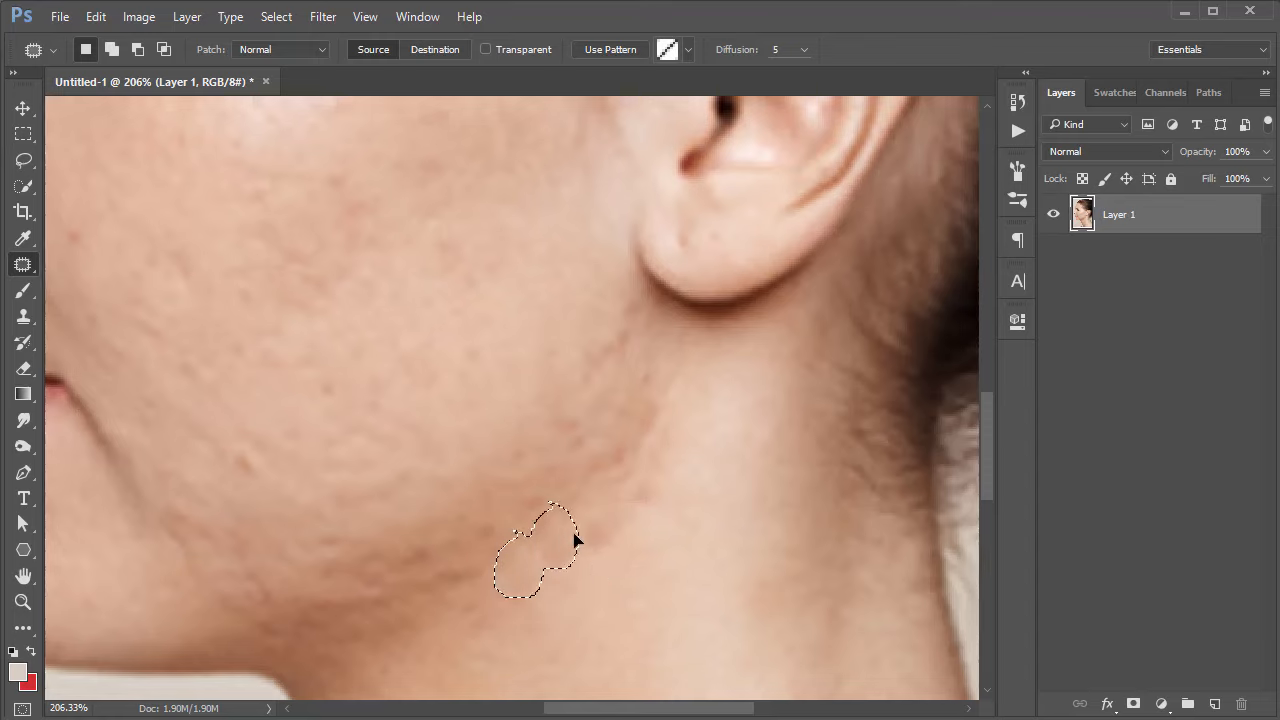
{"action": "mouse_move", "coordinate": [575, 540]}
{"action": "left_mouse_down"}
{"action": "mouse_move", "coordinate": [646, 526]}
{"action": "mouse_move", "coordinate": [689, 571]}
{"action": "mouse_move", "coordinate": [565, 540]}
{"action": "left_mouse_up"}
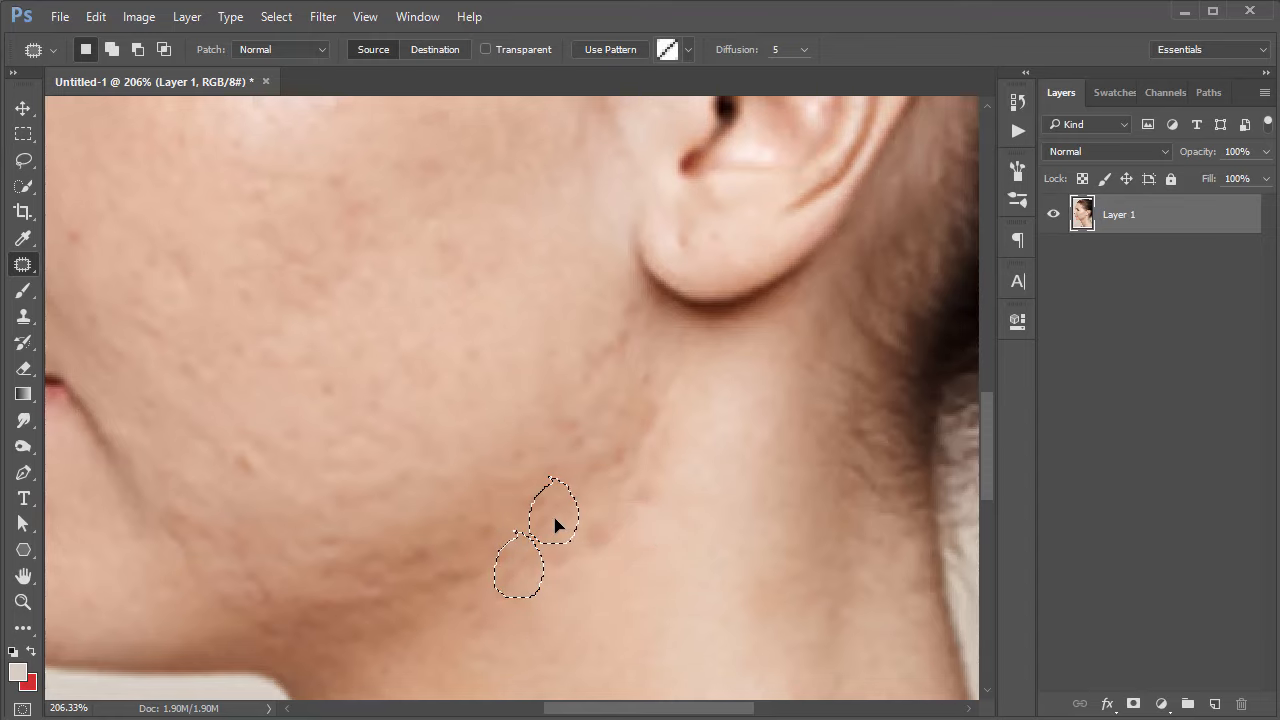
{"action": "left_click", "coordinate": [475, 606]}
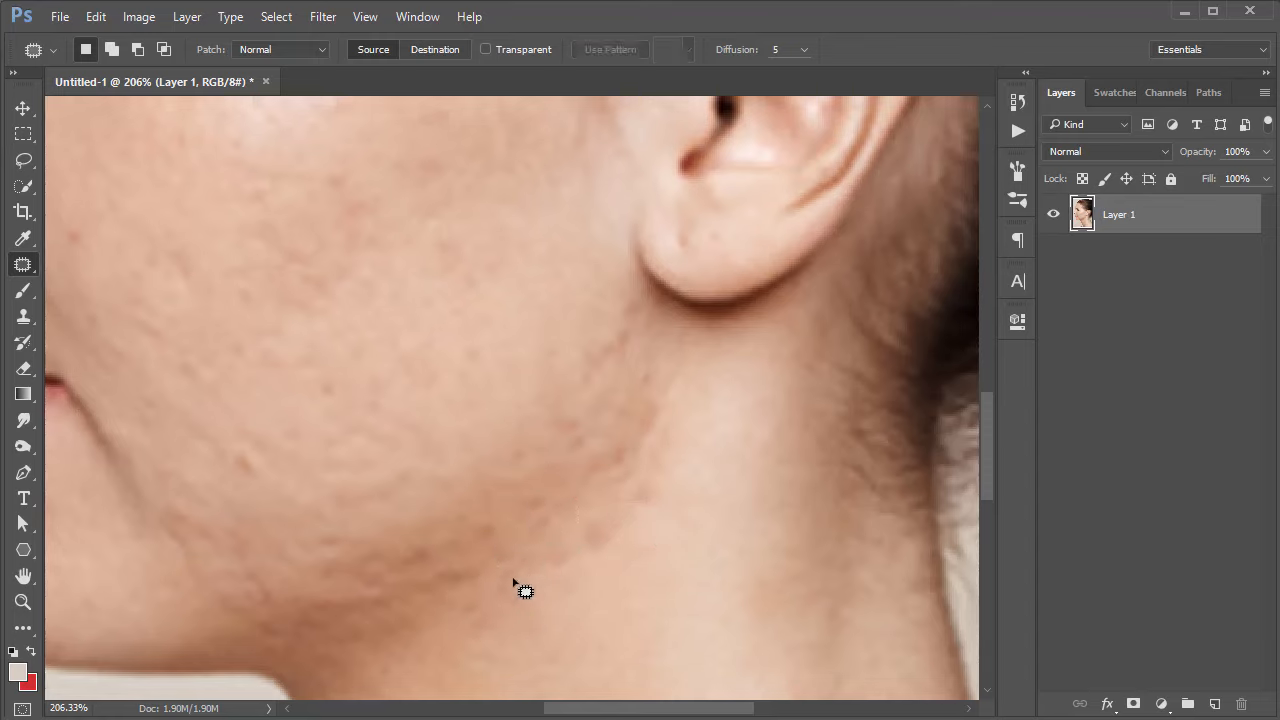
{"action": "left_click_drag", "start_coordinate": [515, 532], "coordinate": [512, 534]}
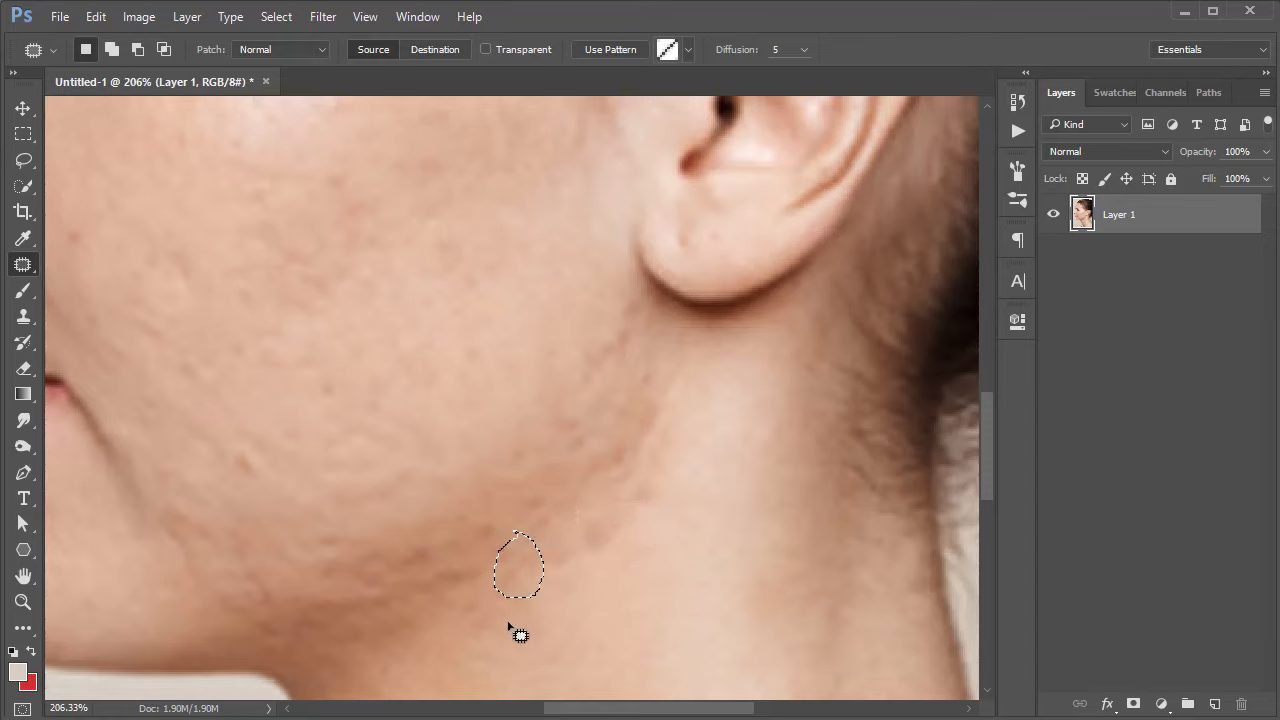
{"action": "left_click", "coordinate": [510, 625]}
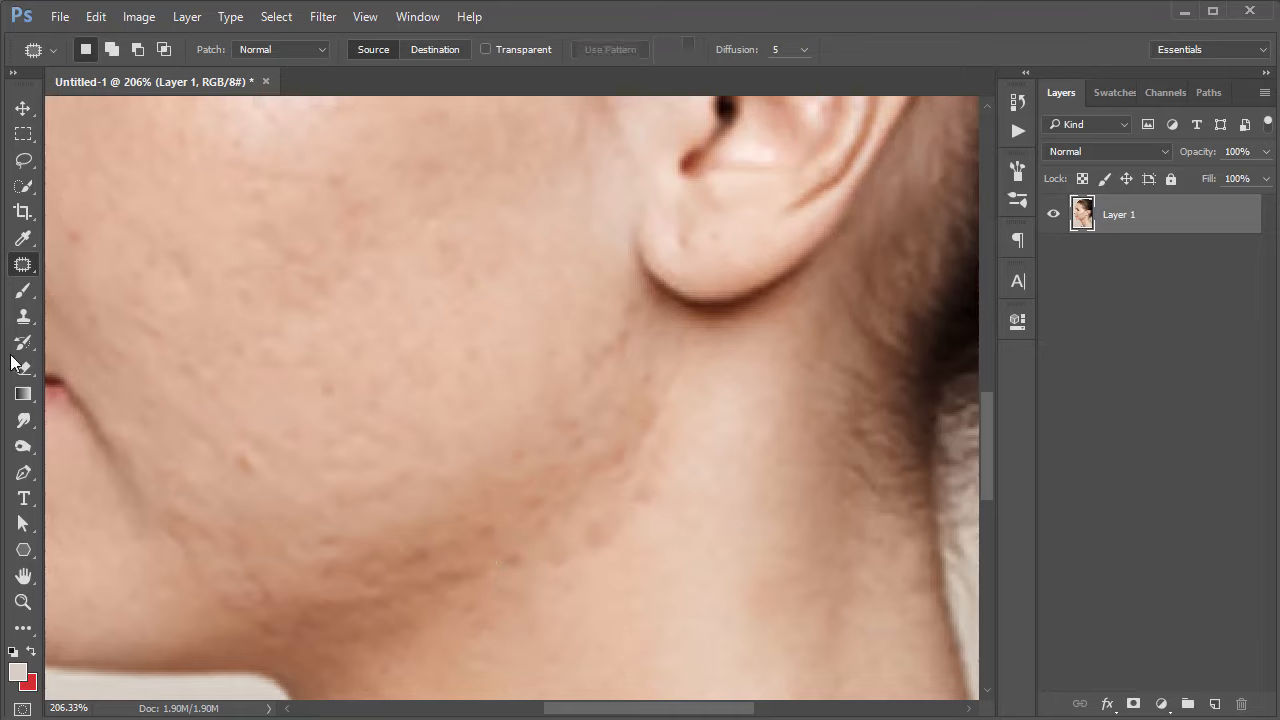
Step: Switch to the Healing Brush, sample cheek skin and try covering the spots under the jawline
{"action": "right_click", "coordinate": [24, 268]}
{"action": "left_click", "coordinate": [125, 288]}
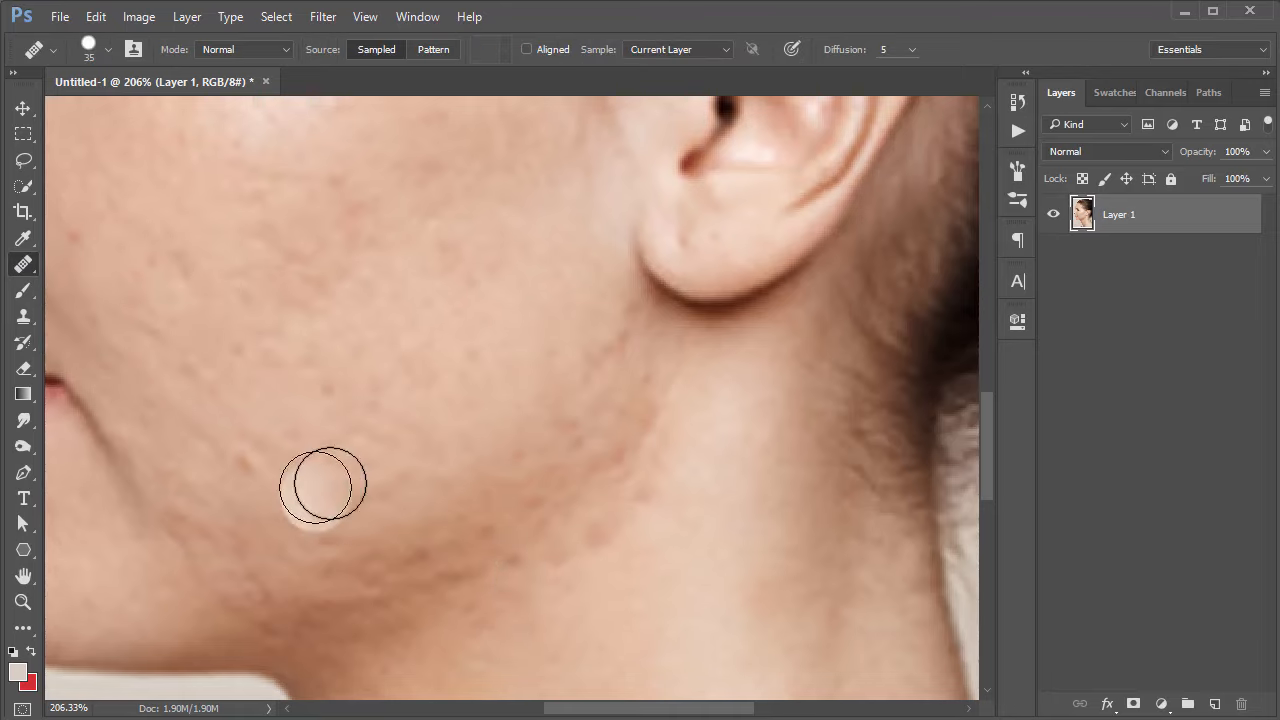
{"action": "left_click", "coordinate": [475, 326], "text": "alt"}
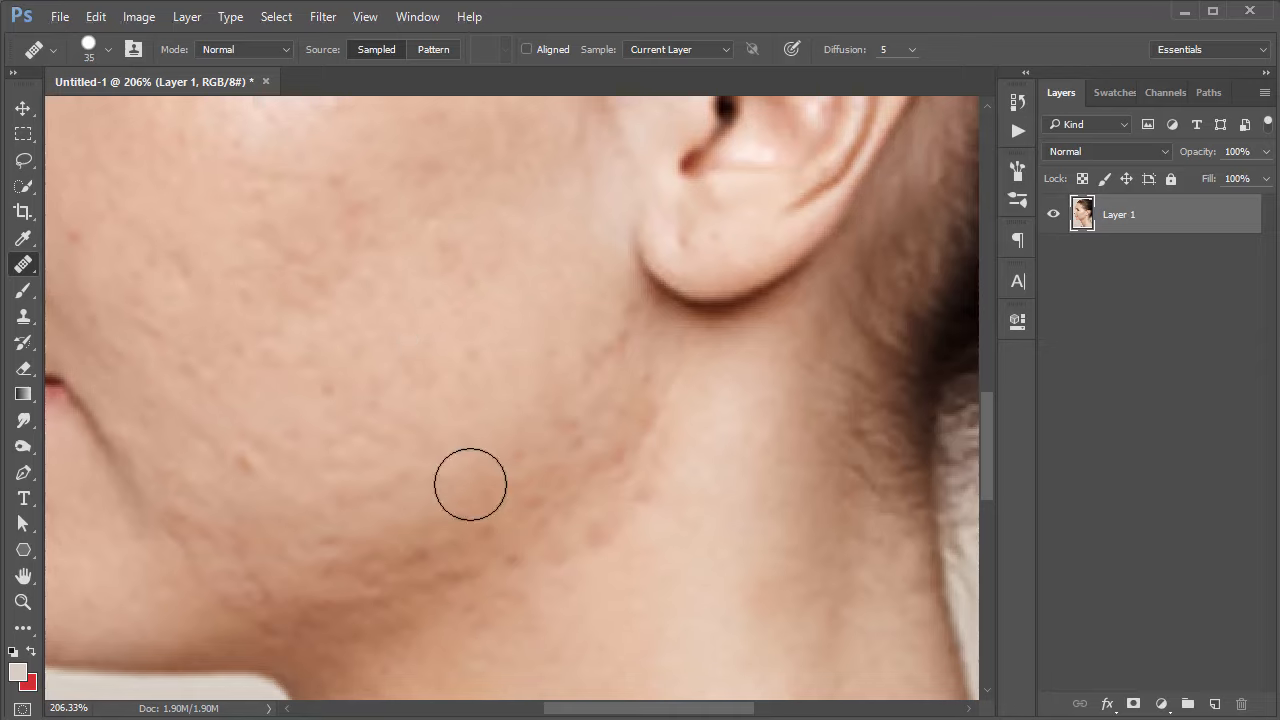
{"action": "left_click", "coordinate": [545, 535]}
{"action": "left_click", "coordinate": [582, 516]}
{"action": "left_click", "coordinate": [486, 607]}
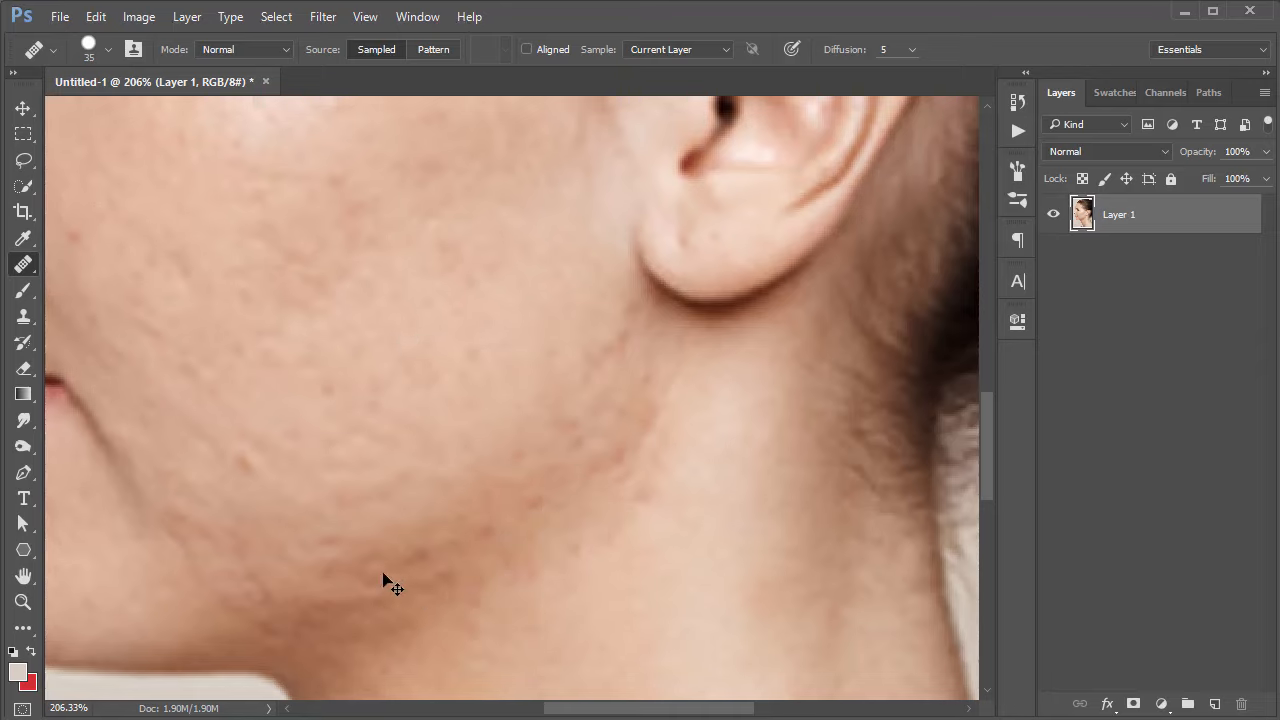
Step: Use the Patch Tool to replace the first spots along the underside of the jawline with clean neck skin
{"action": "right_click", "coordinate": [24, 268]}
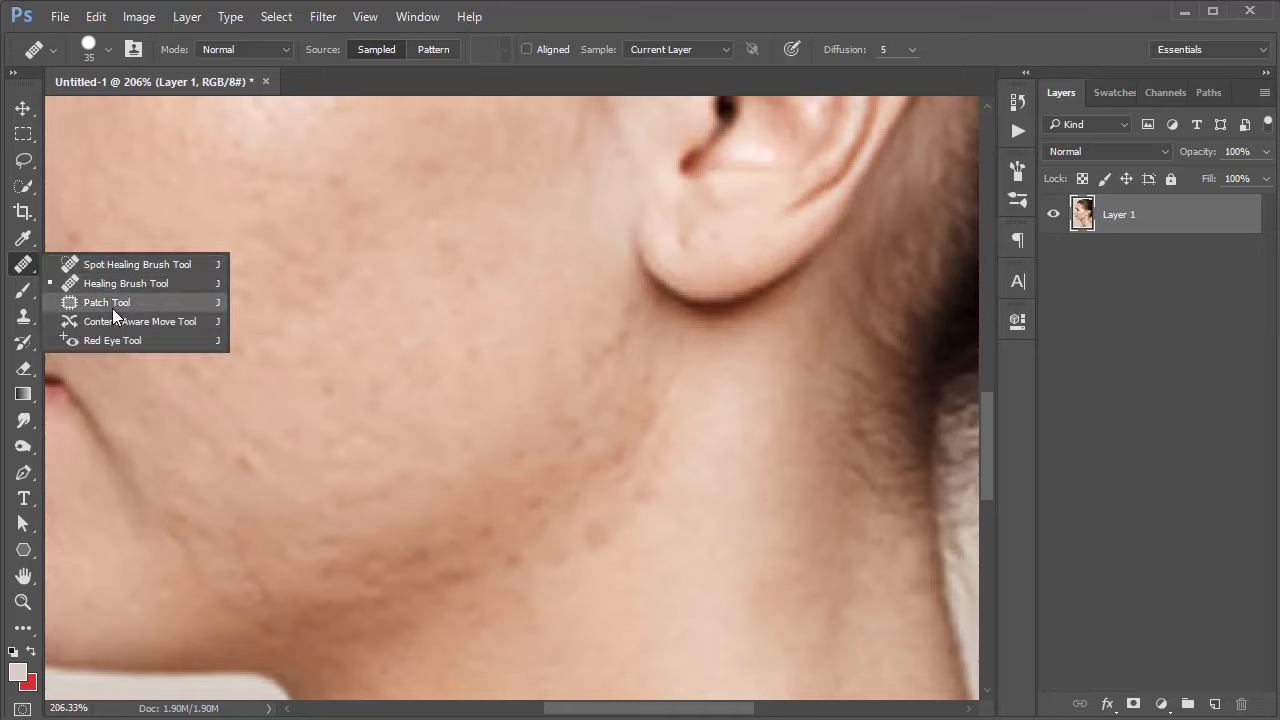
{"action": "left_click", "coordinate": [110, 303]}
{"action": "mouse_move", "coordinate": [537, 570]}
{"action": "left_mouse_down"}
{"action": "mouse_move", "coordinate": [516, 547]}
{"action": "mouse_move", "coordinate": [586, 560]}
{"action": "mouse_move", "coordinate": [563, 503]}
{"action": "mouse_move", "coordinate": [555, 510]}
{"action": "mouse_move", "coordinate": [629, 506]}
{"action": "mouse_move", "coordinate": [620, 497]}
{"action": "left_mouse_up"}
{"action": "left_click", "coordinate": [465, 521]}
{"action": "left_click", "coordinate": [553, 513]}
{"action": "left_click_drag", "start_coordinate": [643, 493], "coordinate": [708, 457]}
{"action": "left_click", "coordinate": [708, 457]}
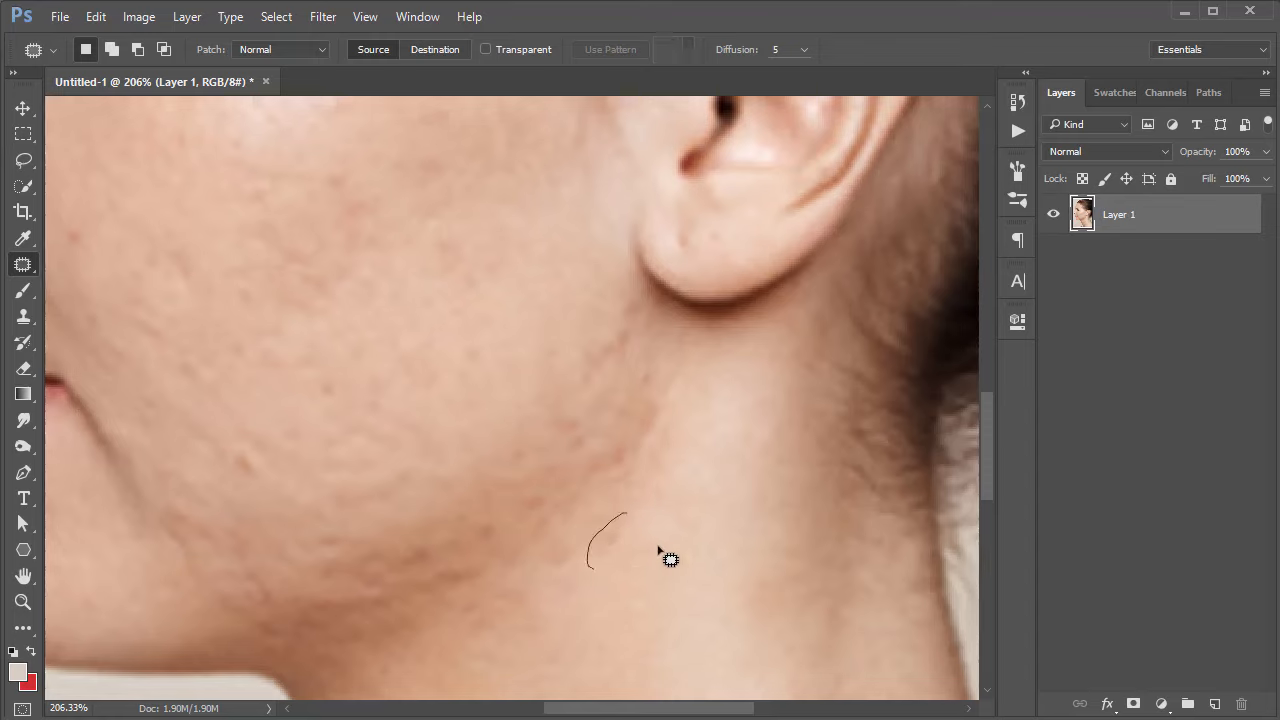
Step: Patch the remaining spots on the upper neck below the jawline with adjacent clear skin
{"action": "left_click_drag", "start_coordinate": [658, 550], "coordinate": [626, 514]}
{"action": "left_click_drag", "start_coordinate": [606, 532], "coordinate": [701, 501]}
{"action": "left_click", "coordinate": [701, 501]}
{"action": "left_click_drag", "start_coordinate": [555, 576], "coordinate": [582, 536]}
{"action": "mouse_move", "coordinate": [572, 556]}
{"action": "left_mouse_down"}
{"action": "mouse_move", "coordinate": [606, 588]}
{"action": "mouse_move", "coordinate": [648, 582]}
{"action": "left_mouse_up"}
{"action": "left_click", "coordinate": [532, 587]}
Step: Switch to the Healing Brush, sample clean neck skin and paint over the jawline blemishes below the ear
{"action": "right_click", "coordinate": [31, 263]}
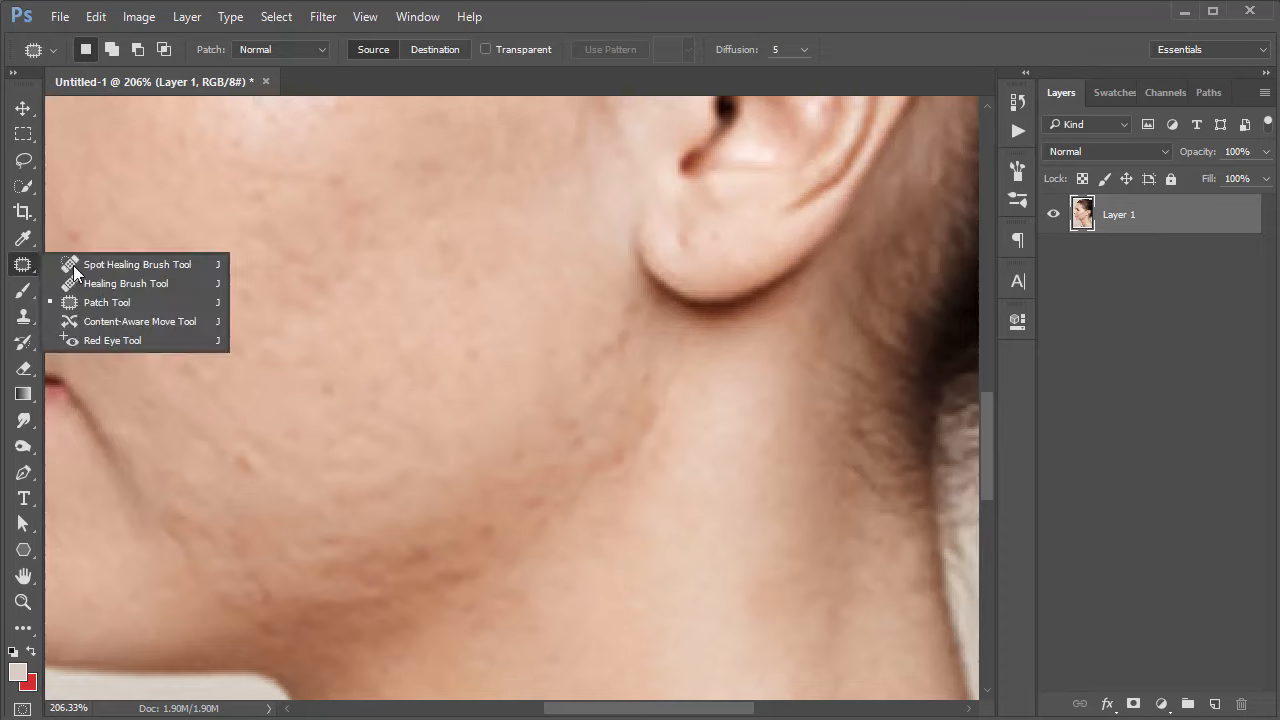
{"action": "left_click", "coordinate": [127, 283]}
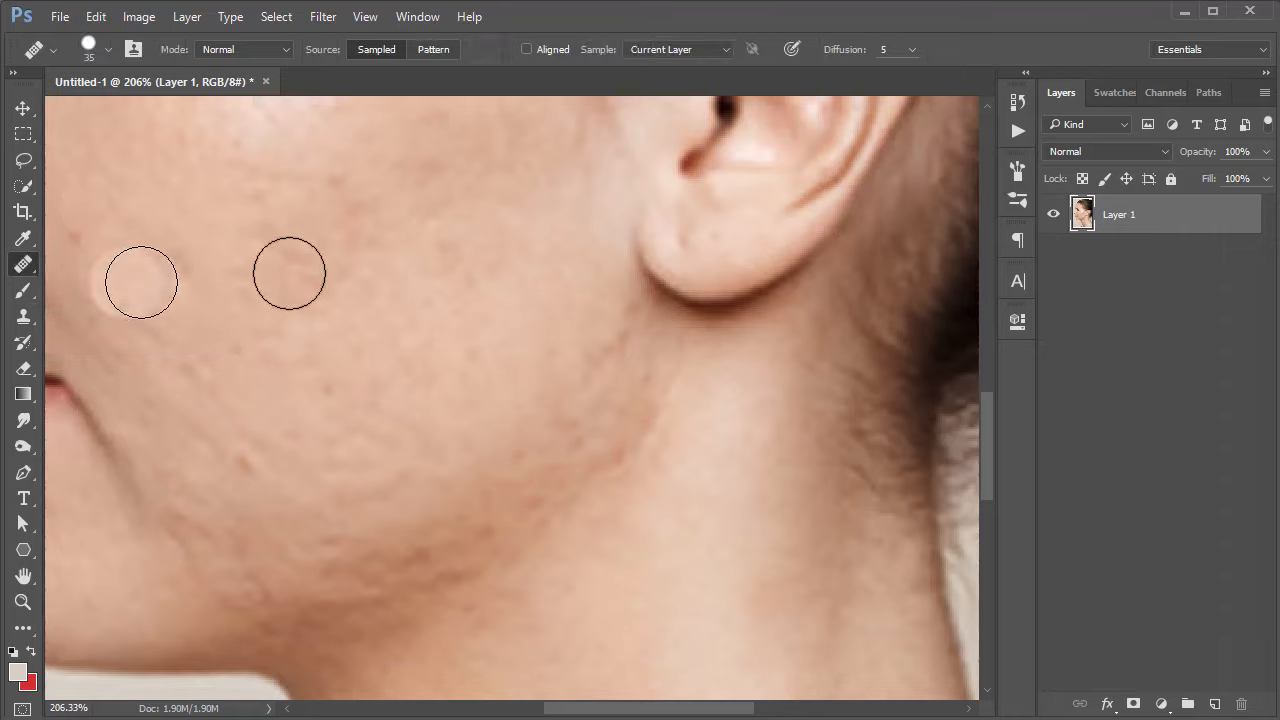
{"action": "left_click", "coordinate": [787, 387], "text": "alt"}
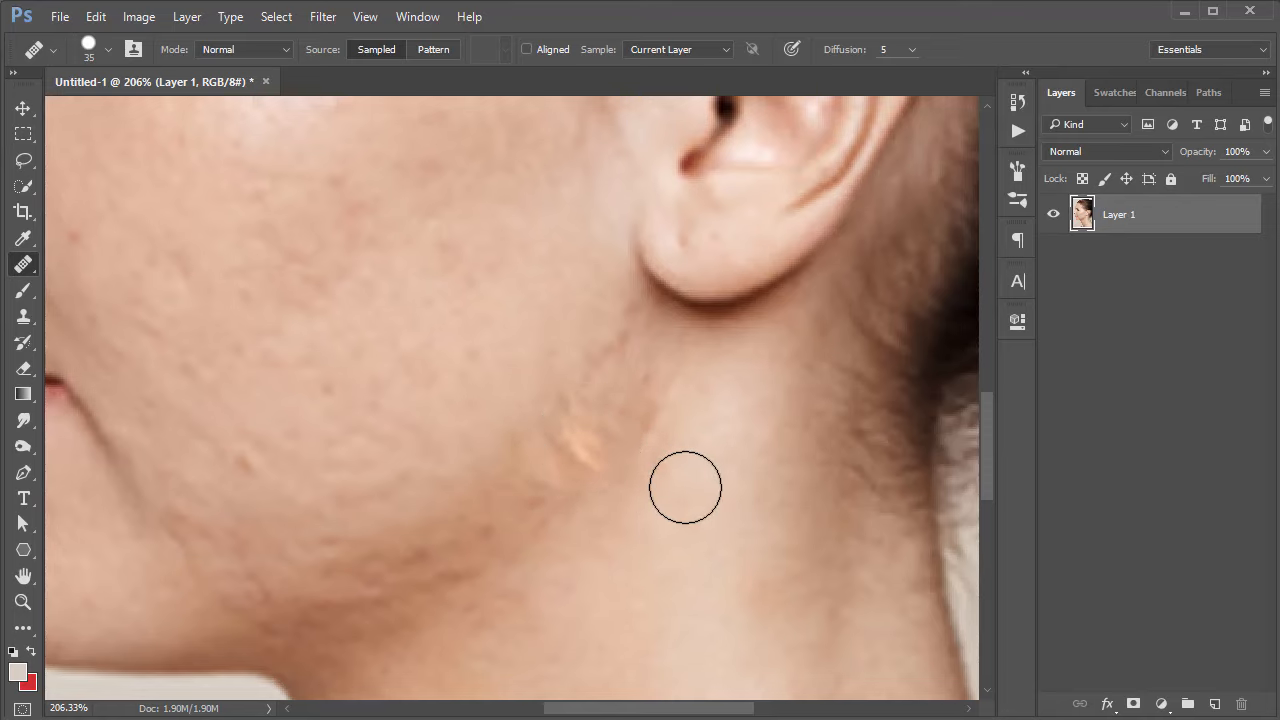
{"action": "left_click", "coordinate": [713, 455], "text": "alt"}
{"action": "mouse_move", "coordinate": [581, 440]}
{"action": "left_mouse_down"}
{"action": "mouse_move", "coordinate": [559, 471]}
{"action": "mouse_move", "coordinate": [545, 459]}
{"action": "mouse_move", "coordinate": [508, 506]}
{"action": "left_mouse_up"}
Step: Resample clear neck skin and heal the crease running from below the earlobe down to the jawline
{"action": "left_click", "coordinate": [647, 503], "text": "alt"}
{"action": "left_click", "coordinate": [721, 457], "text": "alt"}
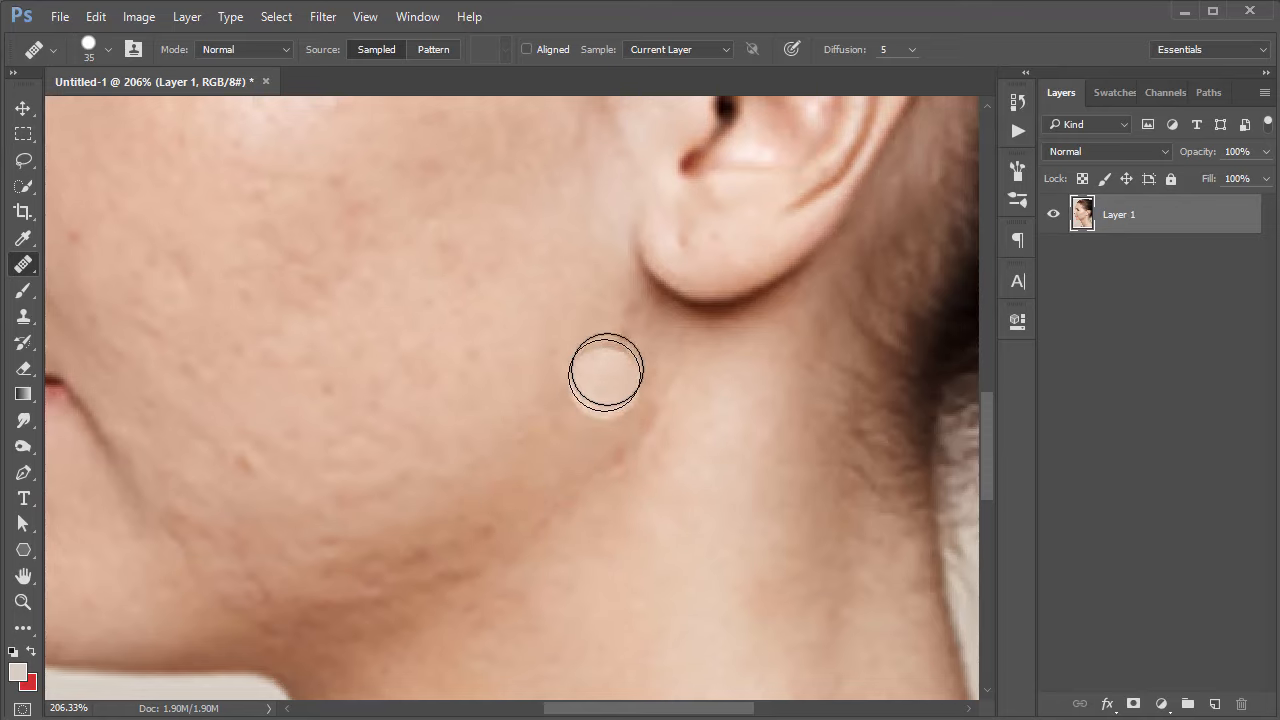
{"action": "mouse_move", "coordinate": [609, 371]}
{"action": "left_mouse_down"}
{"action": "mouse_move", "coordinate": [574, 411]}
{"action": "mouse_move", "coordinate": [545, 495]}
{"action": "mouse_move", "coordinate": [563, 500]}
{"action": "mouse_move", "coordinate": [549, 486]}
{"action": "left_mouse_up"}
Step: Resample clear skin near the jaw angle and heal the remaining jawline marks below the cheek
{"action": "left_click", "coordinate": [574, 414], "text": "alt"}
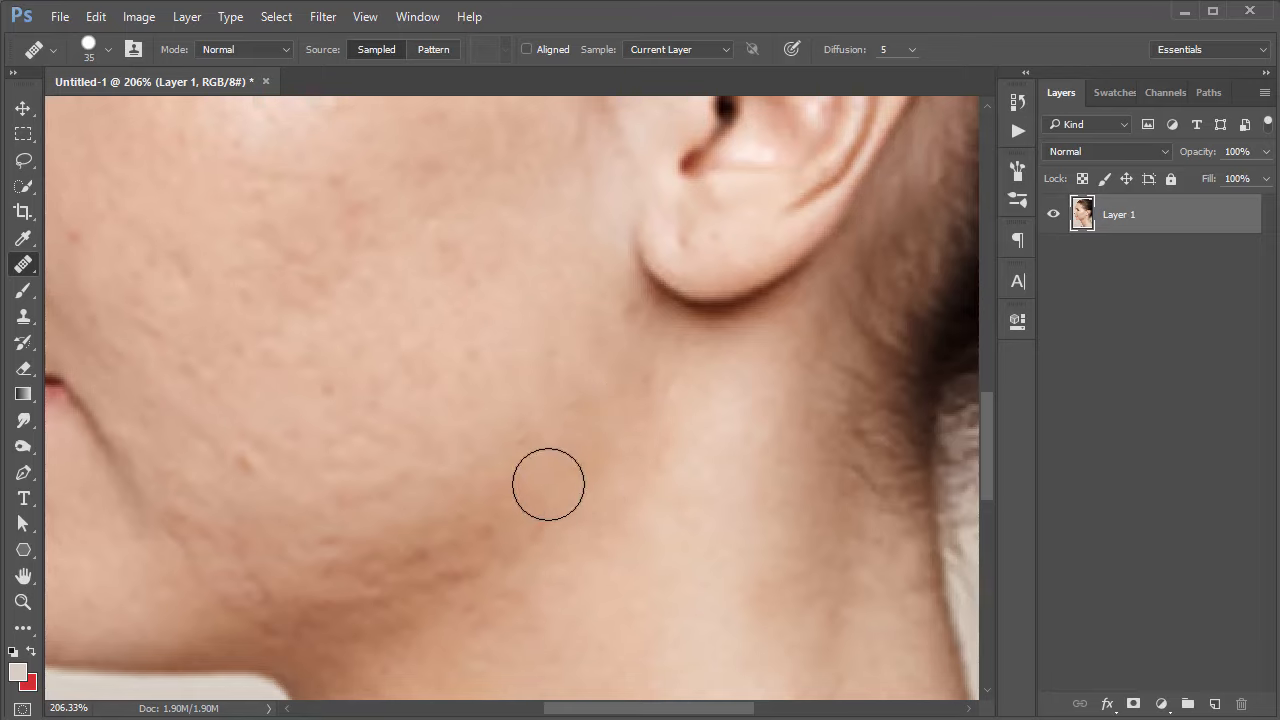
{"action": "left_click", "coordinate": [486, 491]}
{"action": "left_click", "coordinate": [336, 360]}
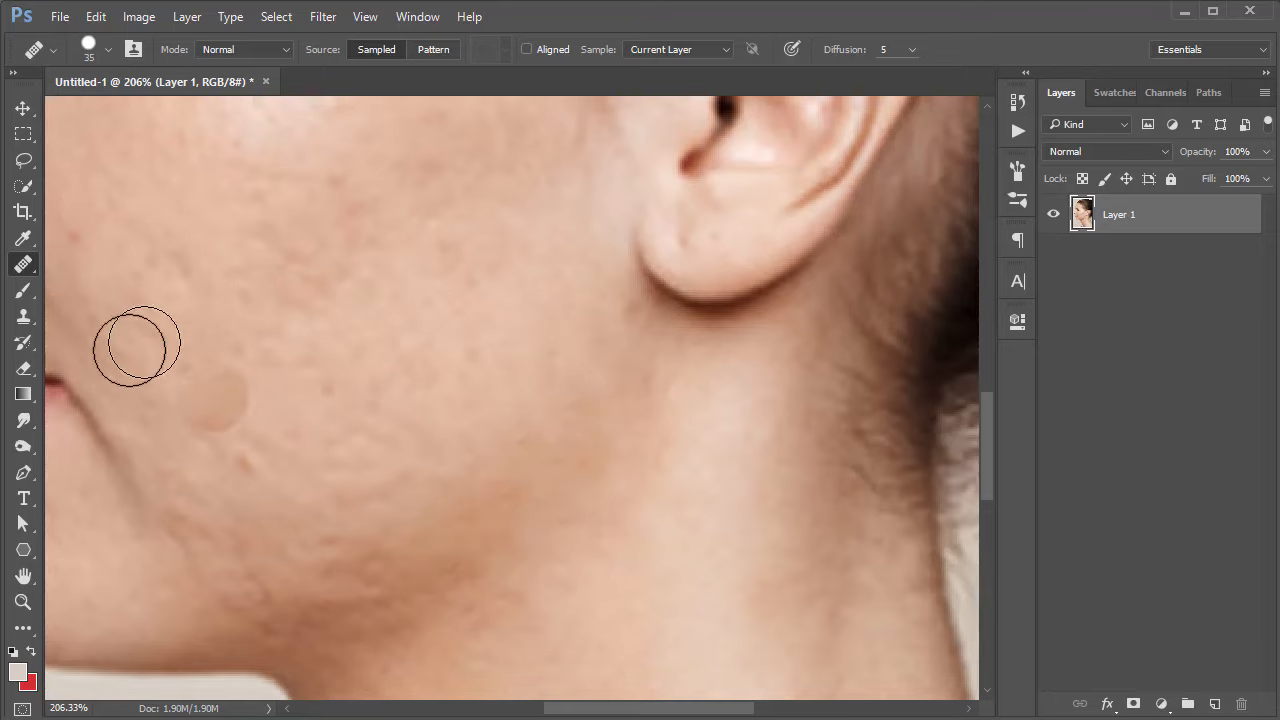
Step: Use the Patch Tool to replace the spots on the lower cheek behind the mouth with adjacent clear skin
{"action": "right_click", "coordinate": [23, 270]}
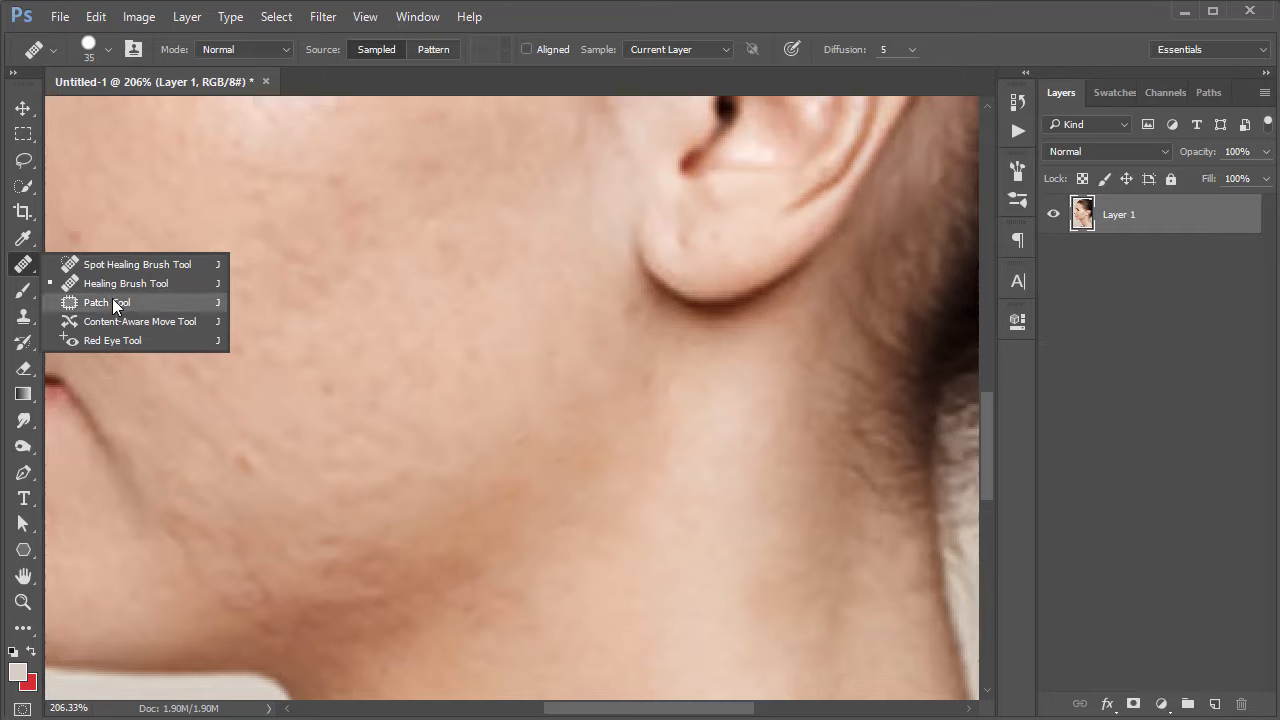
{"action": "left_click", "coordinate": [112, 298]}
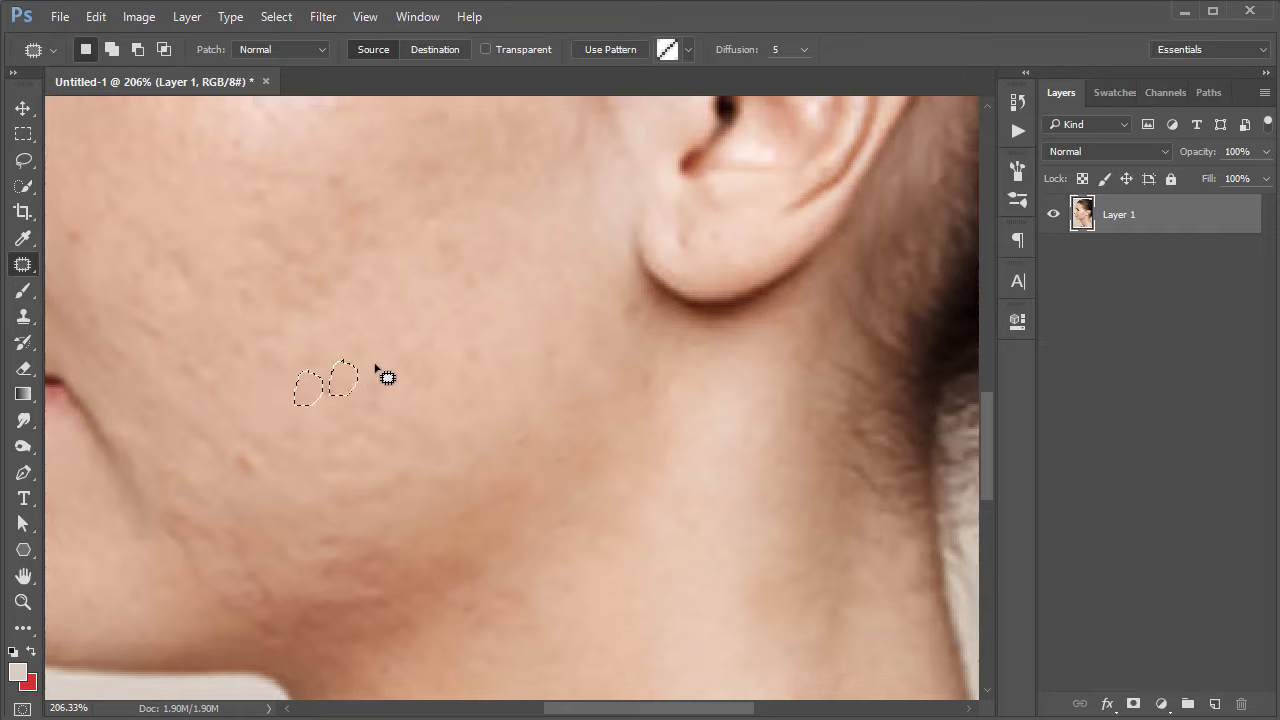
{"action": "key", "text": "ctrl+d"}
{"action": "left_click_drag", "start_coordinate": [240, 460], "coordinate": [242, 463]}
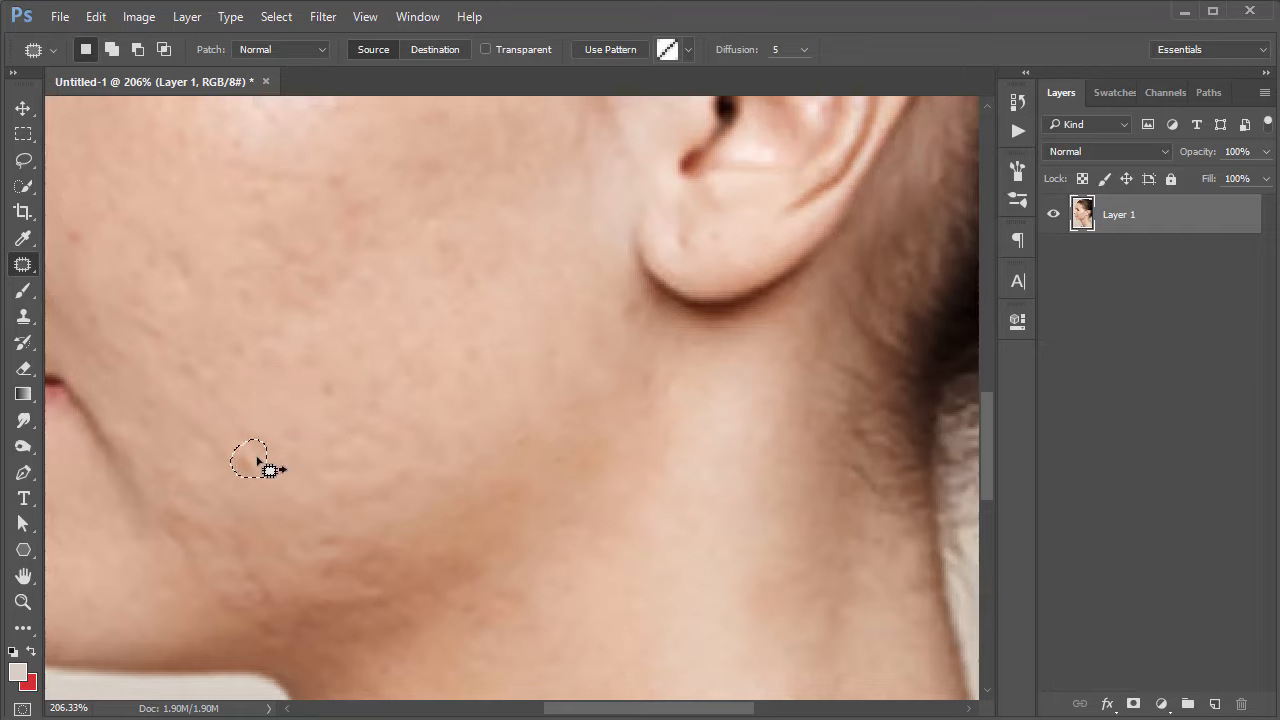
{"action": "key", "text": "ctrl+d"}
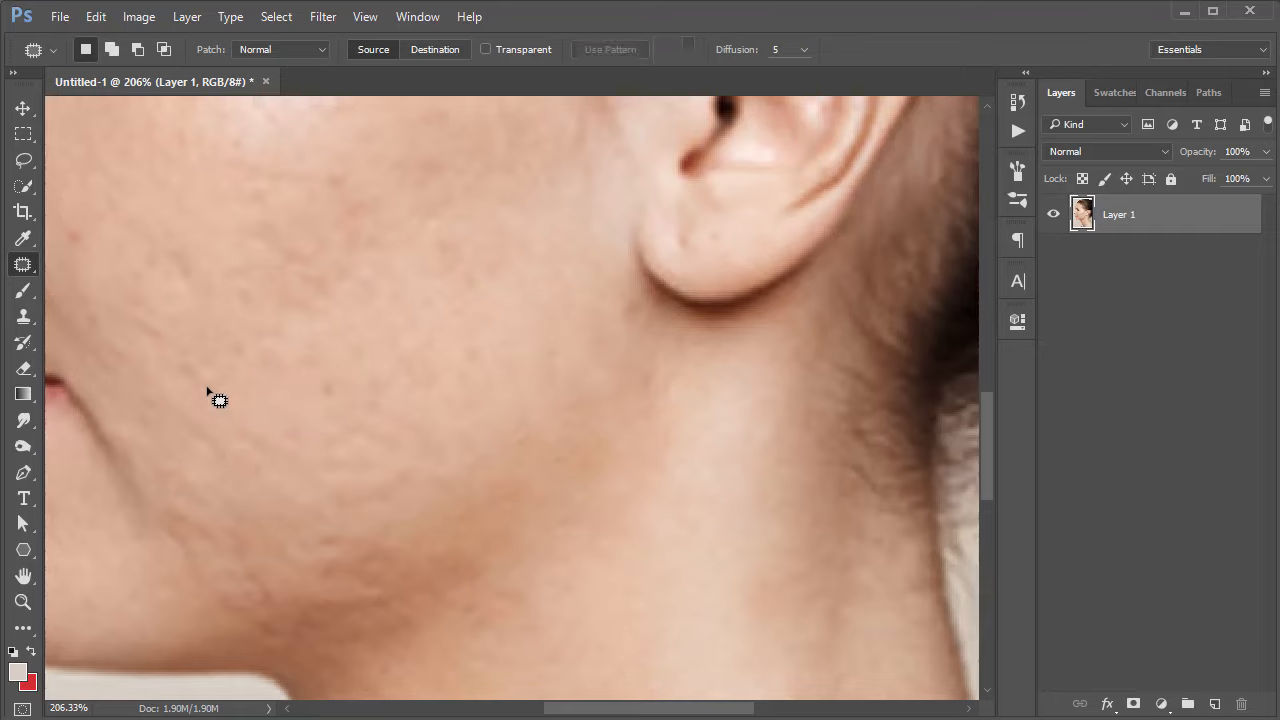
Step: Switch to the Healing Brush, sample clear cheek skin and heal the small spots on the lower cheek
{"action": "right_click", "coordinate": [24, 266]}
{"action": "left_click", "coordinate": [100, 281]}
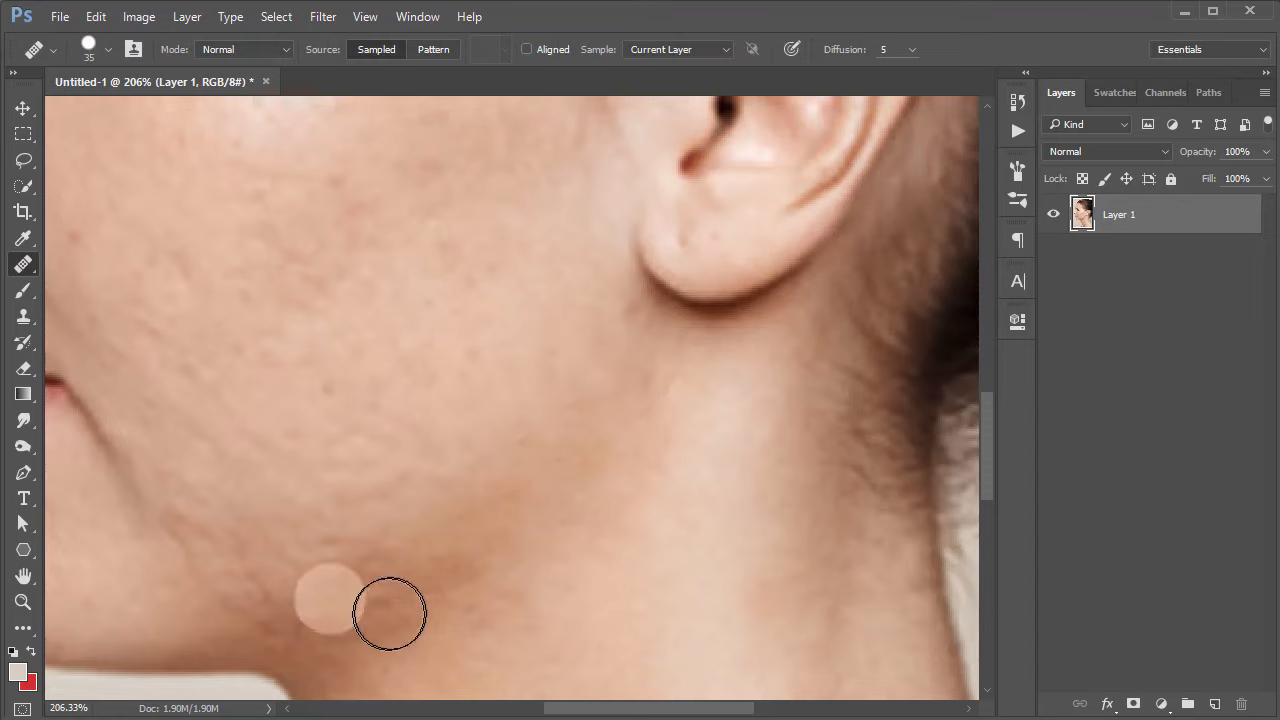
{"action": "left_click", "coordinate": [346, 414], "text": "alt"}
{"action": "left_click", "coordinate": [400, 394], "text": "alt"}
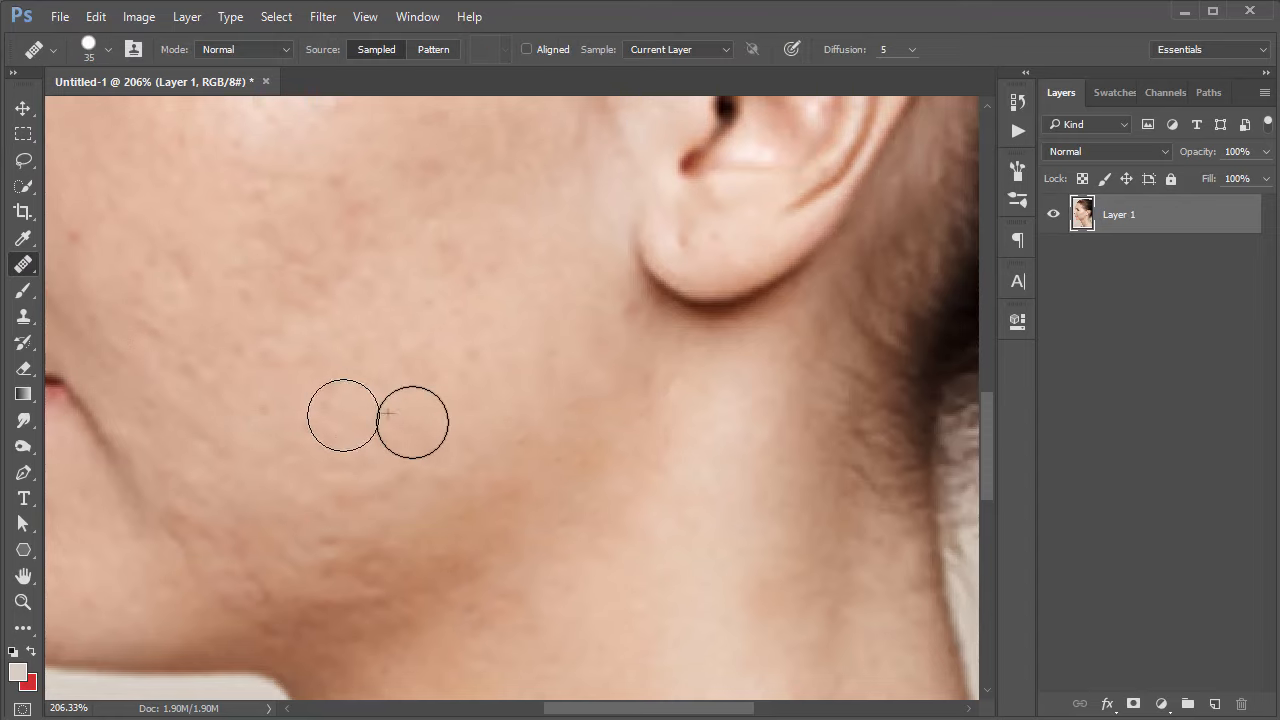
{"action": "left_click_drag", "start_coordinate": [412, 422], "coordinate": [428, 416]}
{"action": "left_click", "coordinate": [447, 385], "text": "alt"}
{"action": "left_click", "coordinate": [477, 331], "text": "alt"}
{"action": "mouse_move", "coordinate": [375, 383]}
{"action": "left_mouse_down"}
{"action": "mouse_move", "coordinate": [466, 356]}
{"action": "mouse_move", "coordinate": [441, 425]}
{"action": "left_mouse_up"}
Step: Resample smooth skin in front of the earlobe and heal the spots on the rear part of the cheek
{"action": "left_click", "coordinate": [498, 337], "text": "alt"}
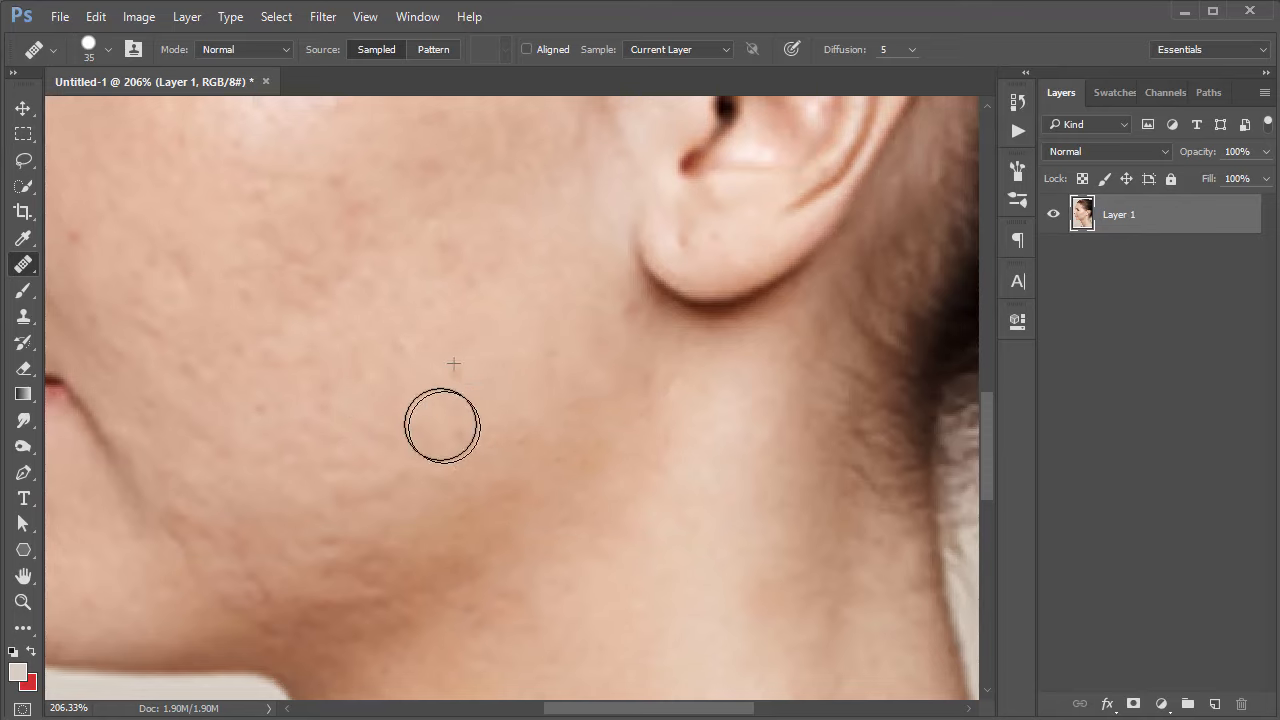
{"action": "left_click", "coordinate": [503, 319], "text": "alt"}
{"action": "mouse_move", "coordinate": [538, 318]}
{"action": "left_mouse_down"}
{"action": "mouse_move", "coordinate": [491, 373]}
{"action": "mouse_move", "coordinate": [440, 386]}
{"action": "mouse_move", "coordinate": [530, 420]}
{"action": "left_mouse_up"}
{"action": "left_click", "coordinate": [489, 353], "text": "alt"}
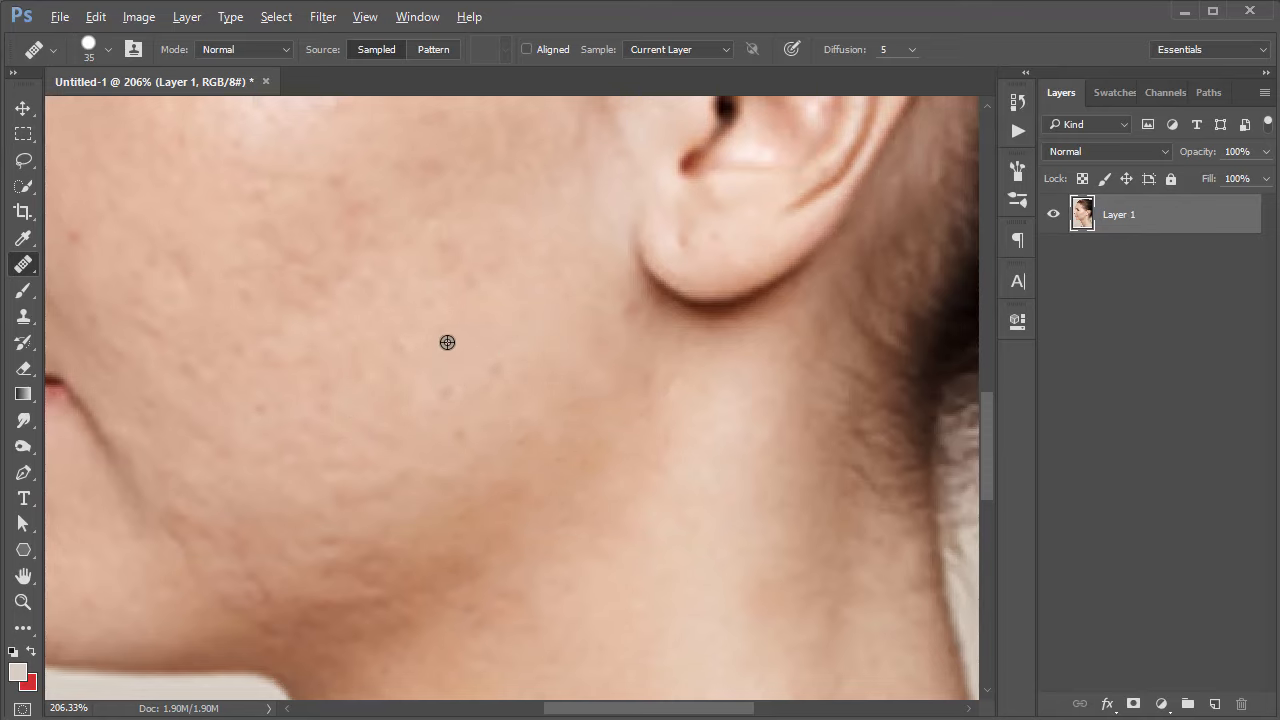
{"action": "left_click", "coordinate": [440, 403], "text": "alt"}
{"action": "left_click", "coordinate": [437, 374]}
Step: Heal the uneven skin along the jawline from below the earlobe toward the chin, resampling clear skin nearby
{"action": "mouse_move", "coordinate": [643, 351]}
{"action": "left_mouse_down"}
{"action": "mouse_move", "coordinate": [620, 406]}
{"action": "mouse_move", "coordinate": [600, 454]}
{"action": "left_mouse_up"}
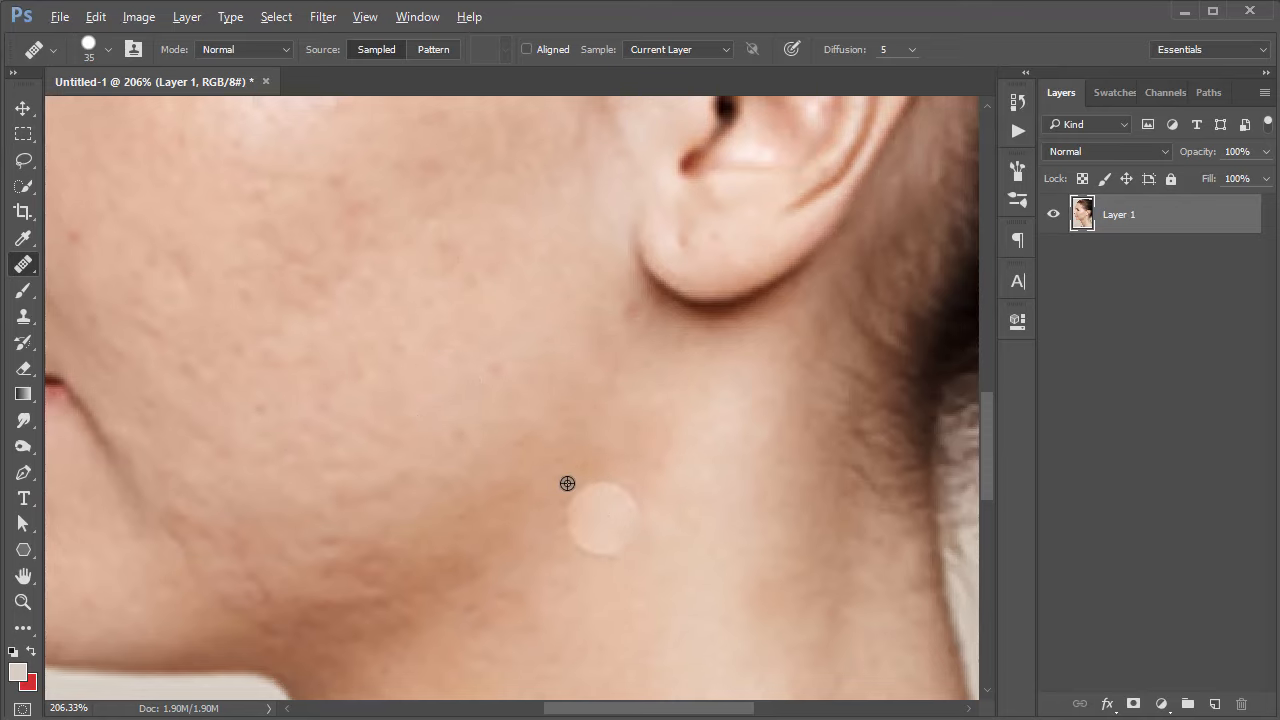
{"action": "left_click", "coordinate": [566, 483], "text": "alt"}
{"action": "mouse_move", "coordinate": [447, 470]}
{"action": "left_mouse_down"}
{"action": "mouse_move", "coordinate": [383, 494]}
{"action": "mouse_move", "coordinate": [380, 510]}
{"action": "left_mouse_up"}
{"action": "mouse_move", "coordinate": [372, 460]}
{"action": "left_mouse_down"}
{"action": "mouse_move", "coordinate": [329, 545]}
{"action": "mouse_move", "coordinate": [334, 588]}
{"action": "left_mouse_up"}
{"action": "left_click", "coordinate": [471, 397], "text": "alt"}
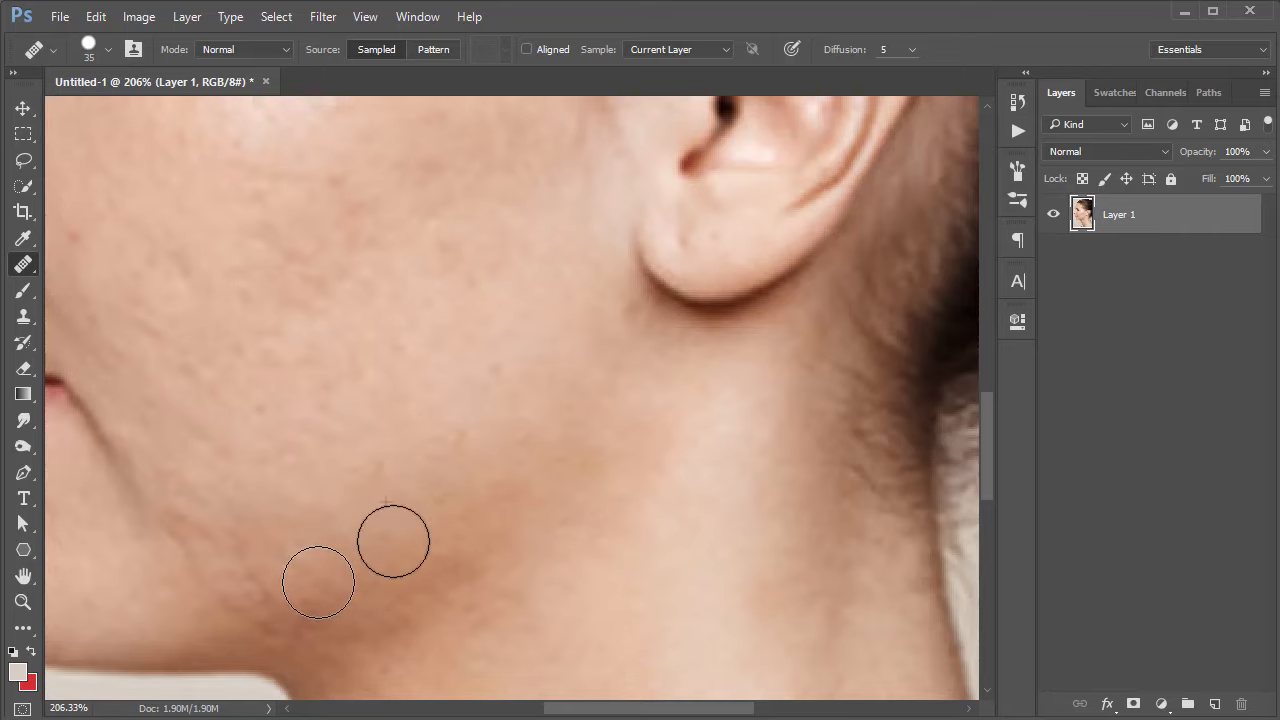
{"action": "left_click_drag", "start_coordinate": [439, 540], "coordinate": [376, 572]}
{"action": "left_click", "coordinate": [396, 443], "text": "alt"}
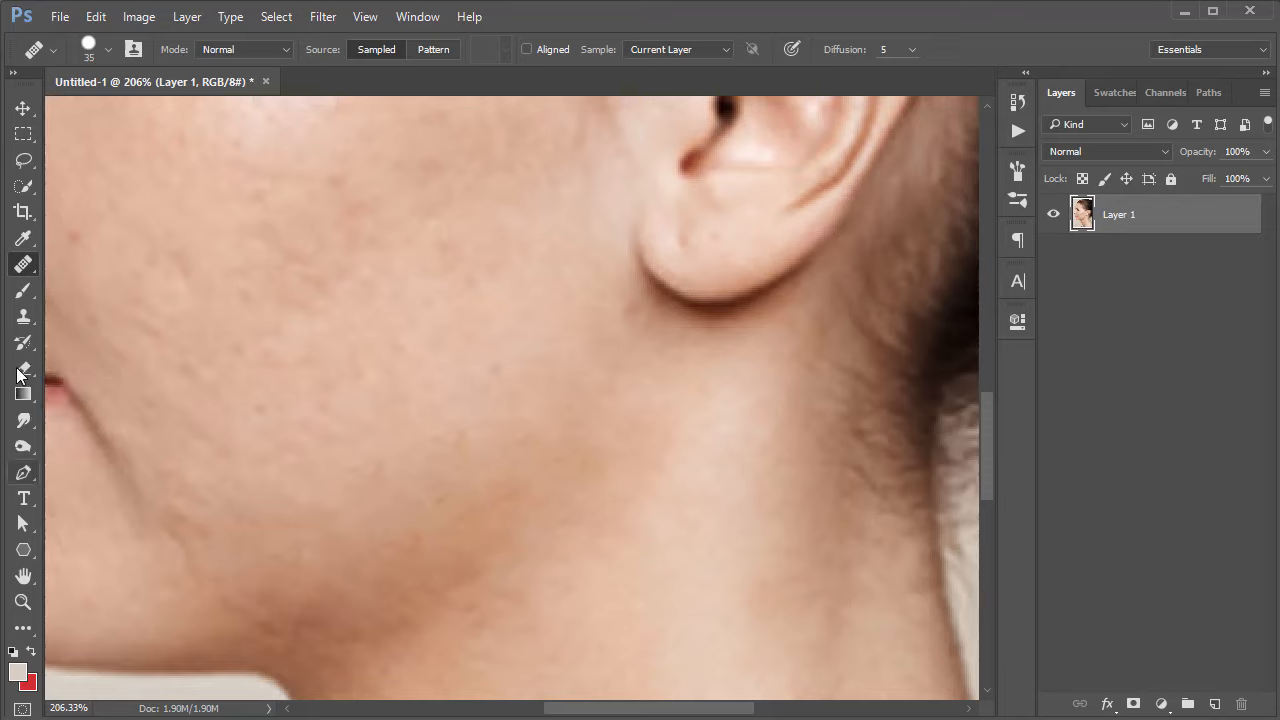
Step: Try copying the ear and hairline onto the cheek with the Clone Stamp, and undo the cloned strokes
{"action": "left_click", "coordinate": [28, 318]}
{"action": "left_click", "coordinate": [132, 316]}
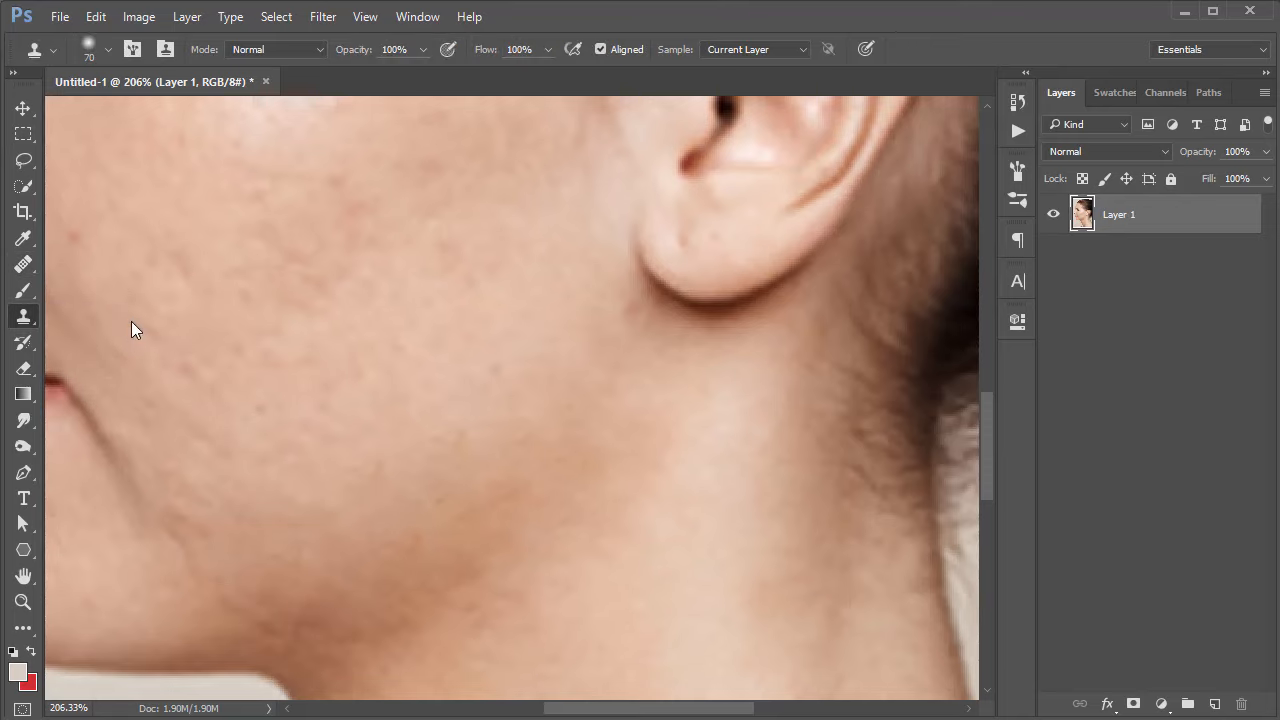
{"action": "left_click", "coordinate": [547, 390]}
{"action": "left_click", "coordinate": [936, 218], "text": "alt"}
{"action": "mouse_move", "coordinate": [460, 340]}
{"action": "left_mouse_down"}
{"action": "mouse_move", "coordinate": [257, 334]}
{"action": "mouse_move", "coordinate": [345, 413]}
{"action": "left_mouse_up"}
{"action": "mouse_move", "coordinate": [439, 433]}
{"action": "left_mouse_down"}
{"action": "mouse_move", "coordinate": [223, 337]}
{"action": "mouse_move", "coordinate": [371, 491]}
{"action": "mouse_move", "coordinate": [347, 548]}
{"action": "left_mouse_up"}
{"action": "scroll", "coordinate": [443, 460], "scroll_direction": "down", "scroll_amount": 5}
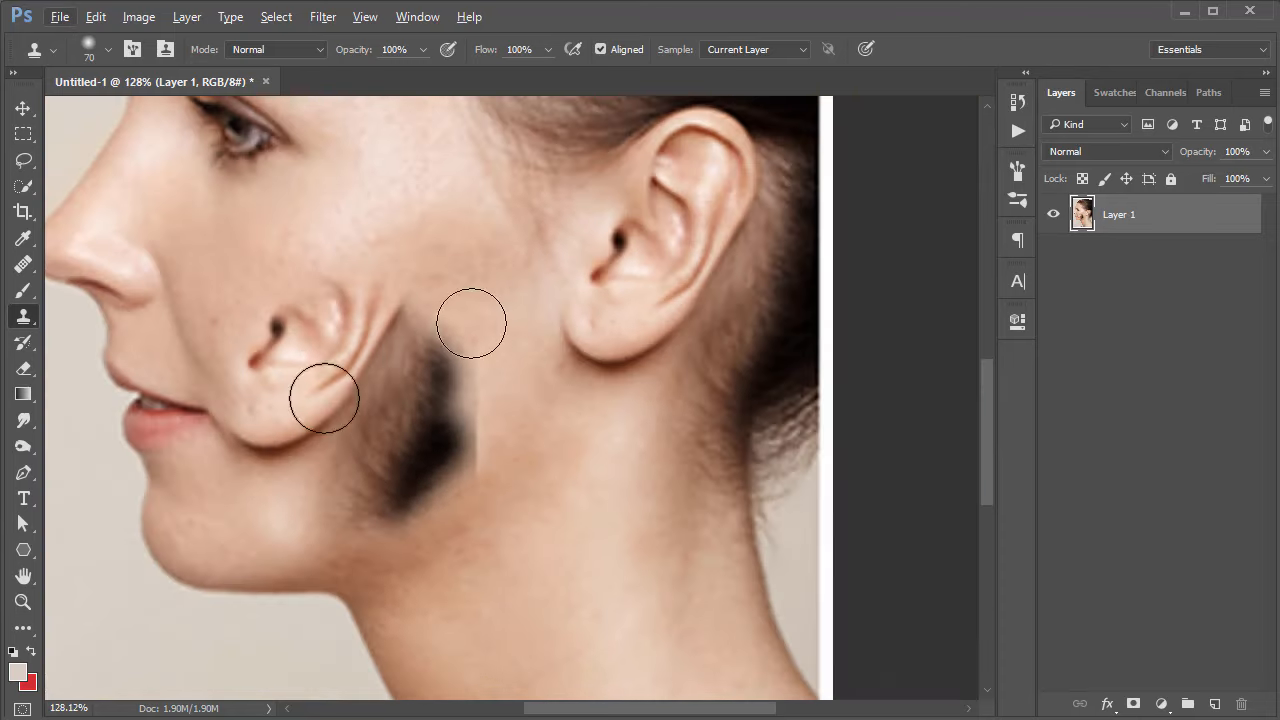
{"action": "key", "text": "ctrl+z"}
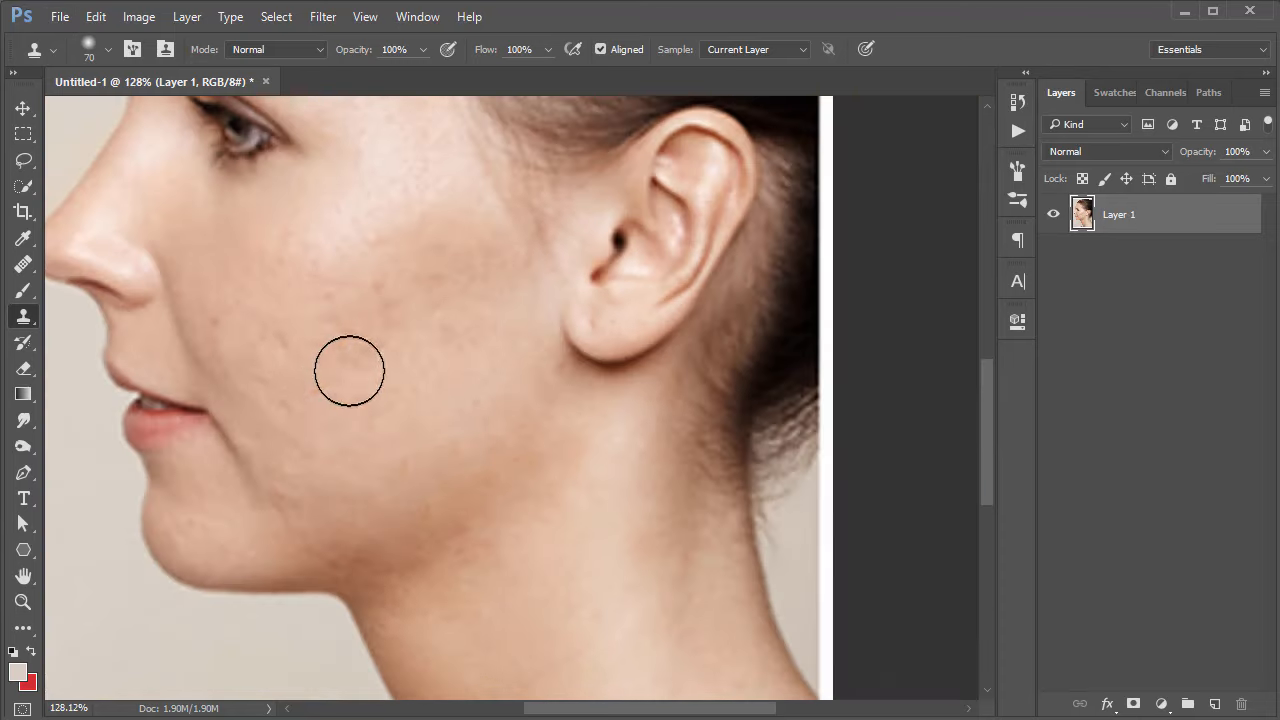
Step: Return to the Healing Brush, sample clean skin near the earlobe and heal blemishes in the middle of the cheek
{"action": "left_click", "coordinate": [23, 265]}
{"action": "left_click", "coordinate": [86, 284]}
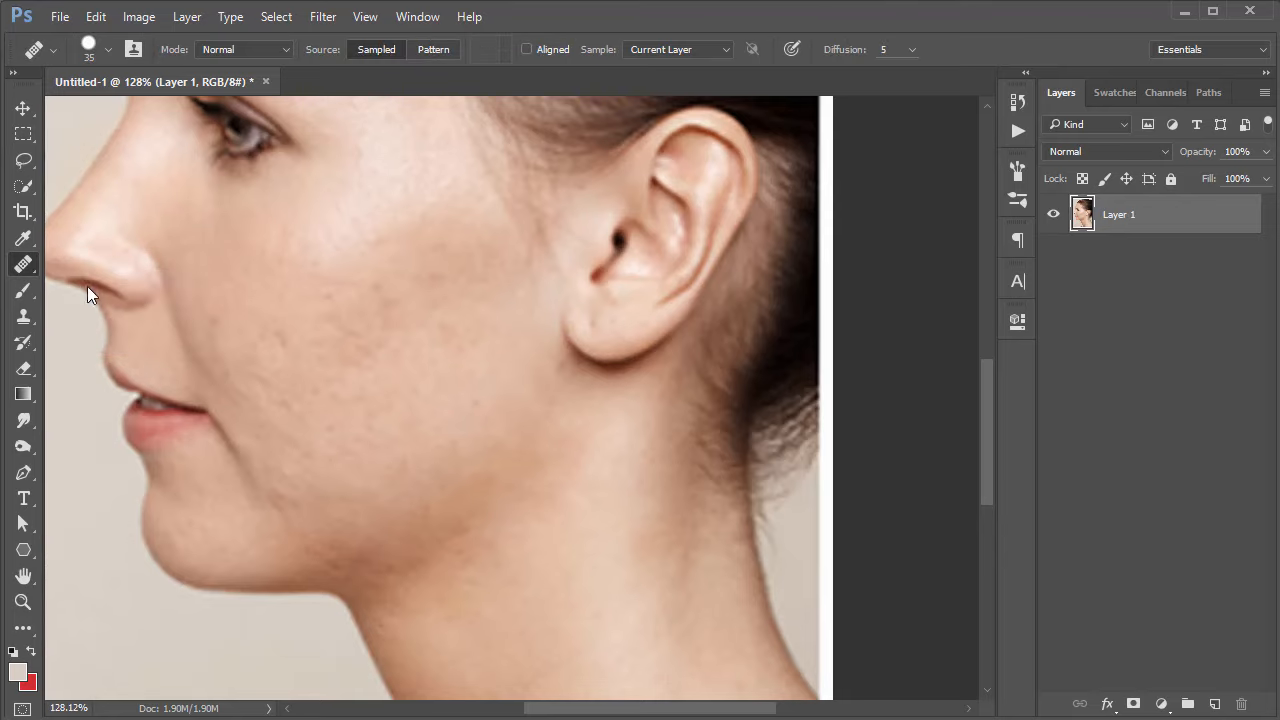
{"action": "left_click", "coordinate": [418, 428], "text": "ctrl"}
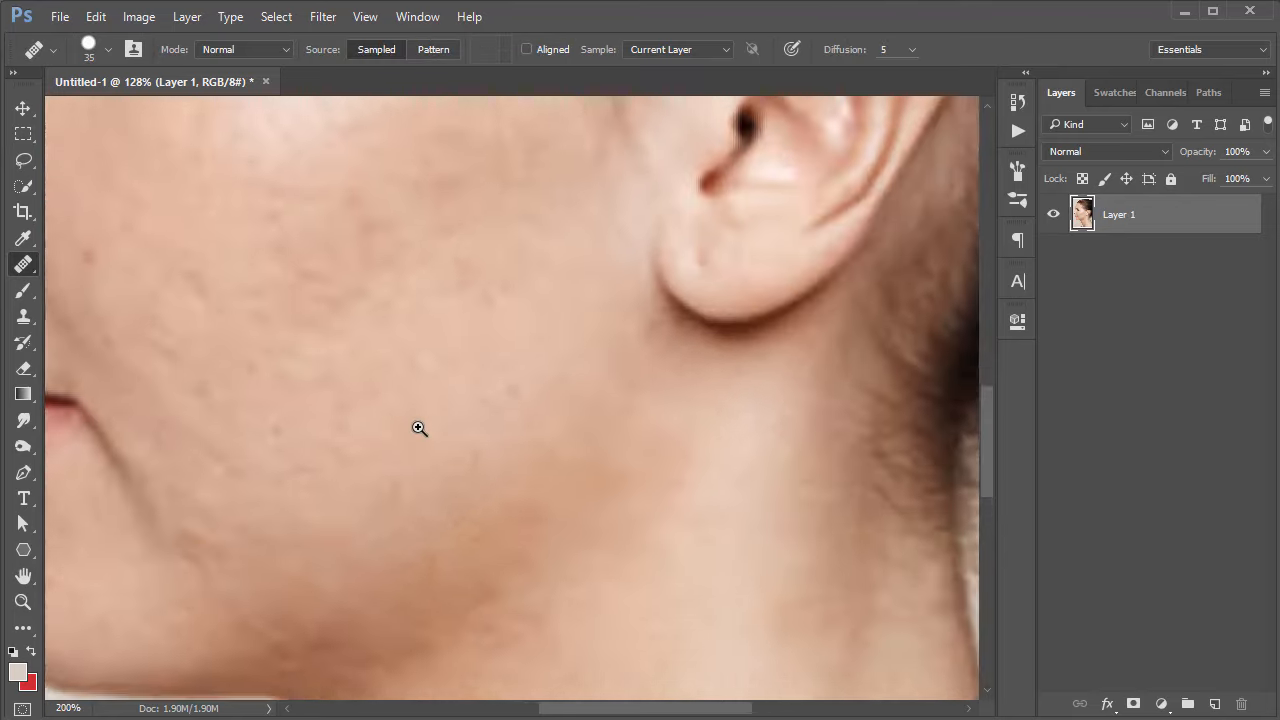
{"action": "left_click", "coordinate": [418, 428], "text": "ctrl"}
{"action": "left_click", "coordinate": [656, 313], "text": "alt"}
{"action": "mouse_move", "coordinate": [330, 228]}
{"action": "left_mouse_down"}
{"action": "mouse_move", "coordinate": [277, 263]}
{"action": "mouse_move", "coordinate": [322, 229]}
{"action": "left_mouse_up"}
{"action": "left_click_drag", "start_coordinate": [353, 258], "coordinate": [426, 306]}
{"action": "scroll", "coordinate": [430, 305], "scroll_direction": "down", "scroll_amount": 2}
{"action": "scroll", "coordinate": [430, 305], "scroll_direction": "down", "scroll_amount": 2}
Step: Resample clear skin in front of the ear and heal the marks below the cheekbone and across the mid-cheek
{"action": "left_click", "coordinate": [530, 341], "text": "alt"}
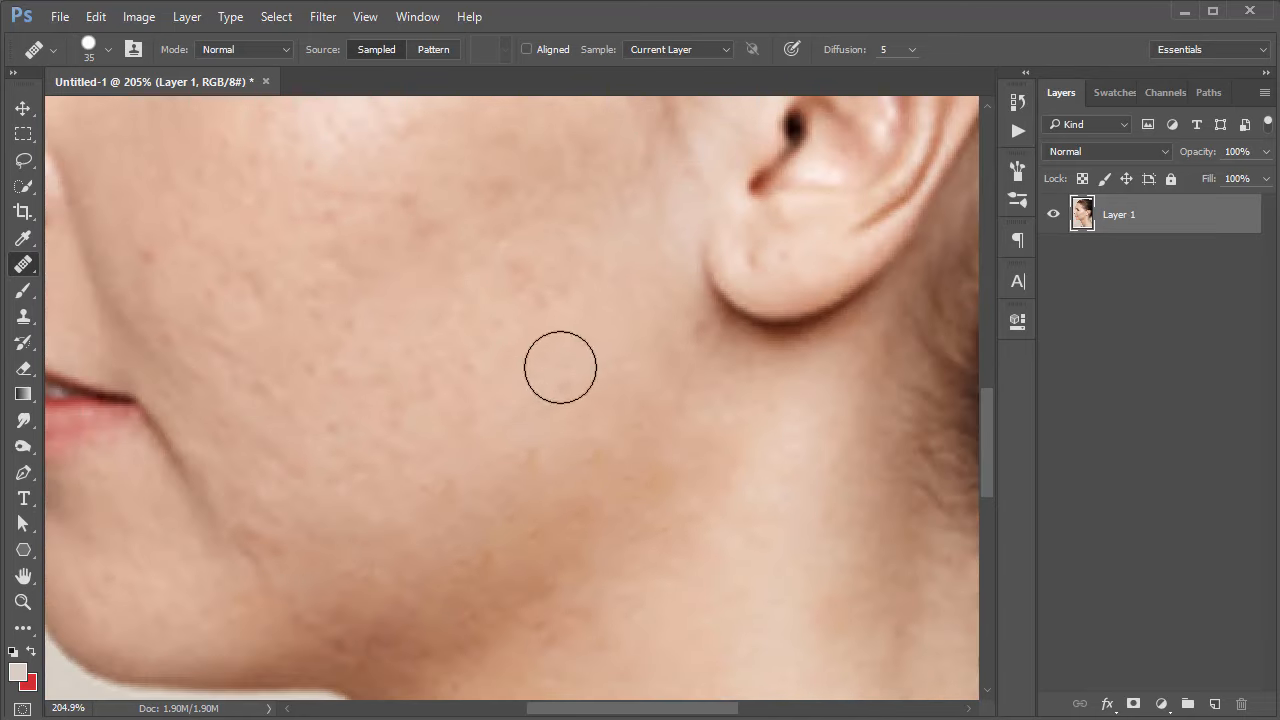
{"action": "left_click", "coordinate": [414, 206]}
{"action": "mouse_move", "coordinate": [414, 206]}
{"action": "left_mouse_down"}
{"action": "mouse_move", "coordinate": [466, 214]}
{"action": "mouse_move", "coordinate": [568, 305]}
{"action": "mouse_move", "coordinate": [523, 306]}
{"action": "mouse_move", "coordinate": [516, 359]}
{"action": "mouse_move", "coordinate": [494, 272]}
{"action": "mouse_move", "coordinate": [472, 244]}
{"action": "left_mouse_up"}
{"action": "left_click", "coordinate": [621, 319], "text": "alt"}
{"action": "left_click", "coordinate": [523, 379], "text": "alt"}
{"action": "left_click", "coordinate": [588, 304], "text": "alt"}
{"action": "mouse_move", "coordinate": [344, 370]}
{"action": "left_mouse_down"}
{"action": "mouse_move", "coordinate": [312, 362]}
{"action": "mouse_move", "coordinate": [279, 382]}
{"action": "mouse_move", "coordinate": [285, 393]}
{"action": "left_mouse_up"}
Step: Heal the spots on the front of the cheek between the nose fold and mid-cheek, resampling smooth skin for each stroke
{"action": "left_click", "coordinate": [489, 312], "text": "alt"}
{"action": "left_click", "coordinate": [357, 344], "text": "alt"}
{"action": "left_click_drag", "start_coordinate": [234, 270], "coordinate": [271, 289]}
{"action": "left_click", "coordinate": [491, 283], "text": "alt"}
{"action": "left_click_drag", "start_coordinate": [326, 228], "coordinate": [342, 286]}
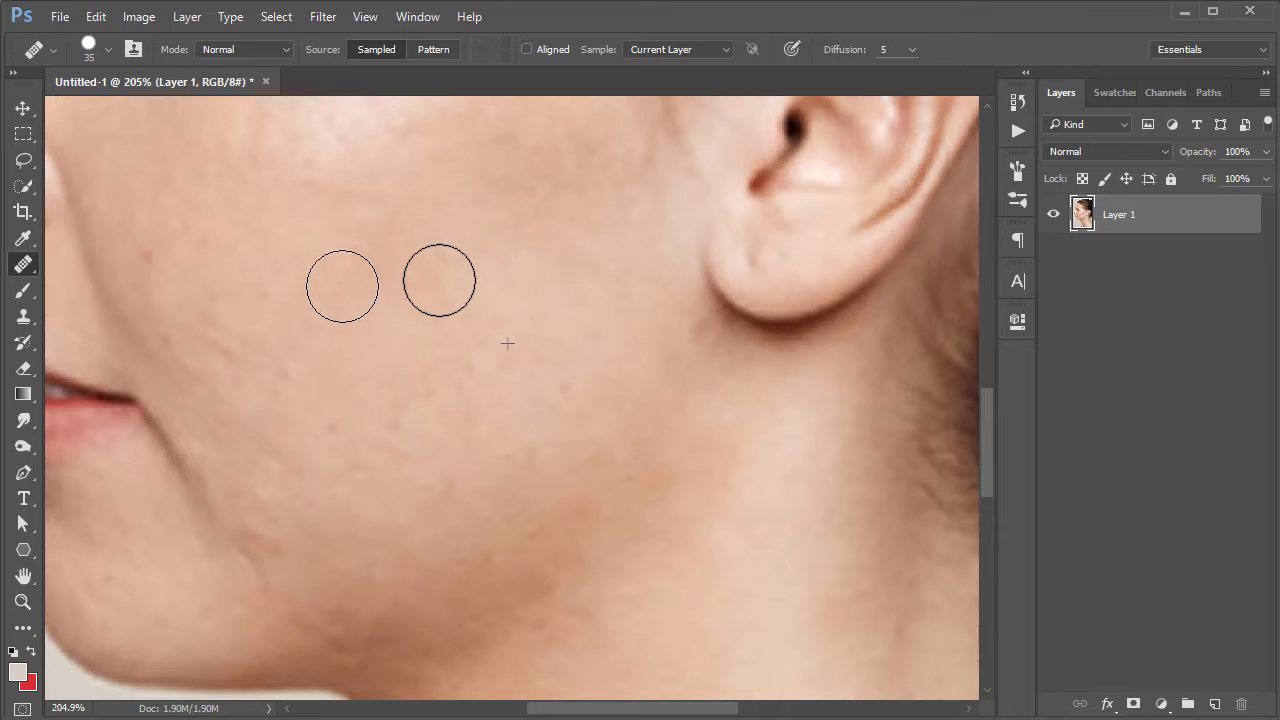
{"action": "left_click", "coordinate": [516, 215], "text": "alt"}
{"action": "left_click_drag", "start_coordinate": [350, 213], "coordinate": [332, 229]}
{"action": "left_click", "coordinate": [439, 285], "text": "alt"}
{"action": "left_click_drag", "start_coordinate": [260, 254], "coordinate": [268, 285]}
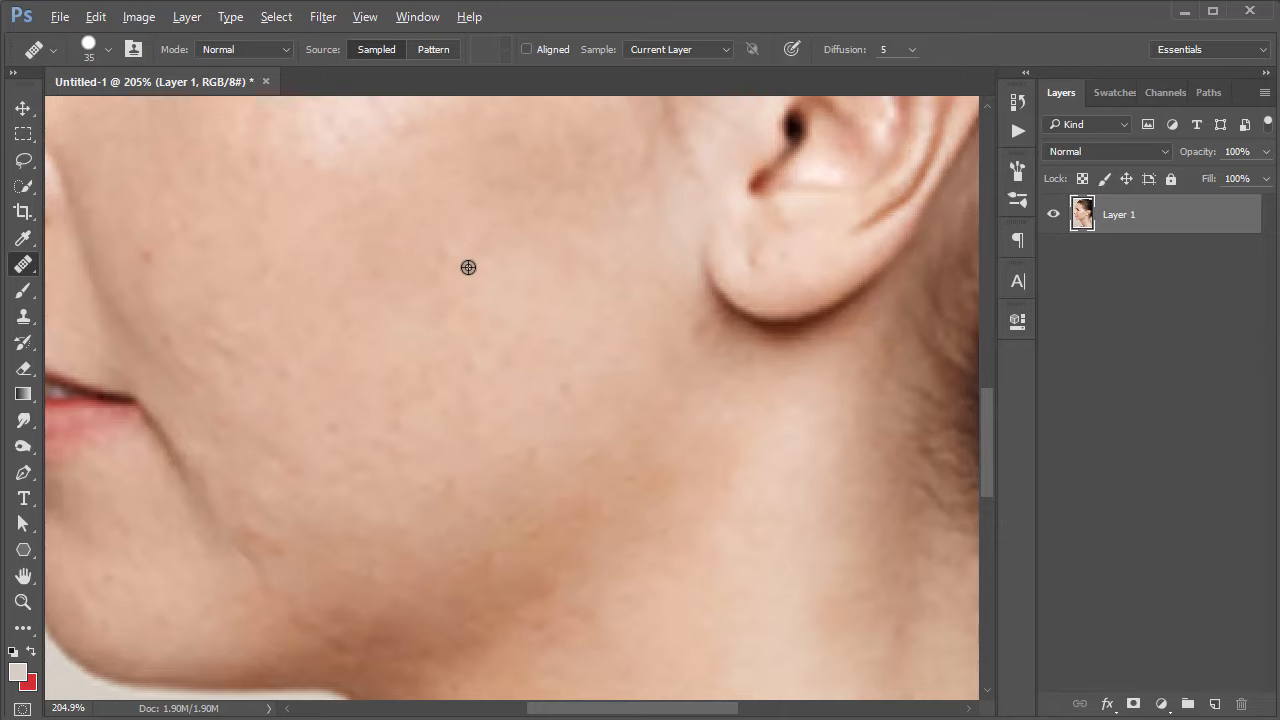
Step: Sample smooth mid-cheek skin and heal the marks running beside the smile line down to the lower cheek
{"action": "left_click", "coordinate": [468, 268], "text": "alt"}
{"action": "mouse_move", "coordinate": [176, 323]}
{"action": "left_mouse_down"}
{"action": "mouse_move", "coordinate": [226, 373]}
{"action": "mouse_move", "coordinate": [230, 396]}
{"action": "mouse_move", "coordinate": [279, 408]}
{"action": "mouse_move", "coordinate": [291, 445]}
{"action": "mouse_move", "coordinate": [311, 429]}
{"action": "left_mouse_up"}
{"action": "left_click", "coordinate": [403, 309], "text": "alt"}
{"action": "left_click", "coordinate": [361, 373], "text": "alt"}
{"action": "left_click", "coordinate": [307, 359], "text": "alt"}
{"action": "left_click", "coordinate": [437, 349], "text": "alt"}
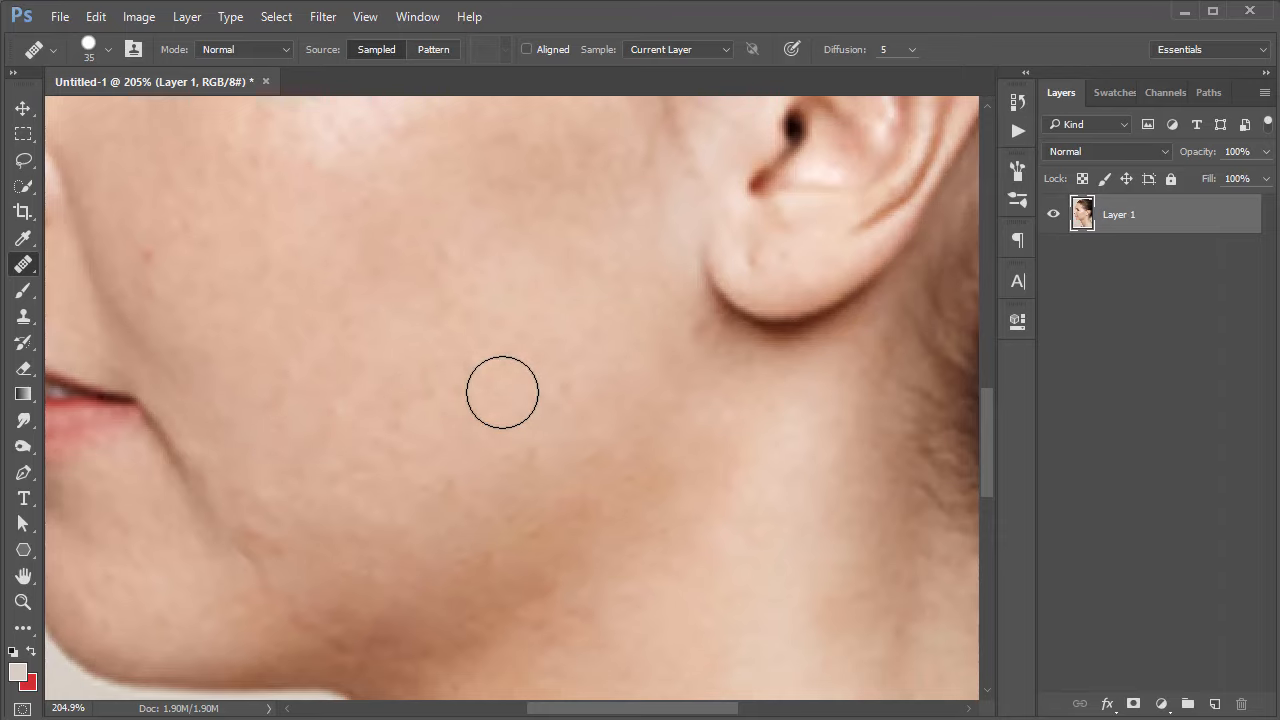
Step: Heal the remaining lower cheek spots with nearby skin and blend the jaw edge using sampled neck skin
{"action": "mouse_move", "coordinate": [465, 413]}
{"action": "left_mouse_down"}
{"action": "mouse_move", "coordinate": [431, 420]}
{"action": "mouse_move", "coordinate": [478, 420]}
{"action": "left_mouse_up"}
{"action": "left_click", "coordinate": [531, 337], "text": "alt"}
{"action": "left_click", "coordinate": [488, 361], "text": "alt"}
{"action": "left_click_drag", "start_coordinate": [413, 446], "coordinate": [428, 465]}
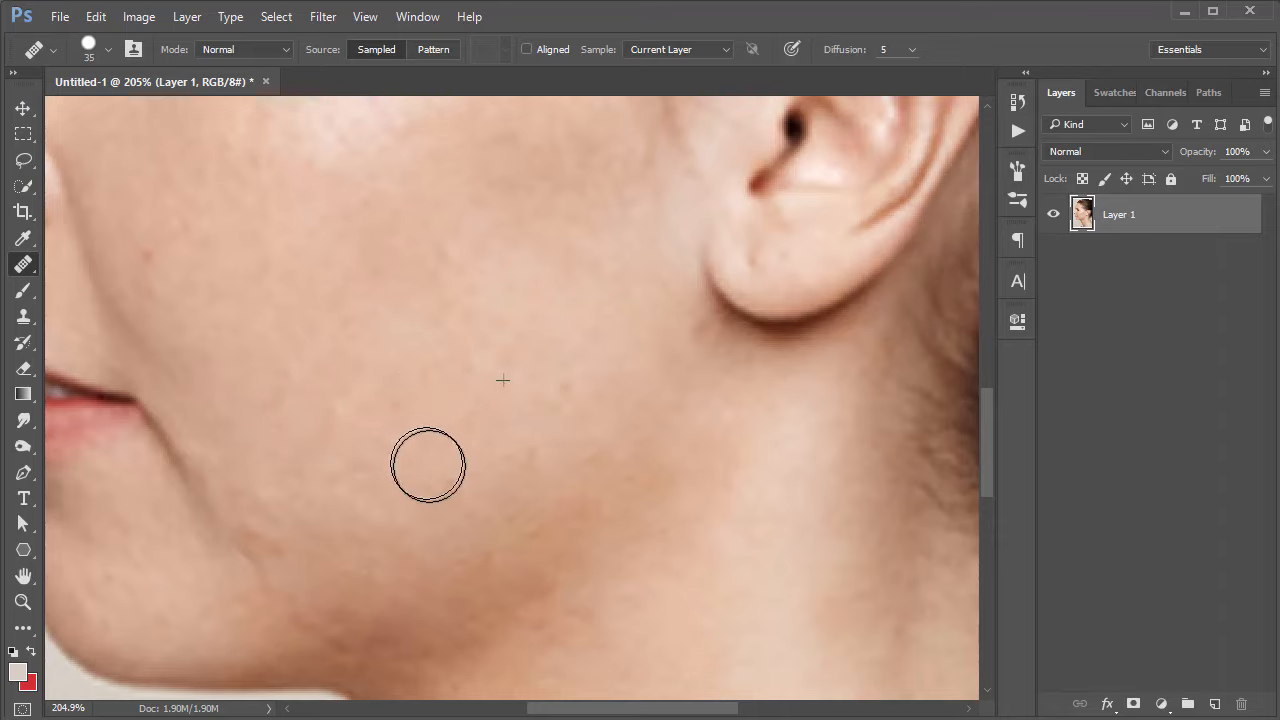
{"action": "left_click", "coordinate": [771, 506], "text": "alt"}
{"action": "left_click_drag", "start_coordinate": [700, 496], "coordinate": [654, 493]}
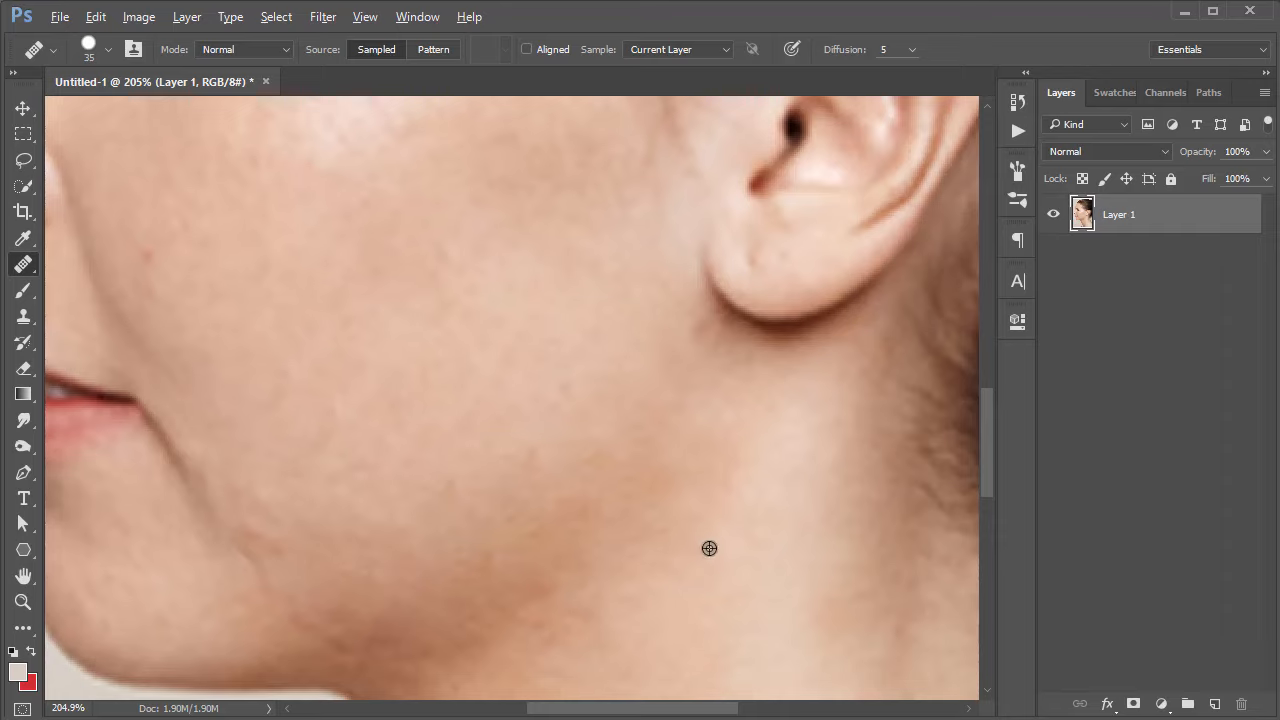
Step: Heal the marks near the end of the mouth crease and above the jawline with clear cheek skin
{"action": "left_click_drag", "start_coordinate": [272, 530], "coordinate": [298, 546]}
{"action": "left_click", "coordinate": [369, 508]}
{"action": "left_click", "coordinate": [553, 371], "text": "alt"}
{"action": "left_click", "coordinate": [403, 500]}
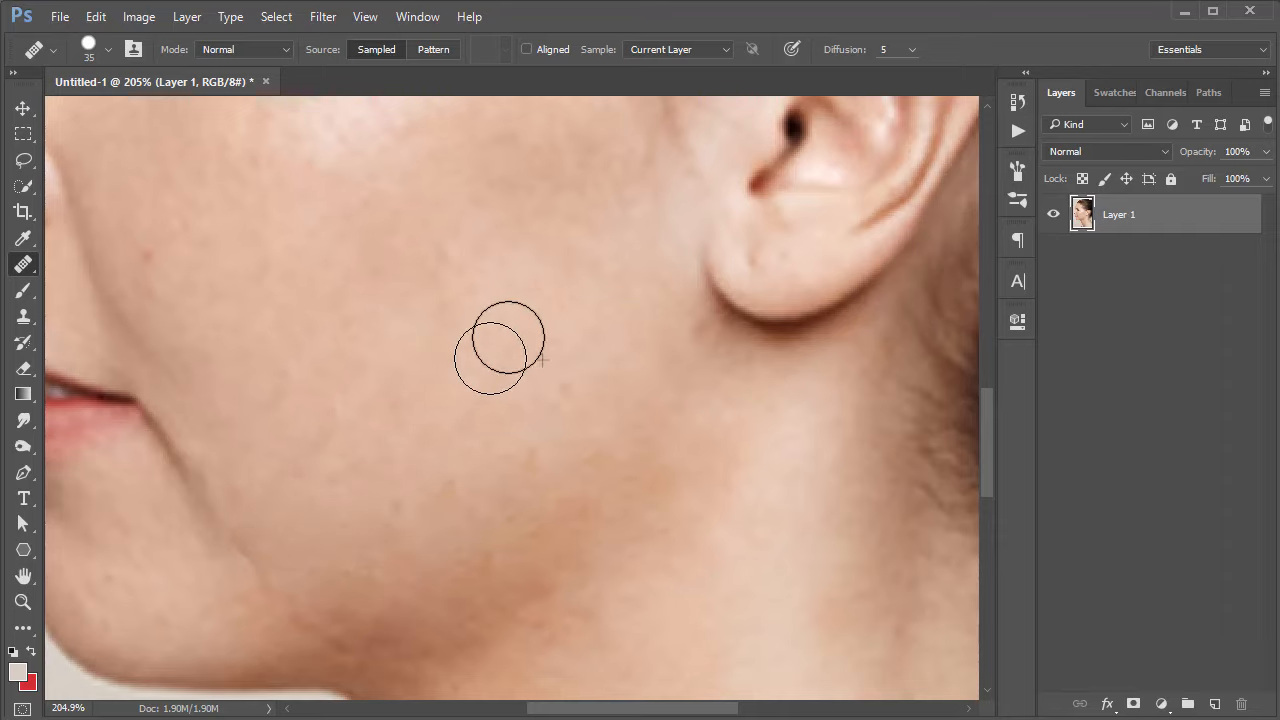
Step: Sample clear skin around the cheekbone and heal the dark patches and marks on the upper cheek
{"action": "key", "text": "space"}
{"action": "mouse_move", "coordinate": [538, 302]}
{"action": "left_mouse_down"}
{"action": "mouse_move", "coordinate": [556, 430]}
{"action": "mouse_move", "coordinate": [594, 471]}
{"action": "left_mouse_up"}
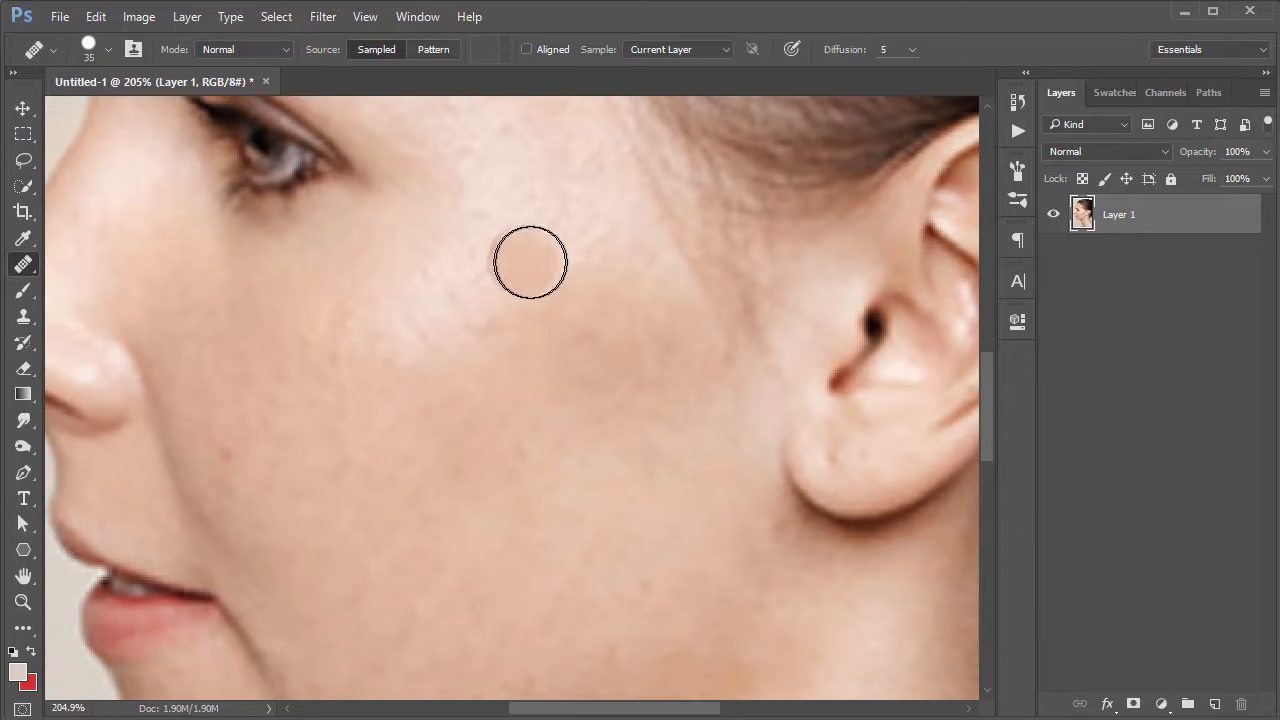
{"action": "mouse_move", "coordinate": [551, 313]}
{"action": "left_mouse_down"}
{"action": "mouse_move", "coordinate": [530, 419]}
{"action": "mouse_move", "coordinate": [540, 359]}
{"action": "left_mouse_up"}
{"action": "left_click", "coordinate": [486, 411], "text": "alt"}
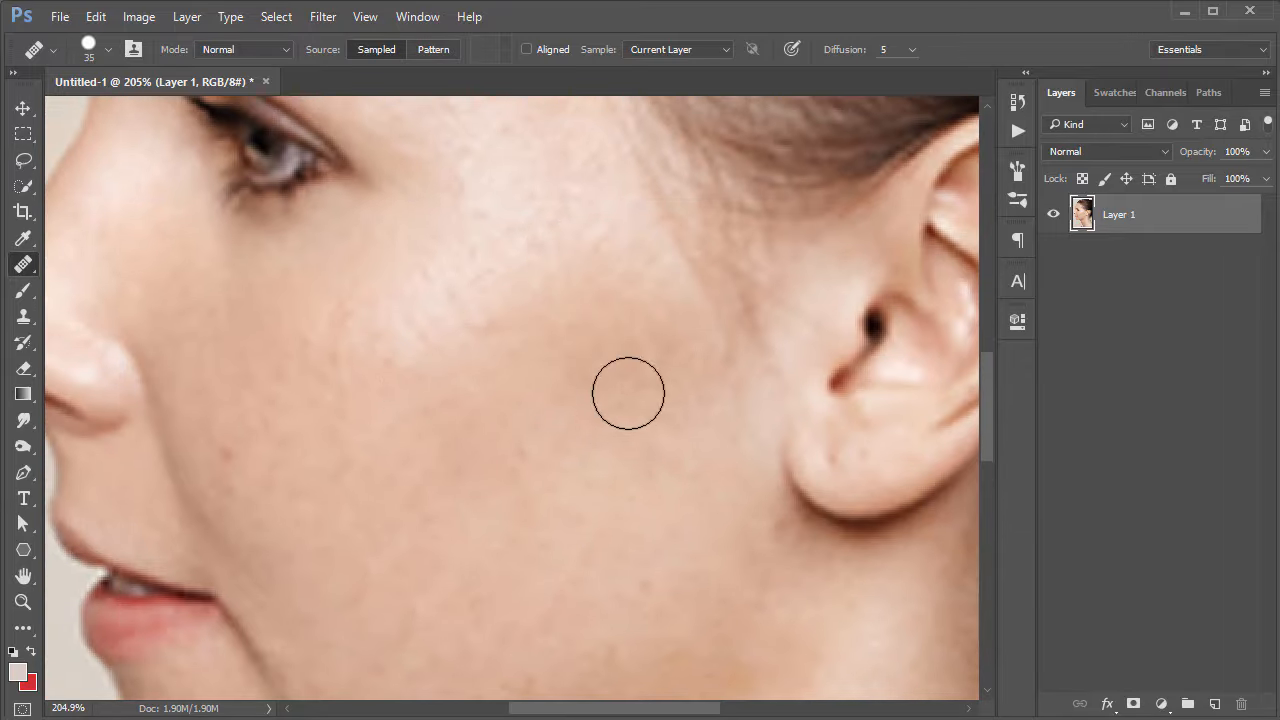
{"action": "mouse_move", "coordinate": [650, 355]}
{"action": "left_mouse_down"}
{"action": "mouse_move", "coordinate": [620, 372]}
{"action": "mouse_move", "coordinate": [543, 304]}
{"action": "left_mouse_up"}
{"action": "left_click", "coordinate": [539, 457], "text": "alt"}
{"action": "left_click", "coordinate": [495, 271], "text": "alt"}
{"action": "left_click_drag", "start_coordinate": [622, 331], "coordinate": [449, 323]}
{"action": "left_click", "coordinate": [474, 286], "text": "alt"}
{"action": "left_click", "coordinate": [595, 304]}
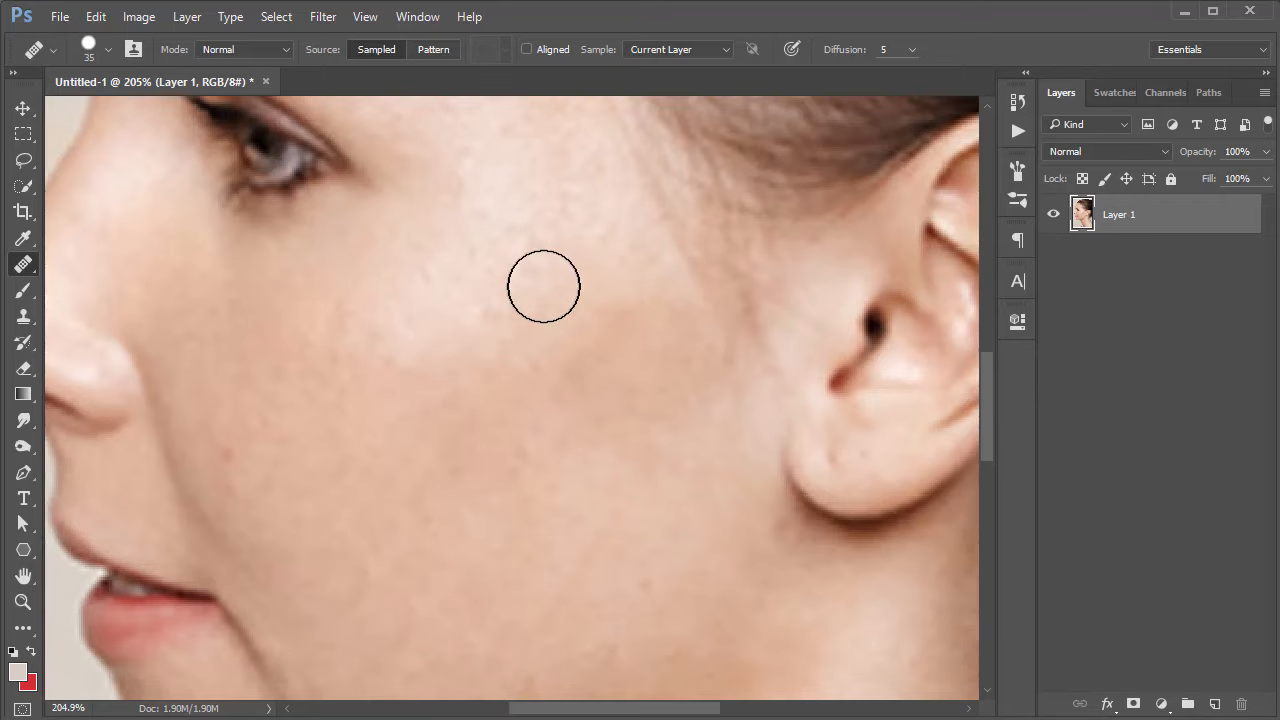
Step: Heal the small red spot on the cheek beside the nostril
{"action": "scroll", "coordinate": [543, 288], "scroll_direction": "down", "scroll_amount": 5}
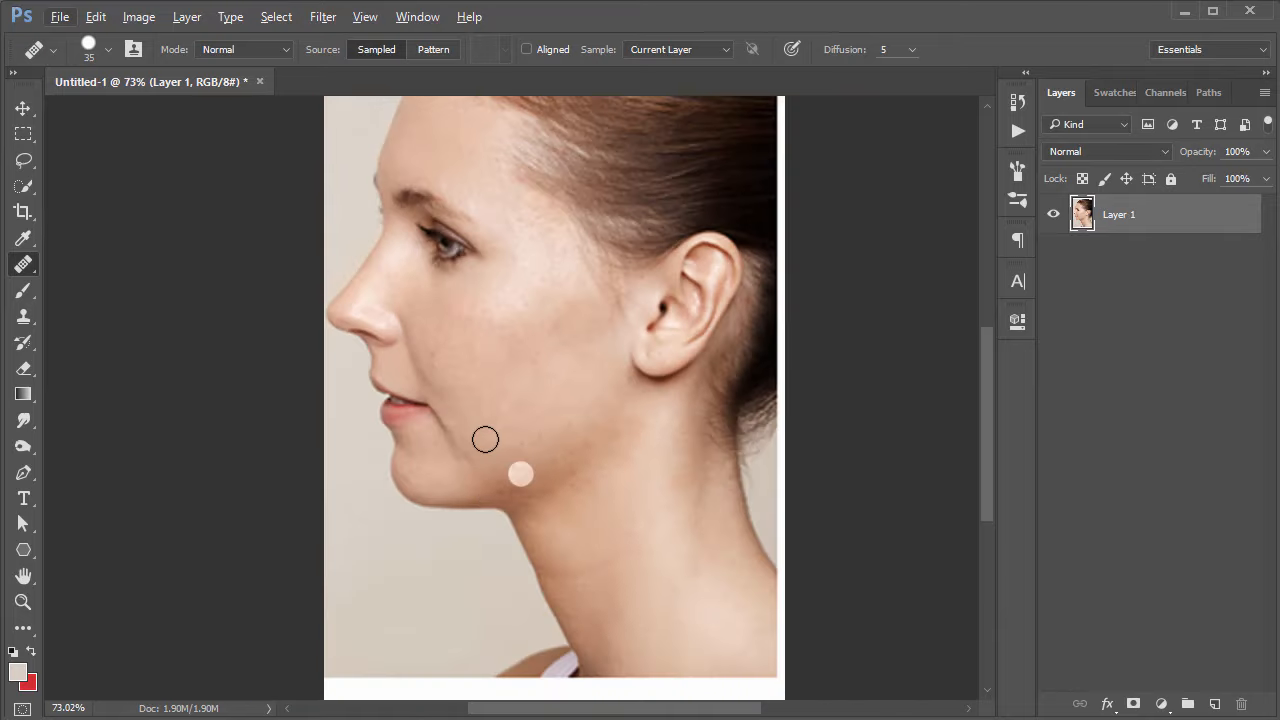
{"action": "left_click", "coordinate": [415, 363], "text": "ctrl"}
{"action": "left_click_drag", "start_coordinate": [415, 363], "coordinate": [471, 377]}
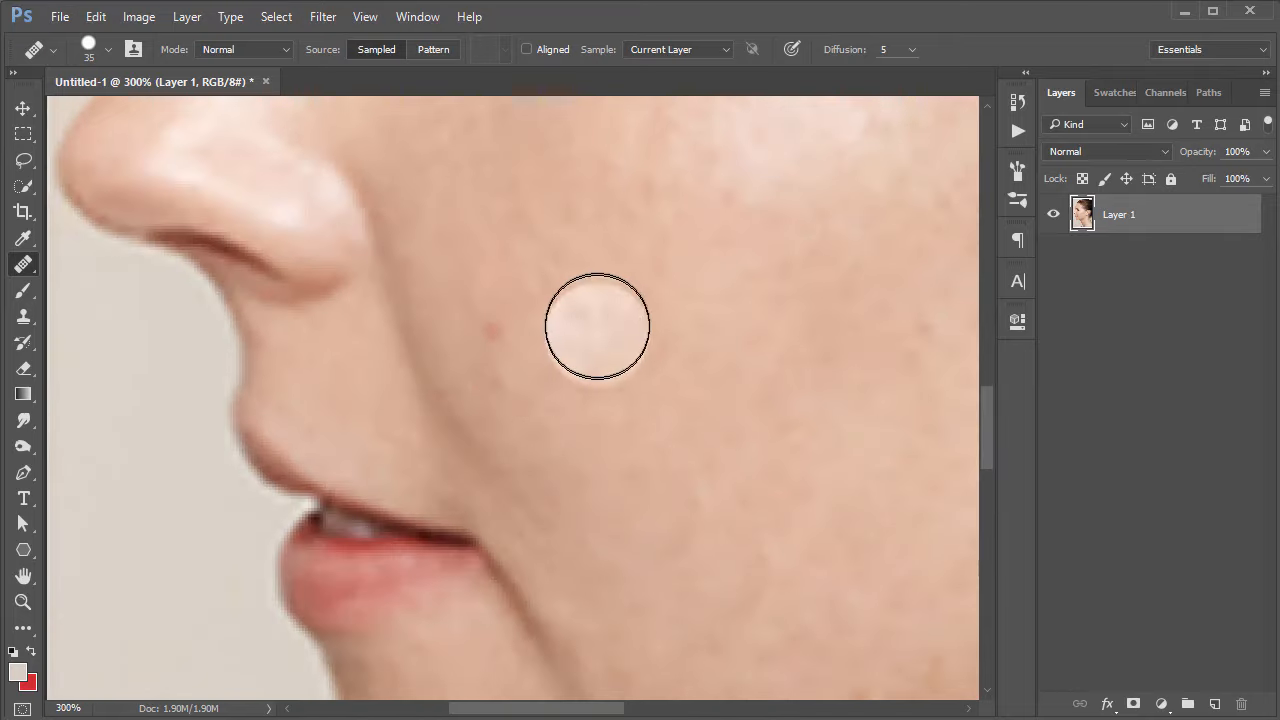
{"action": "left_click", "coordinate": [493, 328]}
Step: Sample smooth upper-cheek skin and heal the marks on the cheek beside the nose
{"action": "scroll", "coordinate": [565, 350], "scroll_direction": "down", "scroll_amount": 2}
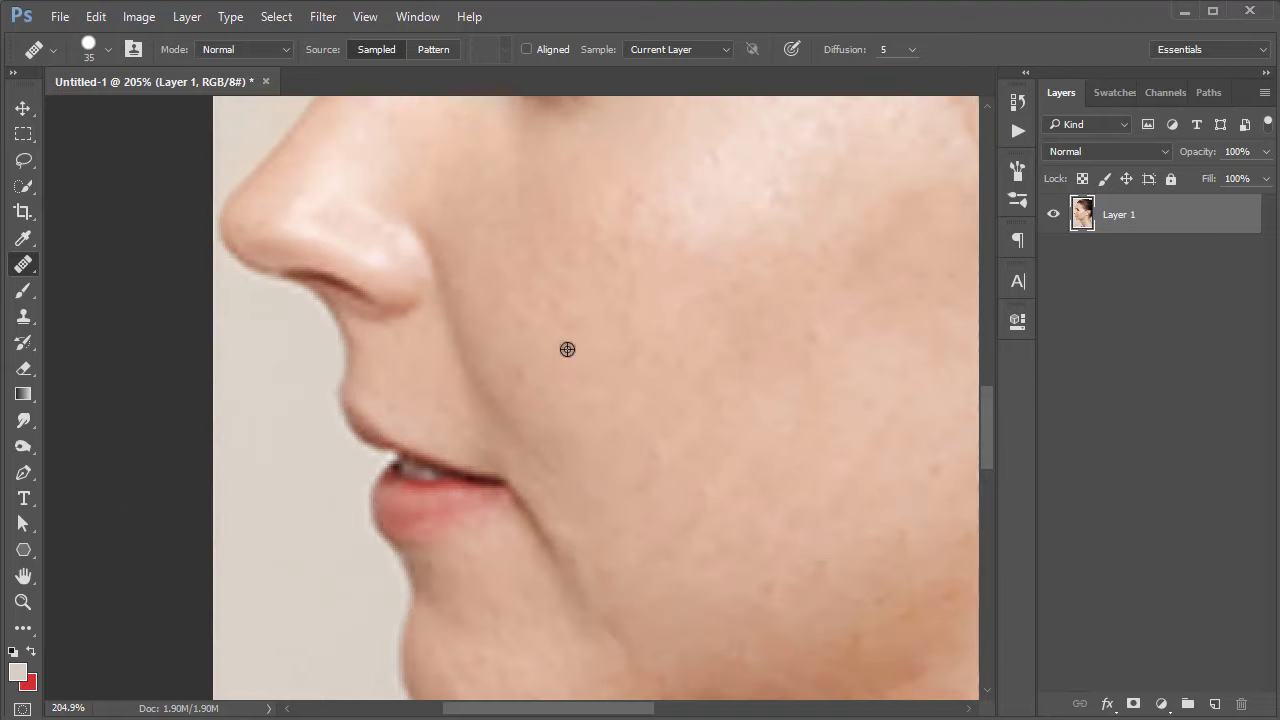
{"action": "left_click", "coordinate": [681, 205], "text": "alt"}
{"action": "left_click", "coordinate": [637, 270]}
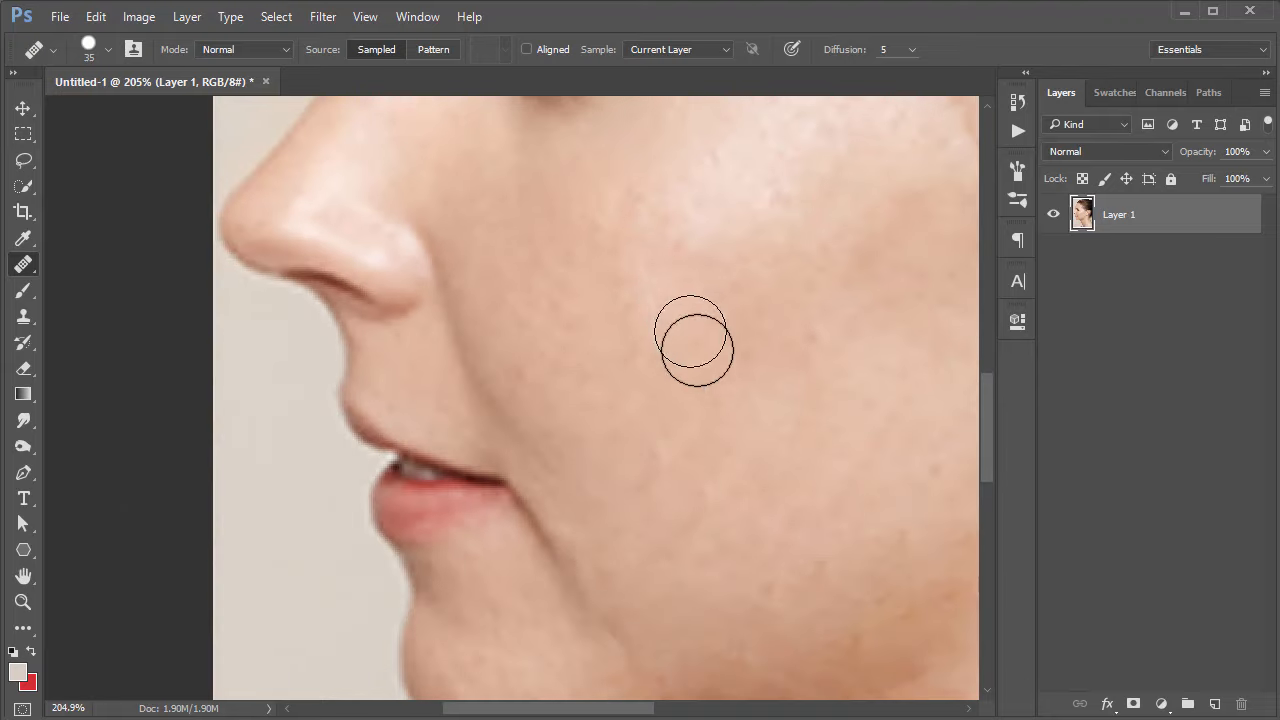
{"action": "left_click_drag", "start_coordinate": [562, 330], "coordinate": [590, 272]}
{"action": "left_click", "coordinate": [700, 285], "text": "alt"}
{"action": "left_click_drag", "start_coordinate": [832, 353], "coordinate": [568, 303]}
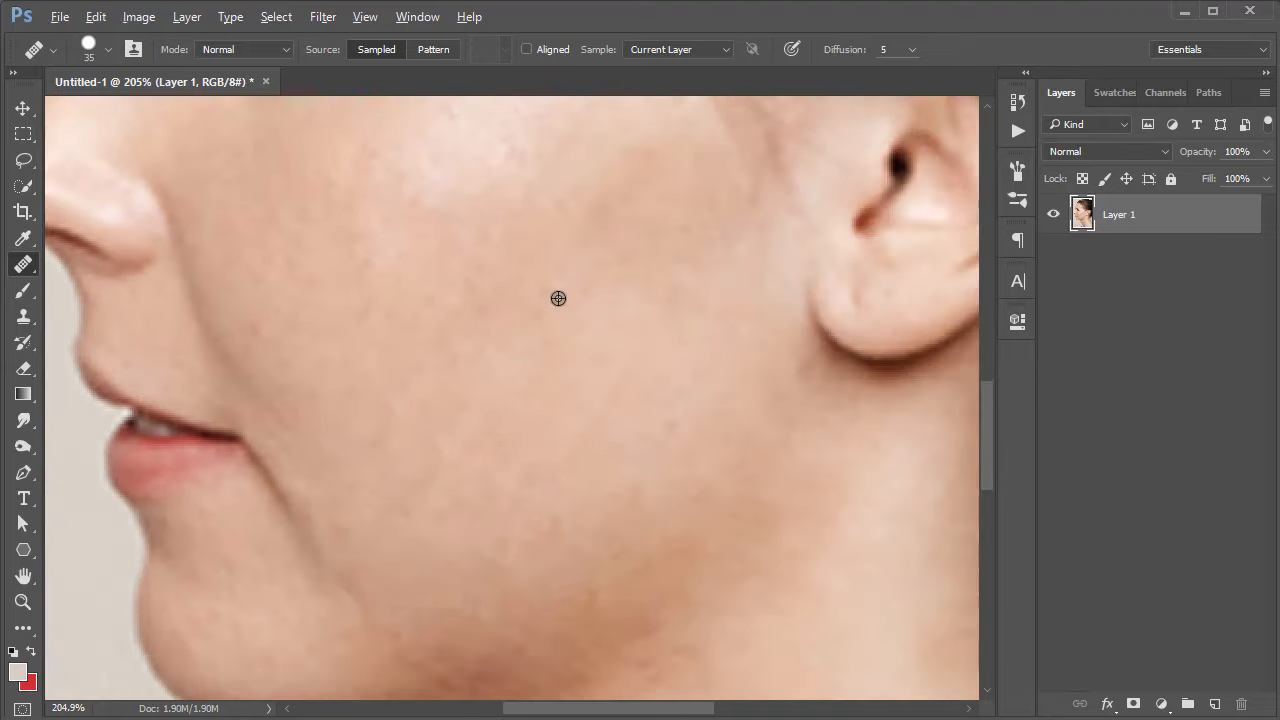
Step: Compare the portrait before and after healing by reverting to the Deselect history state and returning to the latest Healing Brush state
{"action": "scroll", "coordinate": [531, 363], "scroll_direction": "down", "scroll_amount": 4}
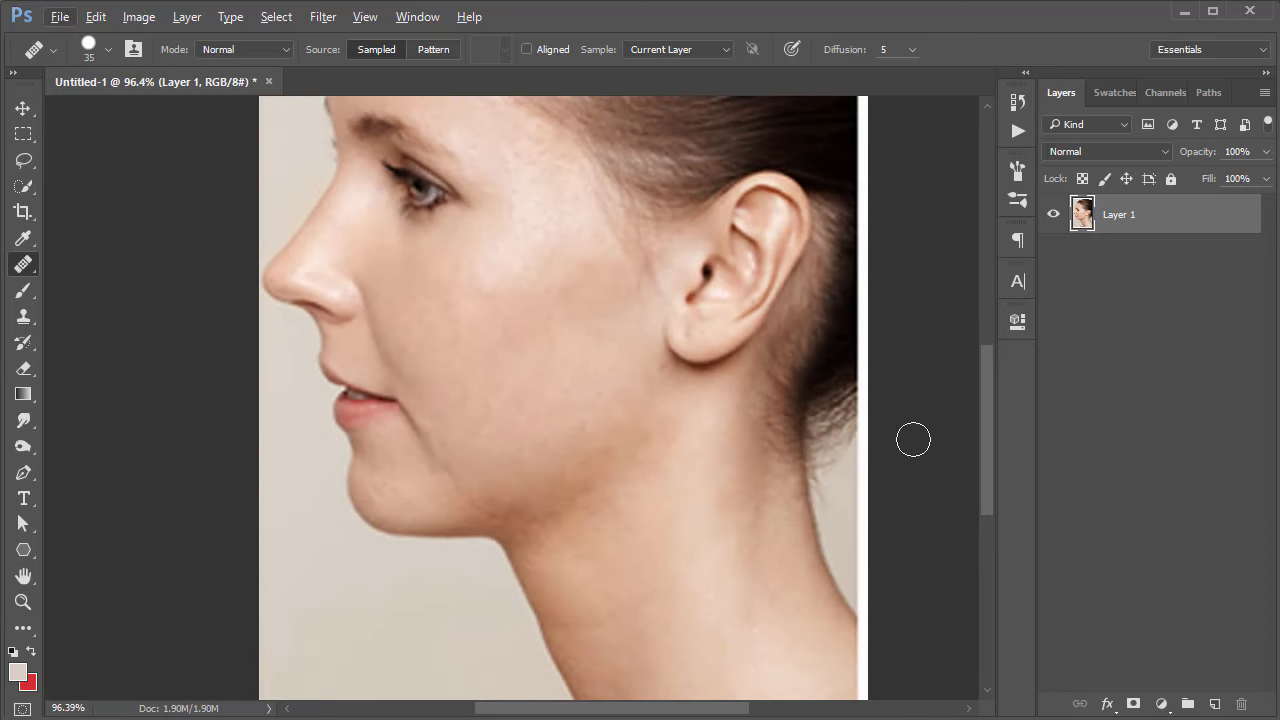
{"action": "scroll", "coordinate": [690, 349], "scroll_direction": "down", "scroll_amount": 1}
{"action": "left_click", "coordinate": [1014, 105]}
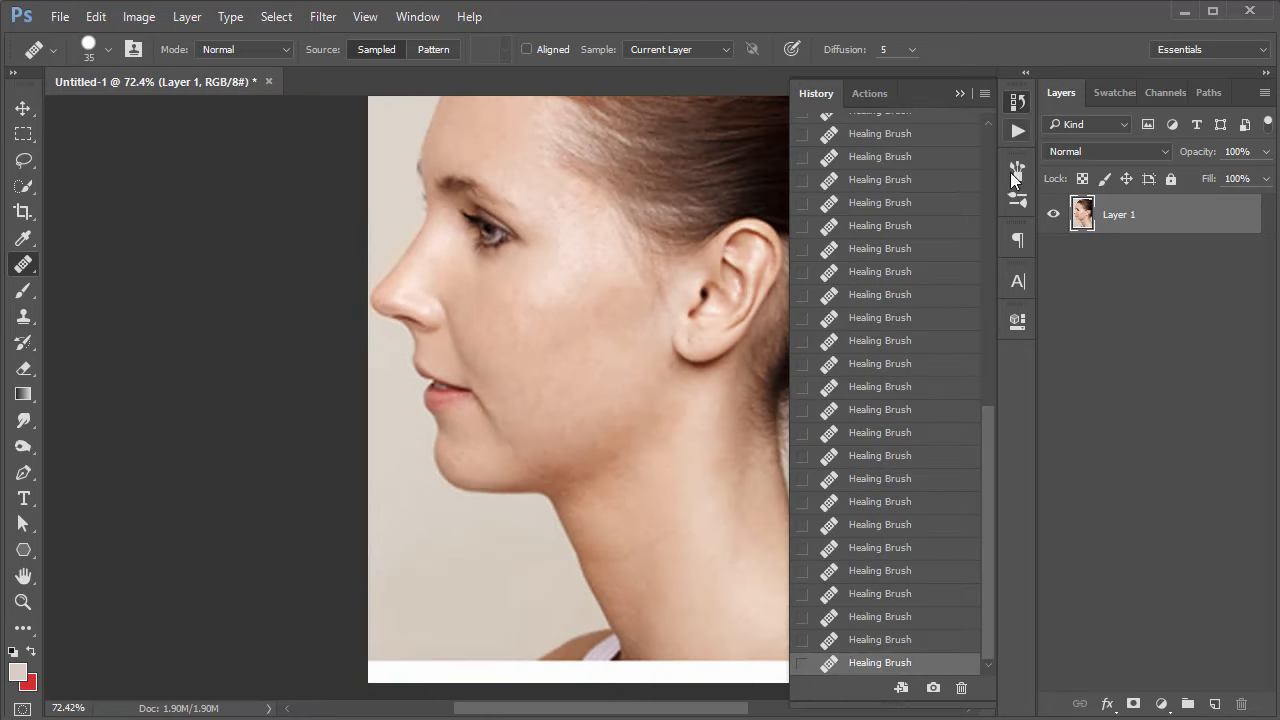
{"action": "left_click_drag", "start_coordinate": [990, 491], "coordinate": [994, 175]}
{"action": "left_click", "coordinate": [878, 196]}
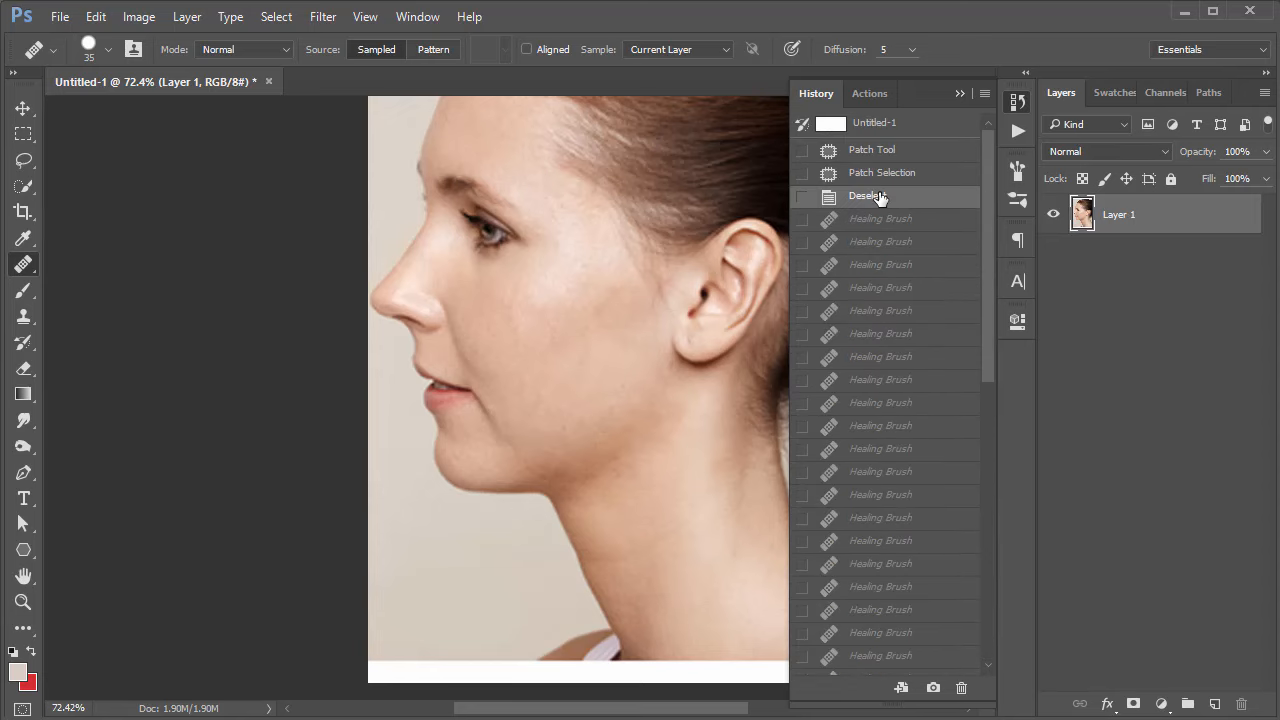
{"action": "scroll", "coordinate": [916, 347], "scroll_direction": "down", "scroll_amount": 2}
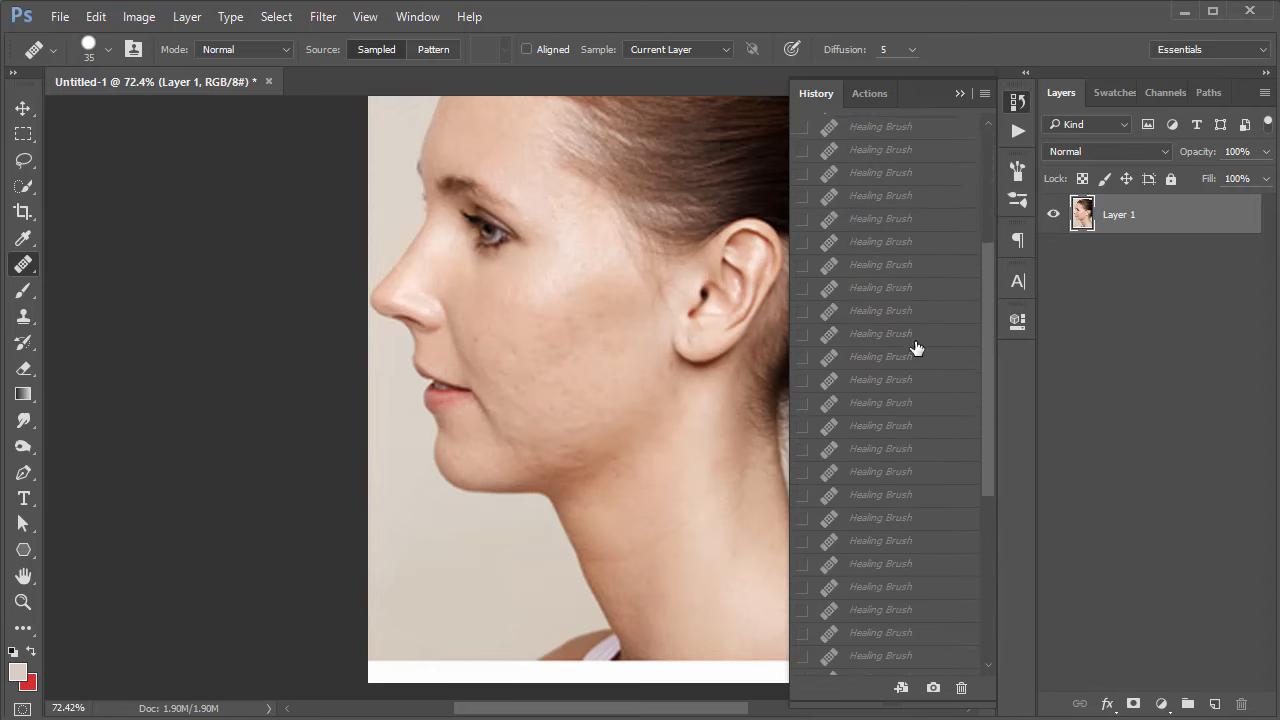
{"action": "scroll", "coordinate": [916, 347], "scroll_direction": "down", "scroll_amount": 5}
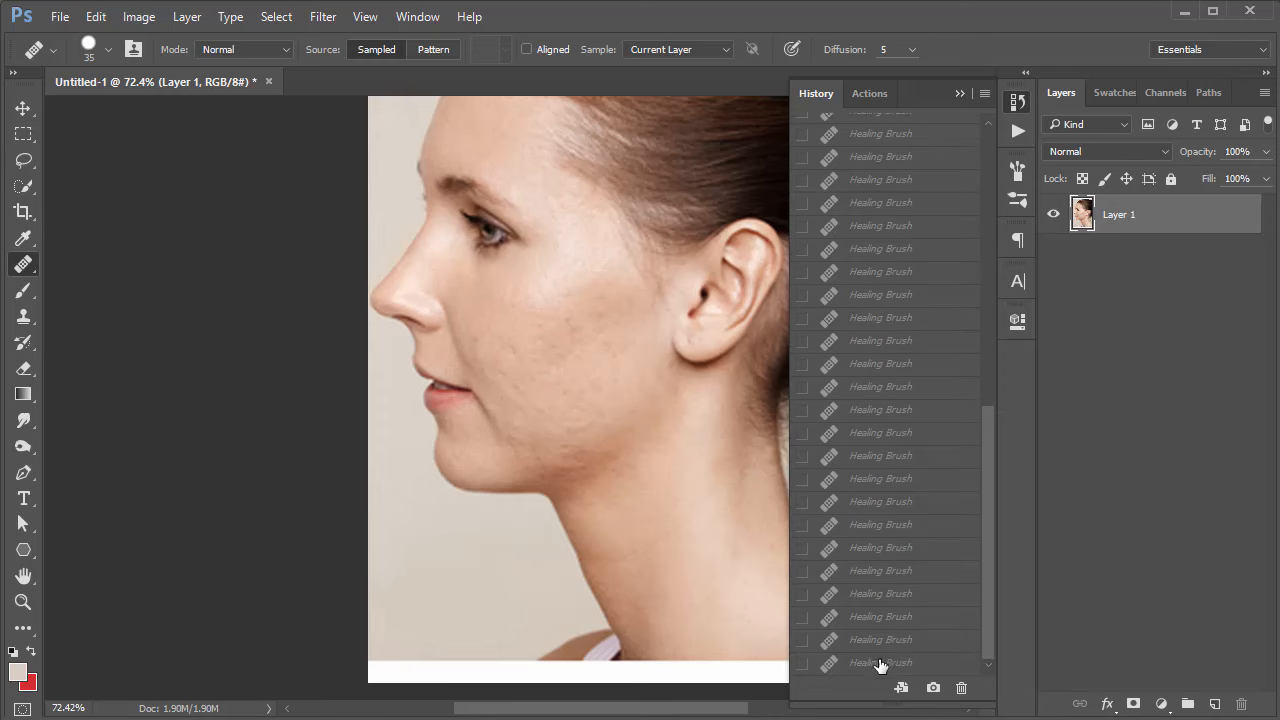
{"action": "left_click", "coordinate": [880, 662]}
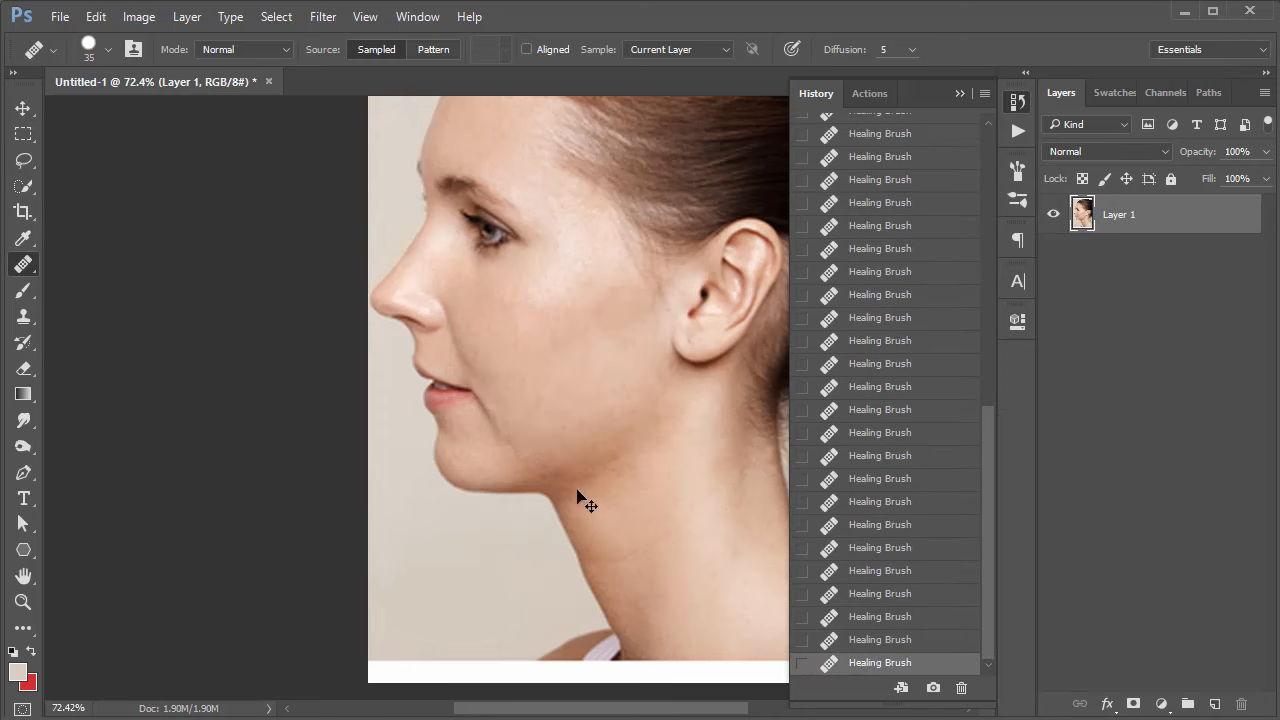
Step: Toggle repeatedly between the Deselect state and the fully healed state to examine the cheek retouching, and close the history
{"action": "scroll", "coordinate": [916, 572], "scroll_direction": "up", "scroll_amount": 3}
{"action": "scroll", "coordinate": [918, 571], "scroll_direction": "up", "scroll_amount": 5}
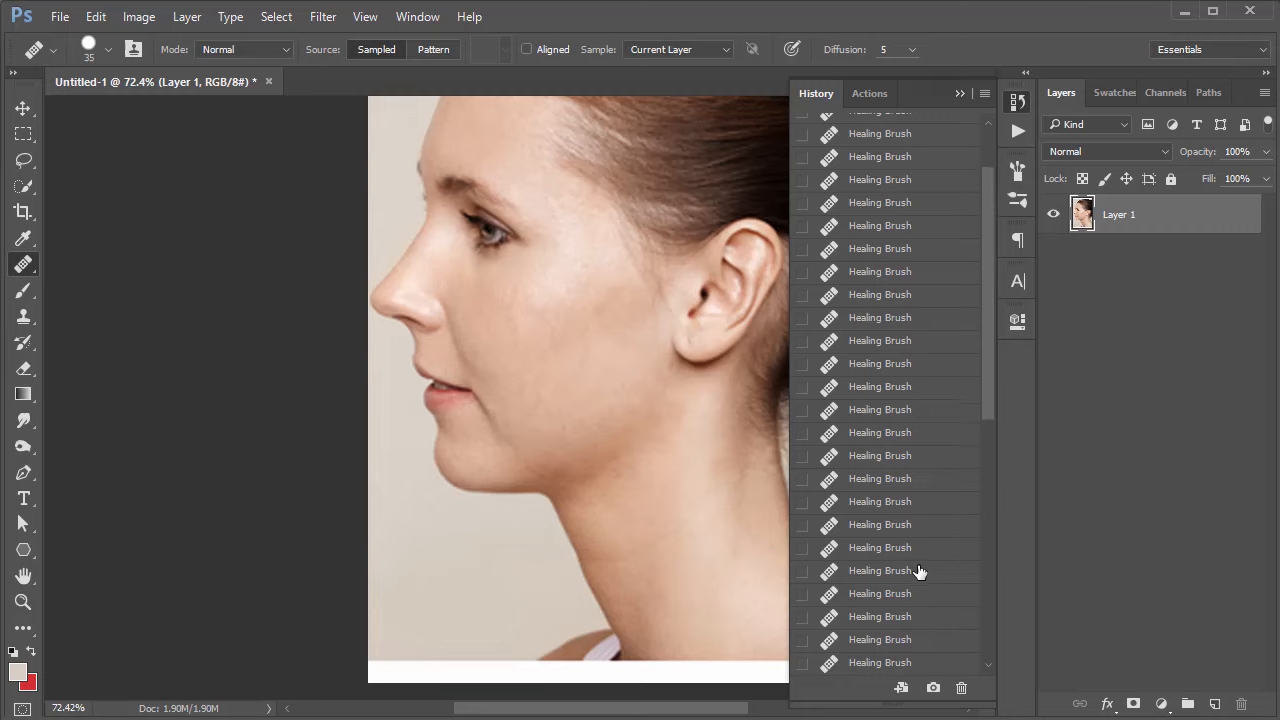
{"action": "left_click", "coordinate": [880, 196]}
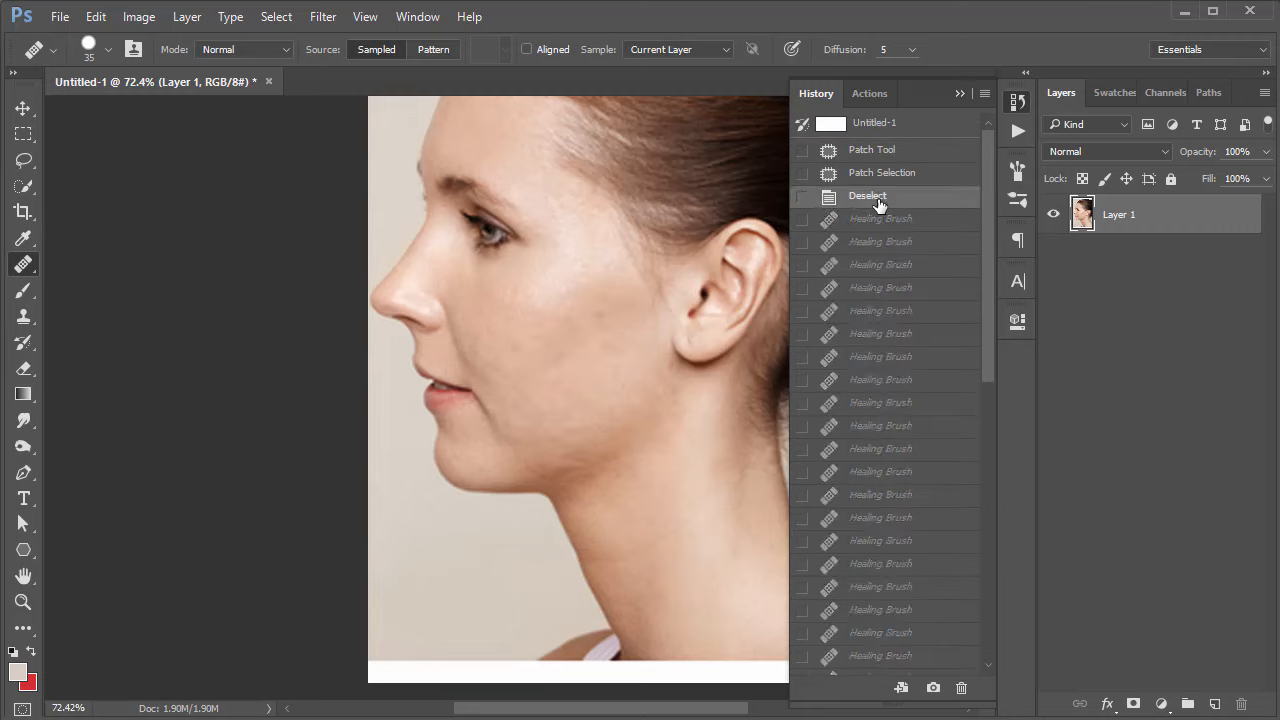
{"action": "key", "text": "ctrl+z"}
{"action": "key", "text": "ctrl+z"}
{"action": "key", "text": "ctrl+z"}
{"action": "key", "text": "ctrl+z"}
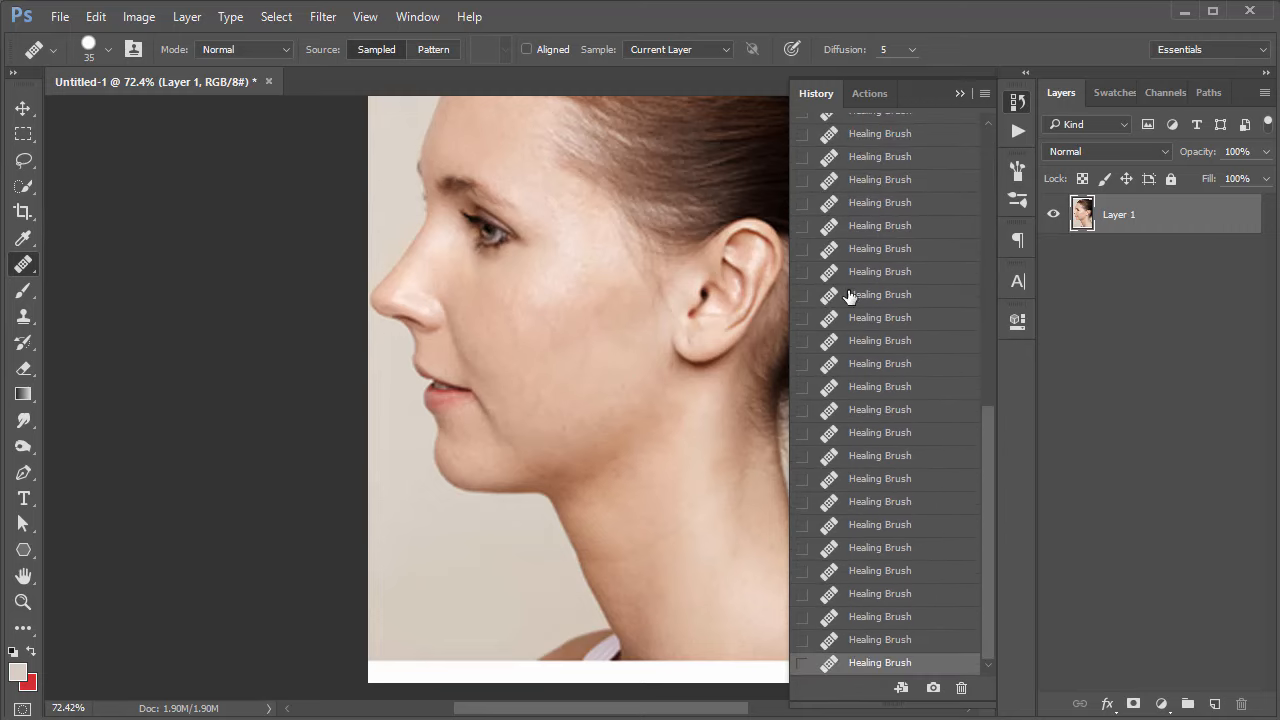
{"action": "key", "text": "ctrl+z"}
{"action": "key", "text": "ctrl+z"}
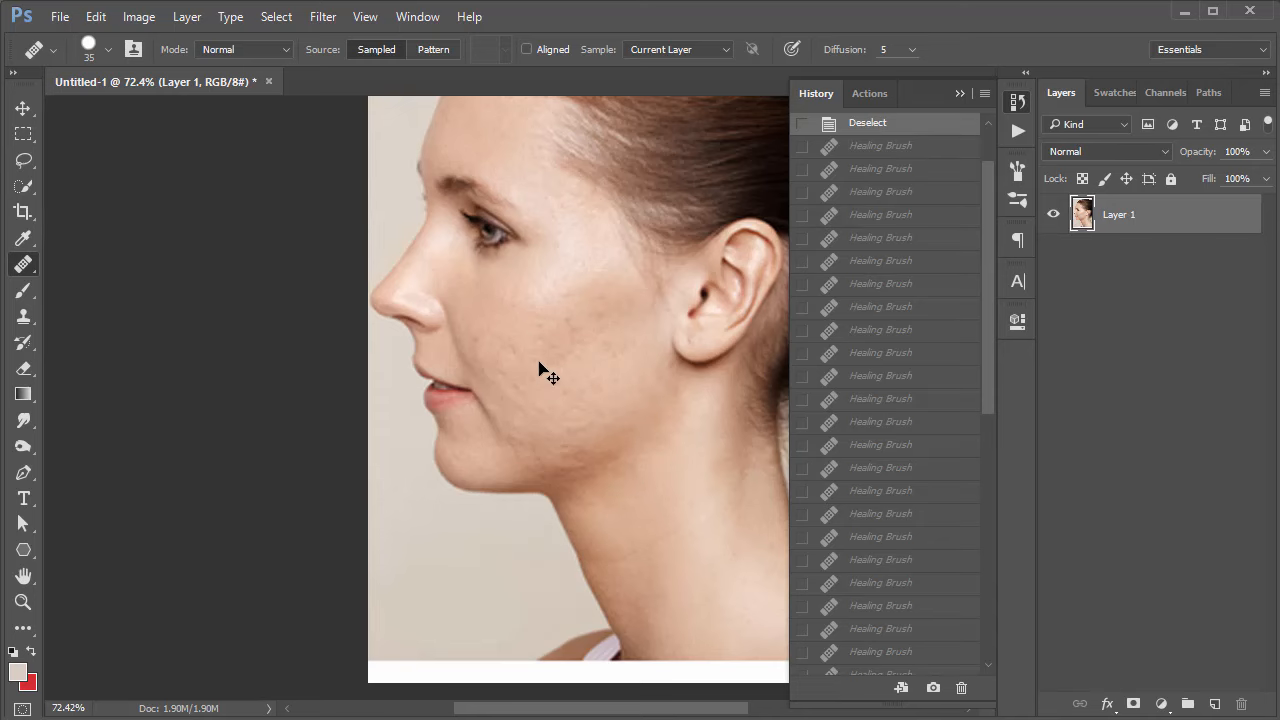
{"action": "key", "text": "ctrl+z"}
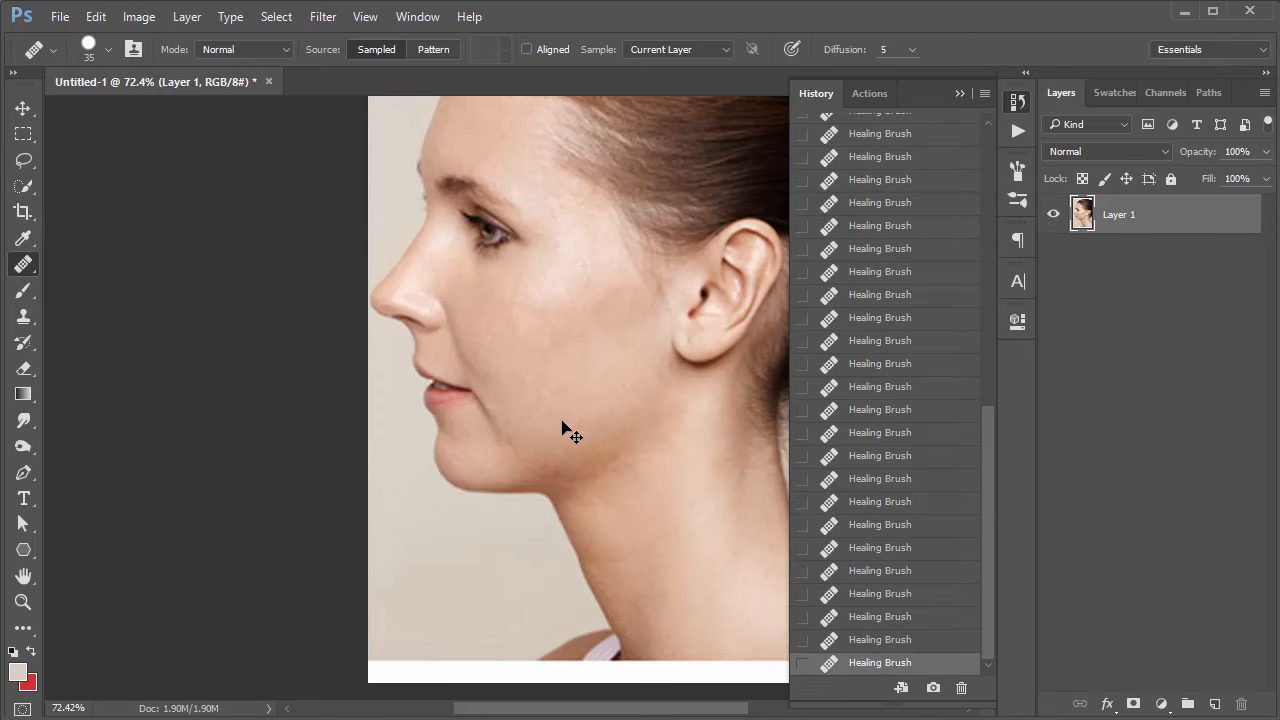
{"action": "left_click", "coordinate": [1017, 104]}
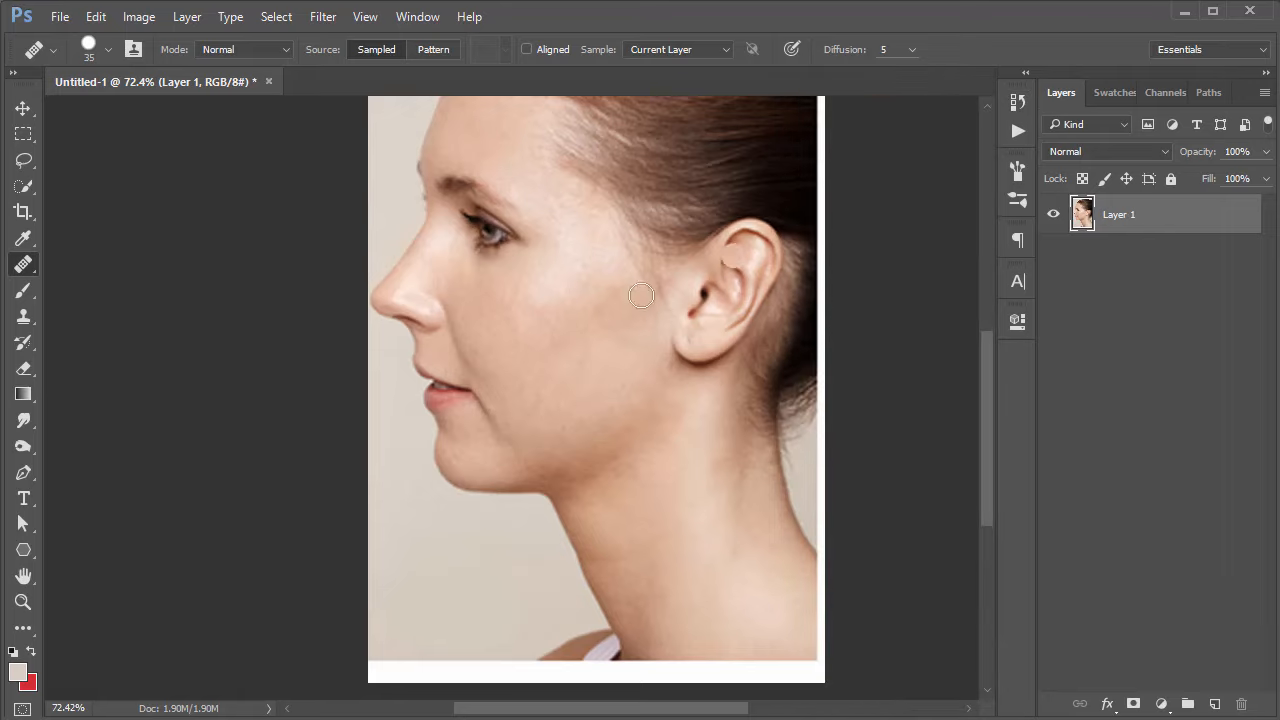
Step: Try to replace the uneven skin in the middle of the cheek with smooth neck skin using the Patch tool, and undo it
{"action": "scroll", "coordinate": [643, 298], "scroll_direction": "down", "scroll_amount": 1}
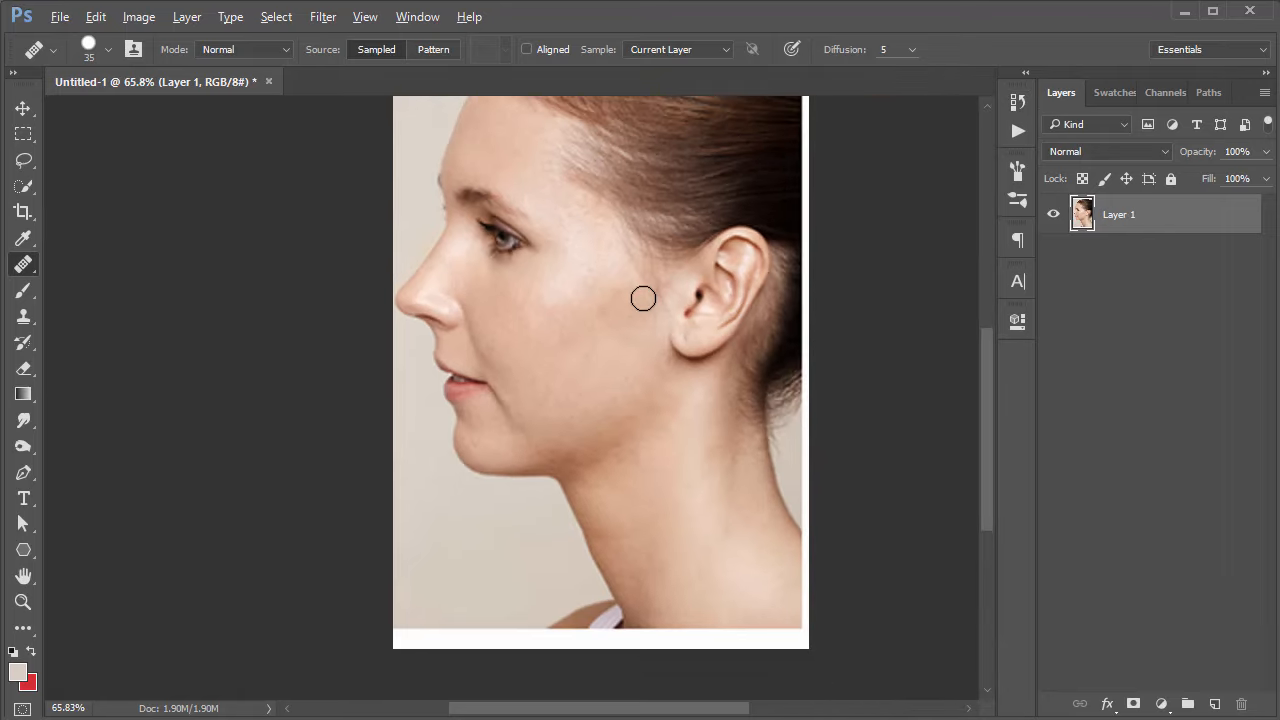
{"action": "left_click", "coordinate": [440, 286], "text": "alt"}
{"action": "left_click", "coordinate": [566, 250]}
{"action": "right_click", "coordinate": [26, 268]}
{"action": "left_click", "coordinate": [105, 301]}
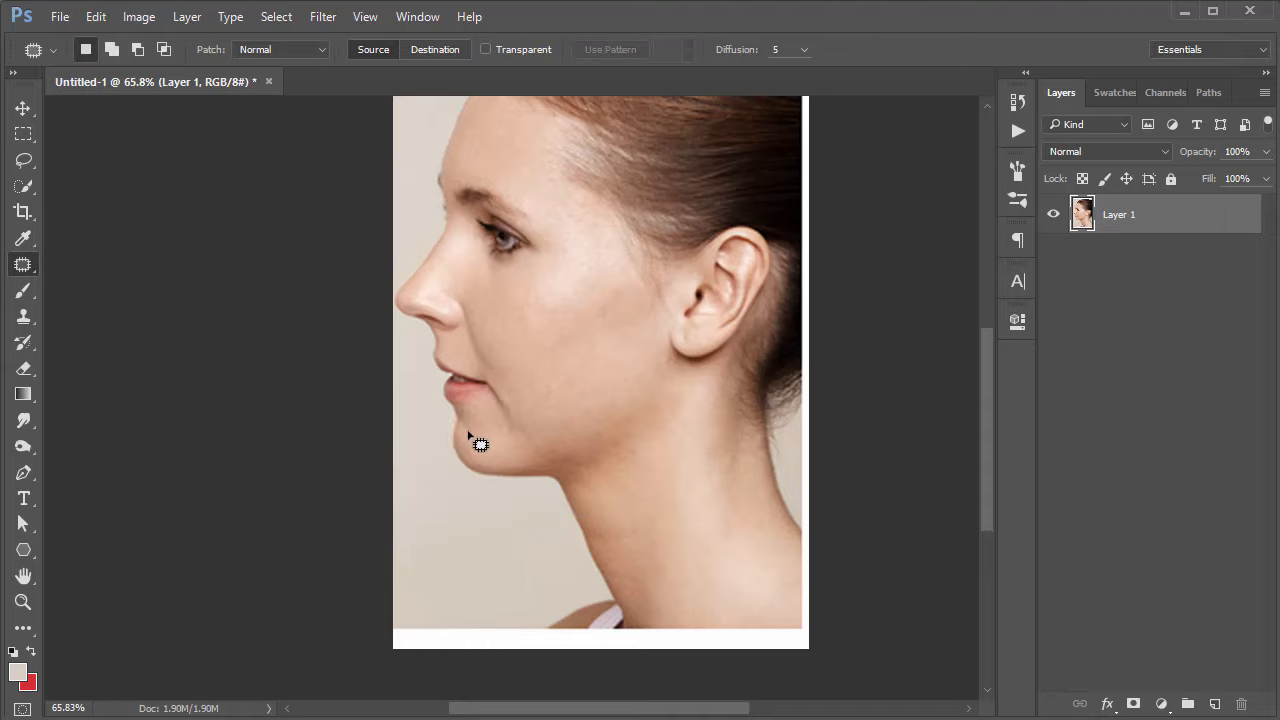
{"action": "left_click", "coordinate": [593, 382], "text": "ctrl"}
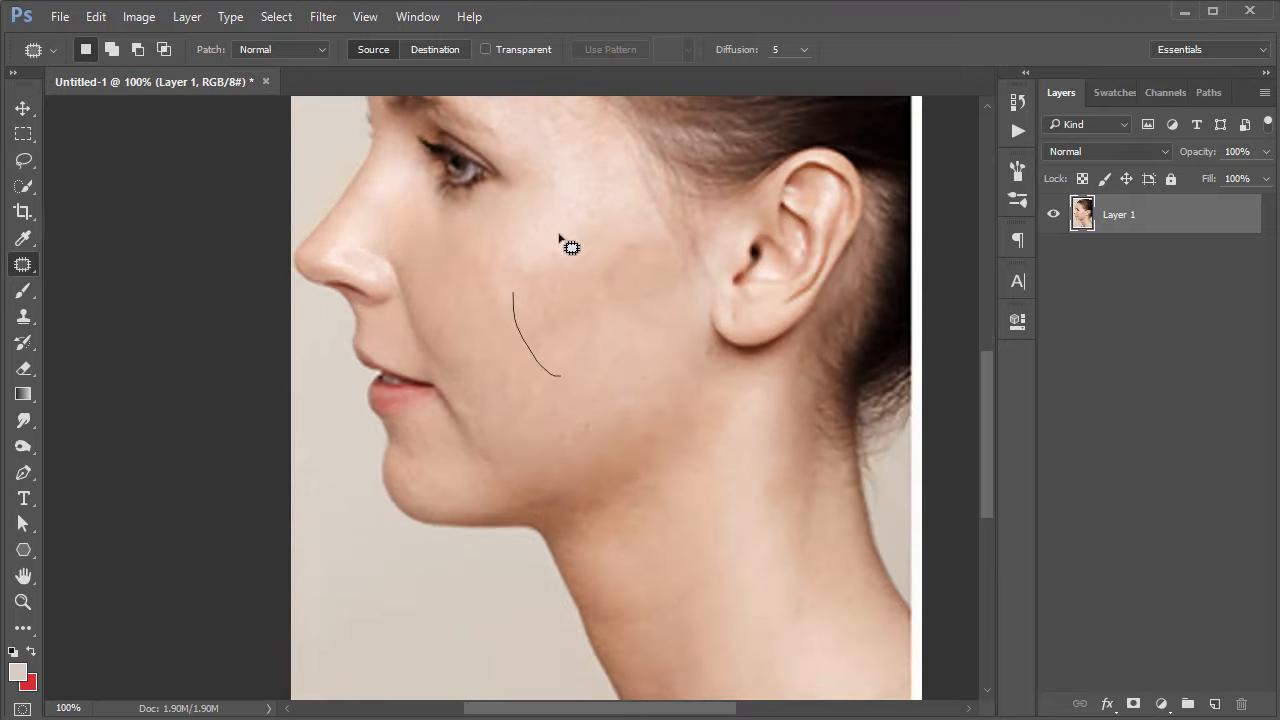
{"action": "left_click_drag", "start_coordinate": [557, 375], "coordinate": [559, 373]}
{"action": "left_click_drag", "start_coordinate": [573, 320], "coordinate": [727, 560]}
{"action": "left_click", "coordinate": [609, 362]}
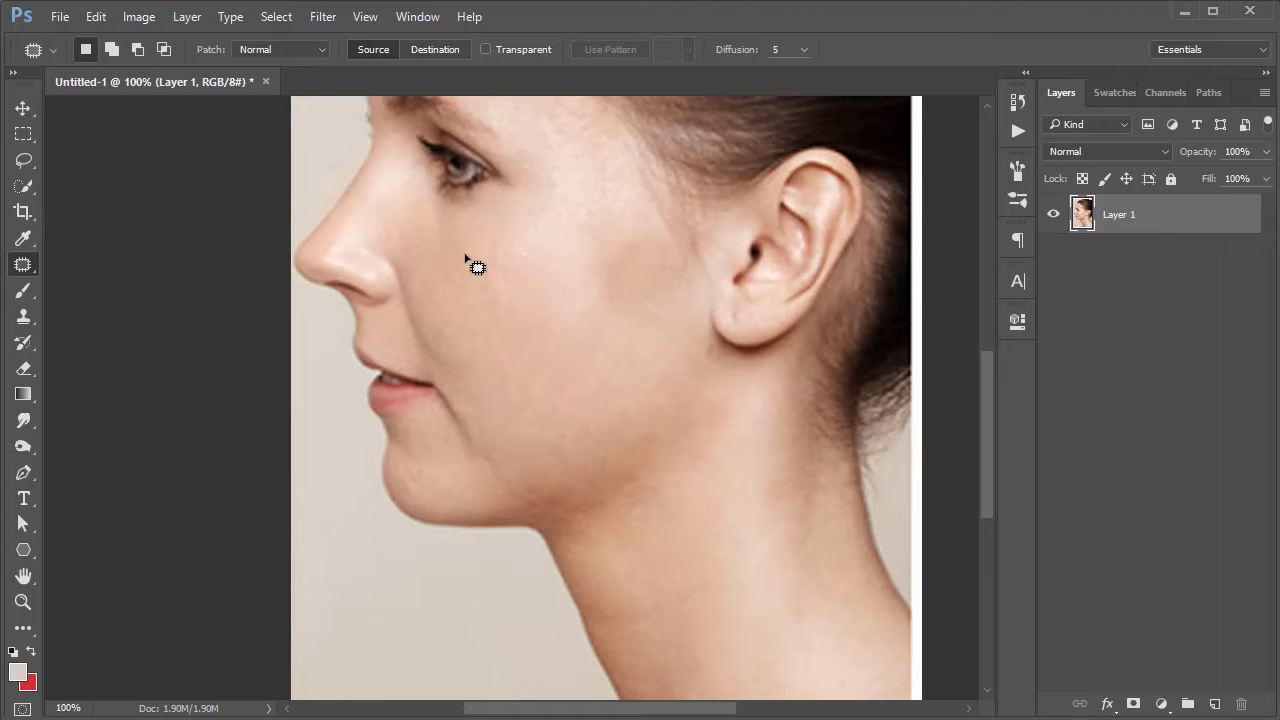
{"action": "left_click_drag", "start_coordinate": [561, 368], "coordinate": [558, 374]}
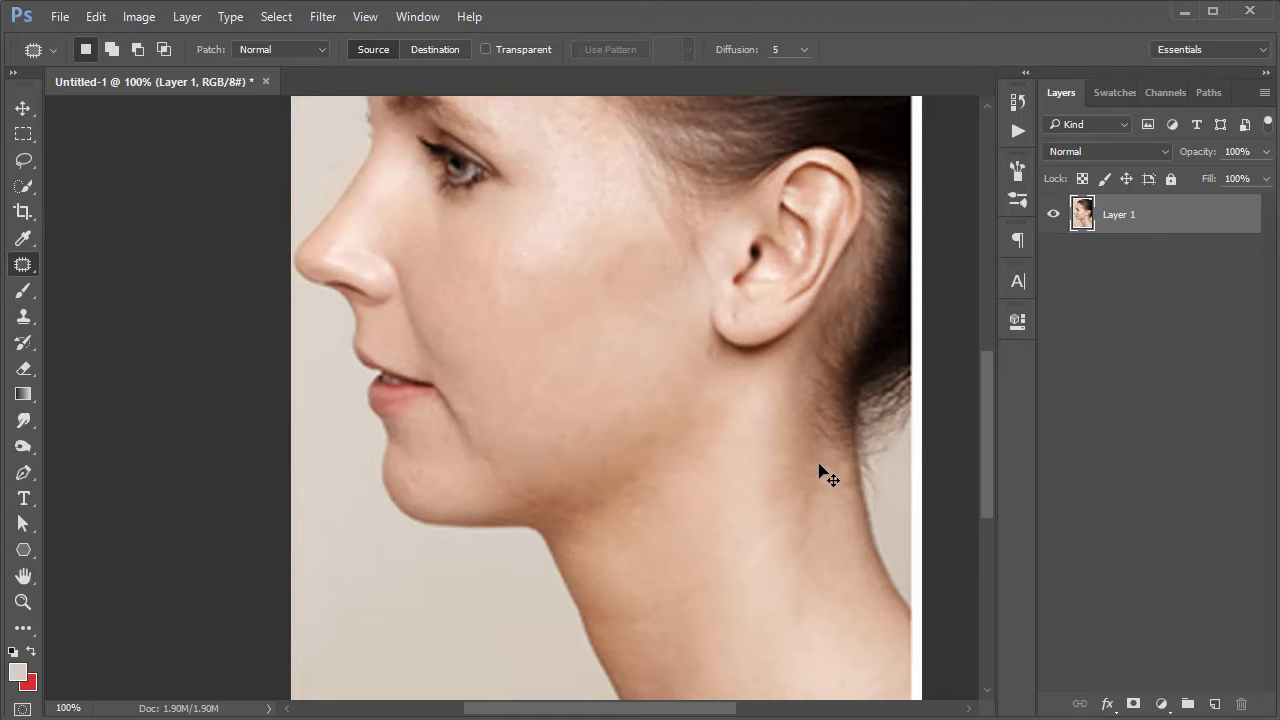
{"action": "key", "text": "ctrl+alt+z"}
{"action": "key", "text": "ctrl+alt+z"}
{"action": "key", "text": "ctrl+alt+z"}
Step: Try to patch a larger area from the upper cheek below the eye with skin from the neck, and undo it
{"action": "left_click_drag", "start_coordinate": [561, 215], "coordinate": [577, 207]}
{"action": "mouse_move", "coordinate": [531, 286]}
{"action": "left_mouse_down"}
{"action": "mouse_move", "coordinate": [691, 526]}
{"action": "mouse_move", "coordinate": [731, 531]}
{"action": "left_mouse_up"}
{"action": "key", "text": "ctrl+d"}
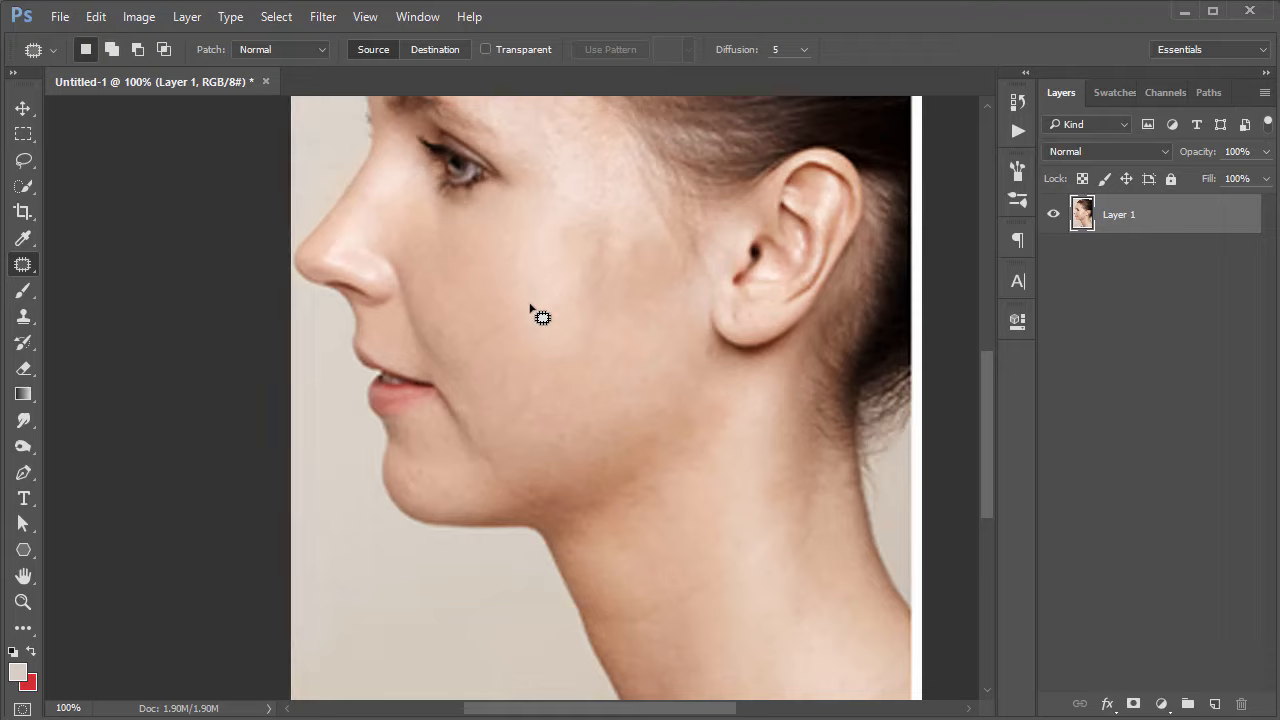
{"action": "key", "text": "ctrl+alt+z"}
{"action": "key", "text": "ctrl+alt+z"}
{"action": "key", "text": "ctrl+alt+z"}
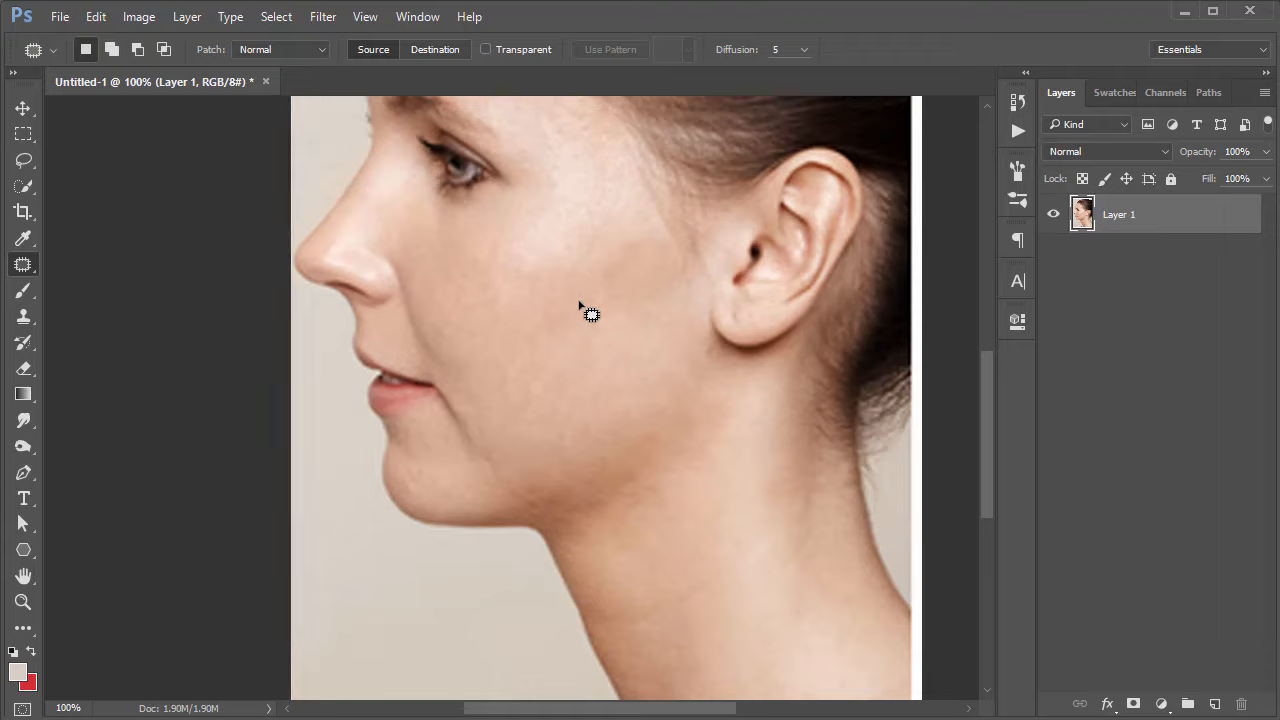
Step: Try to patch the darker area of the cheek in front of the ear with skin just below it, undo it and clear the selection
{"action": "left_click_drag", "start_coordinate": [651, 241], "coordinate": [584, 246]}
{"action": "left_click_drag", "start_coordinate": [628, 284], "coordinate": [593, 366]}
{"action": "key", "text": "ctrl+d"}
{"action": "key", "text": "ctrl+alt+z"}
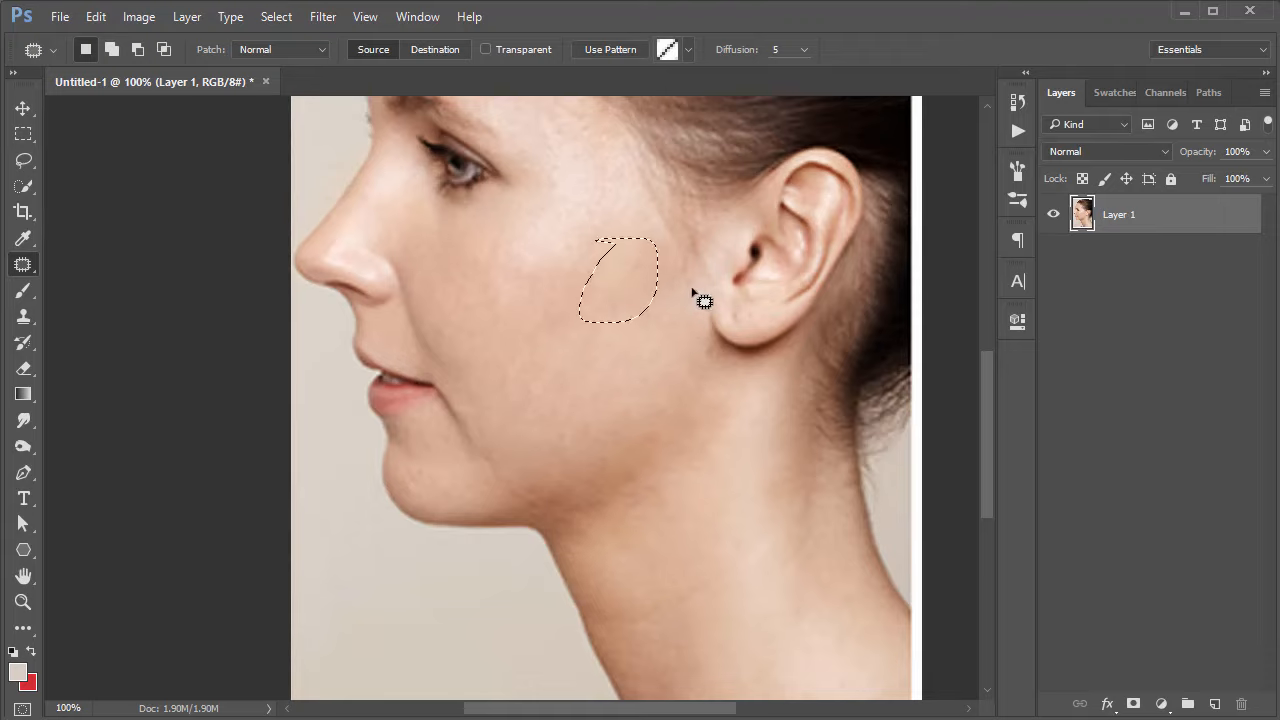
{"action": "key", "text": "ctrl+alt+z"}
{"action": "key", "text": "ctrl+d"}
{"action": "left_click", "coordinate": [575, 299], "text": "ctrl"}
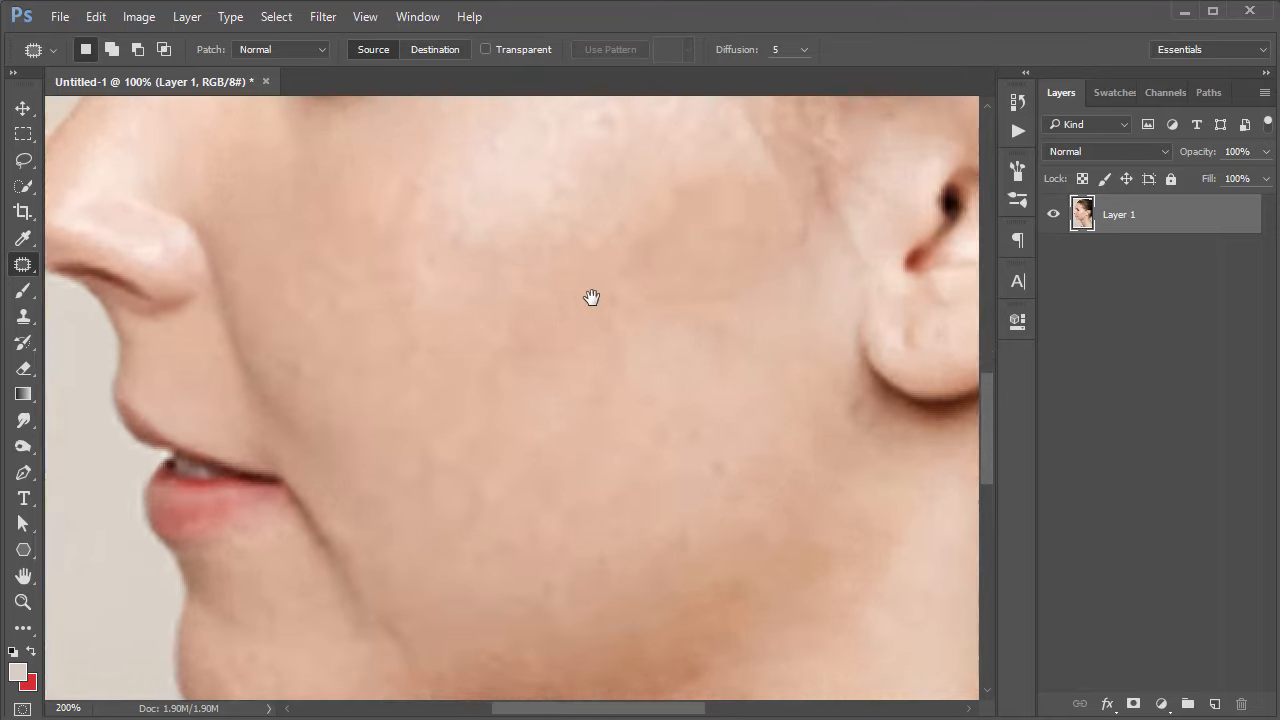
{"action": "left_click", "coordinate": [591, 297], "text": "ctrl"}
{"action": "left_click_drag", "start_coordinate": [591, 300], "coordinate": [638, 392]}
{"action": "key", "text": "ctrl+d"}
{"action": "scroll", "coordinate": [597, 308], "scroll_direction": "down", "scroll_amount": 3}
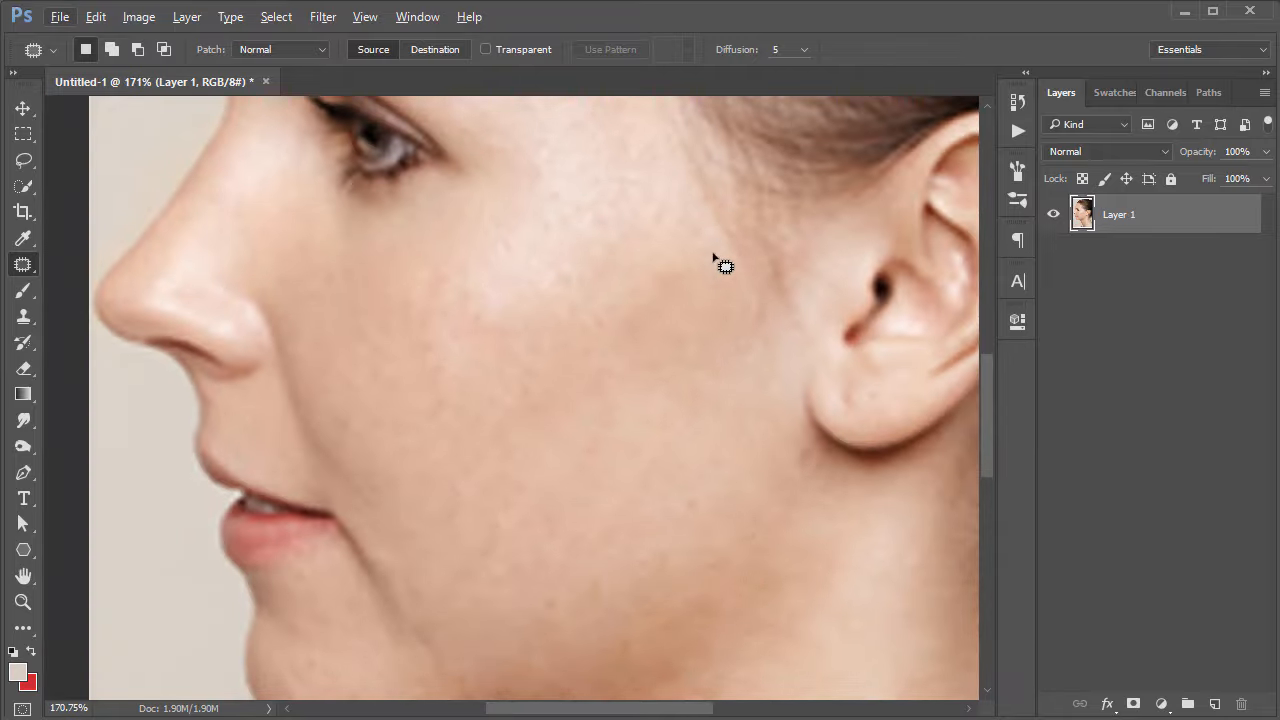
{"action": "scroll", "coordinate": [694, 311], "scroll_direction": "down", "scroll_amount": 4}
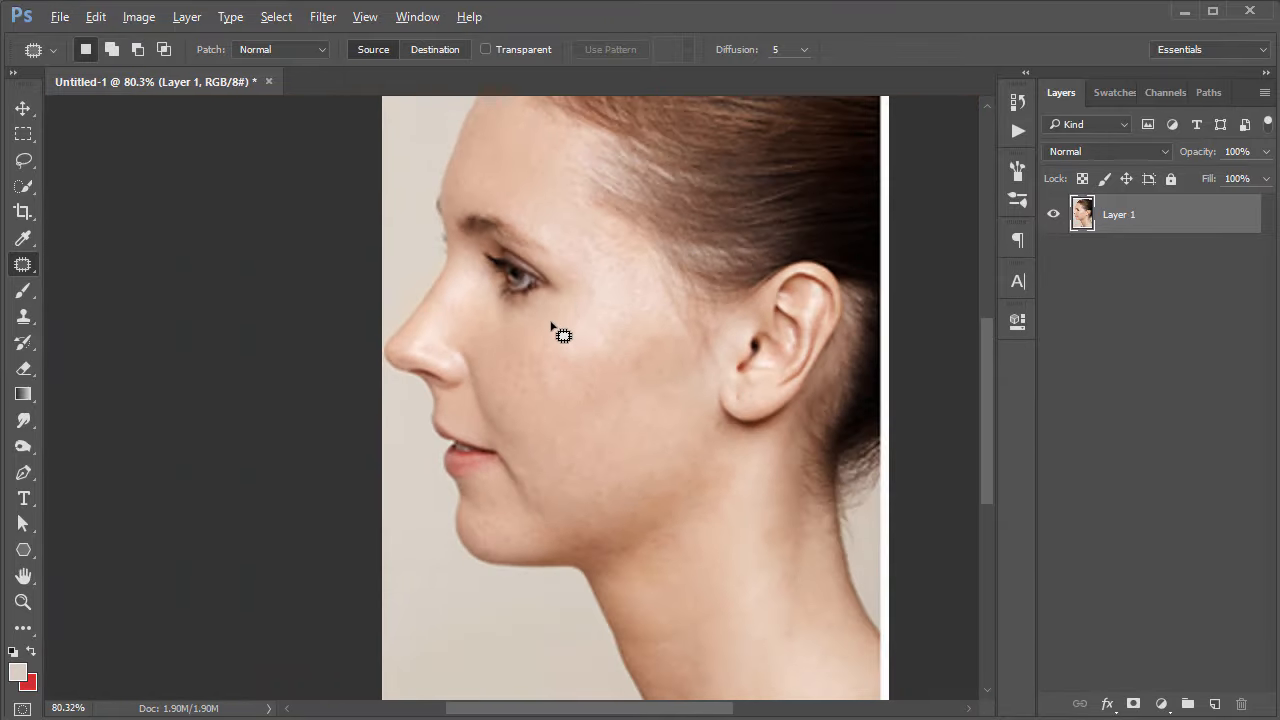
Step: Sample smooth neck skin with the Healing Brush and paint over the cheek edge in front of the ear down to the earlobe
{"action": "right_click", "coordinate": [23, 266]}
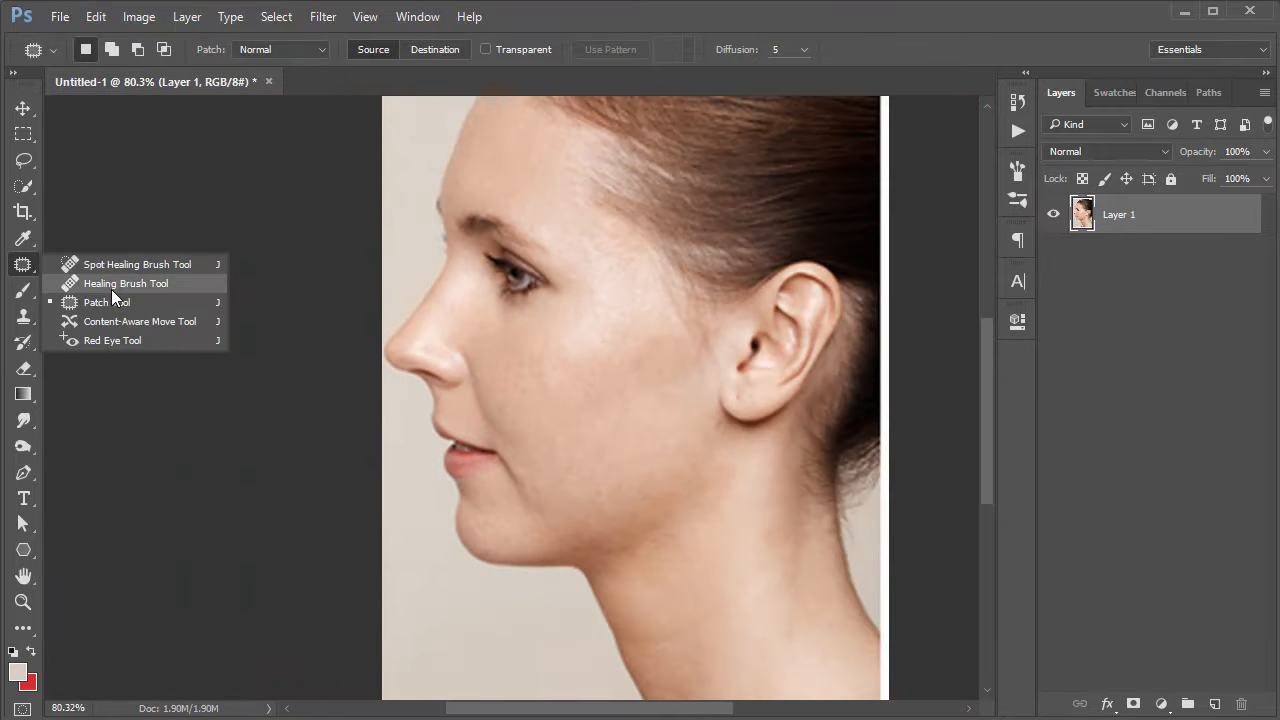
{"action": "left_click", "coordinate": [110, 288]}
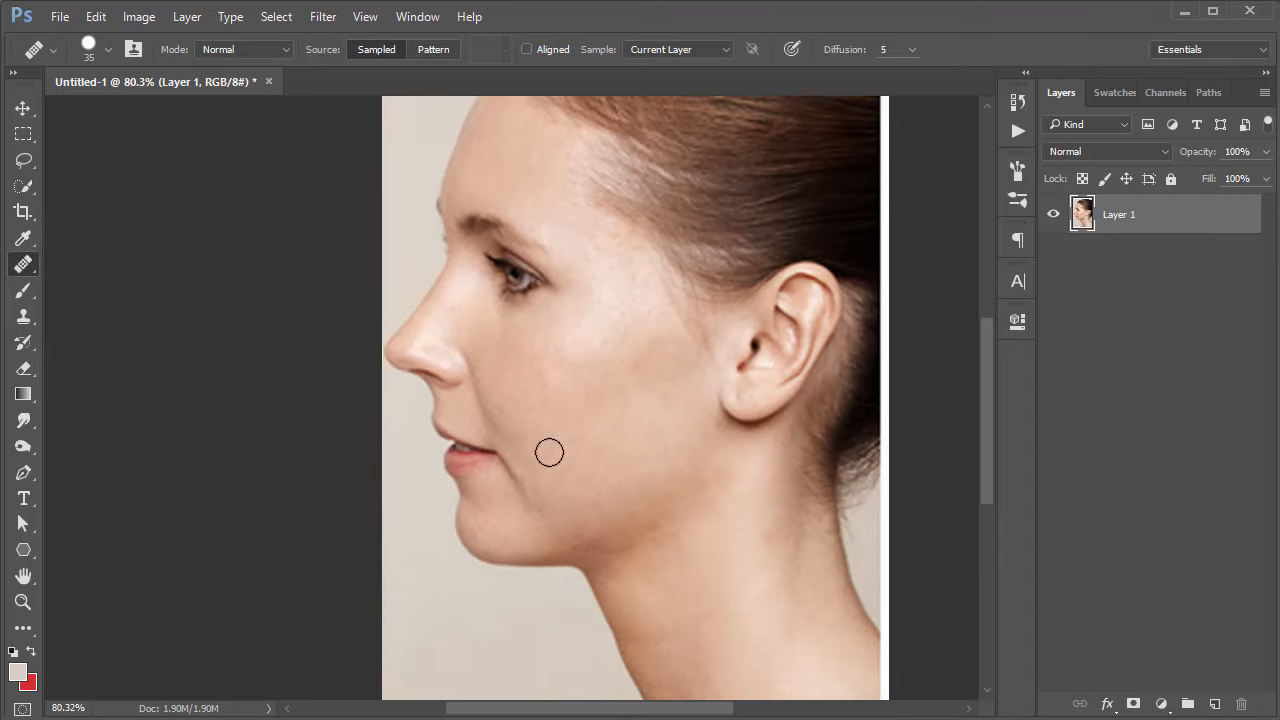
{"action": "left_click", "coordinate": [717, 550], "text": "alt"}
{"action": "left_click_drag", "start_coordinate": [708, 332], "coordinate": [719, 425]}
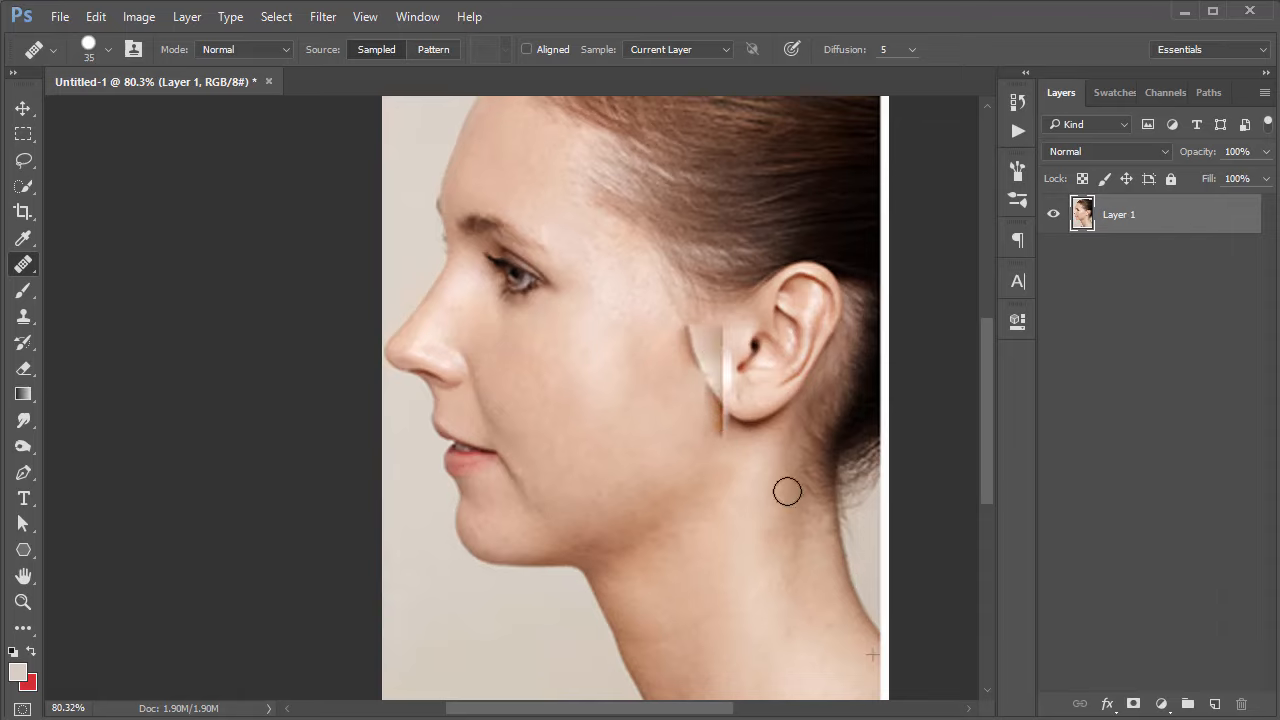